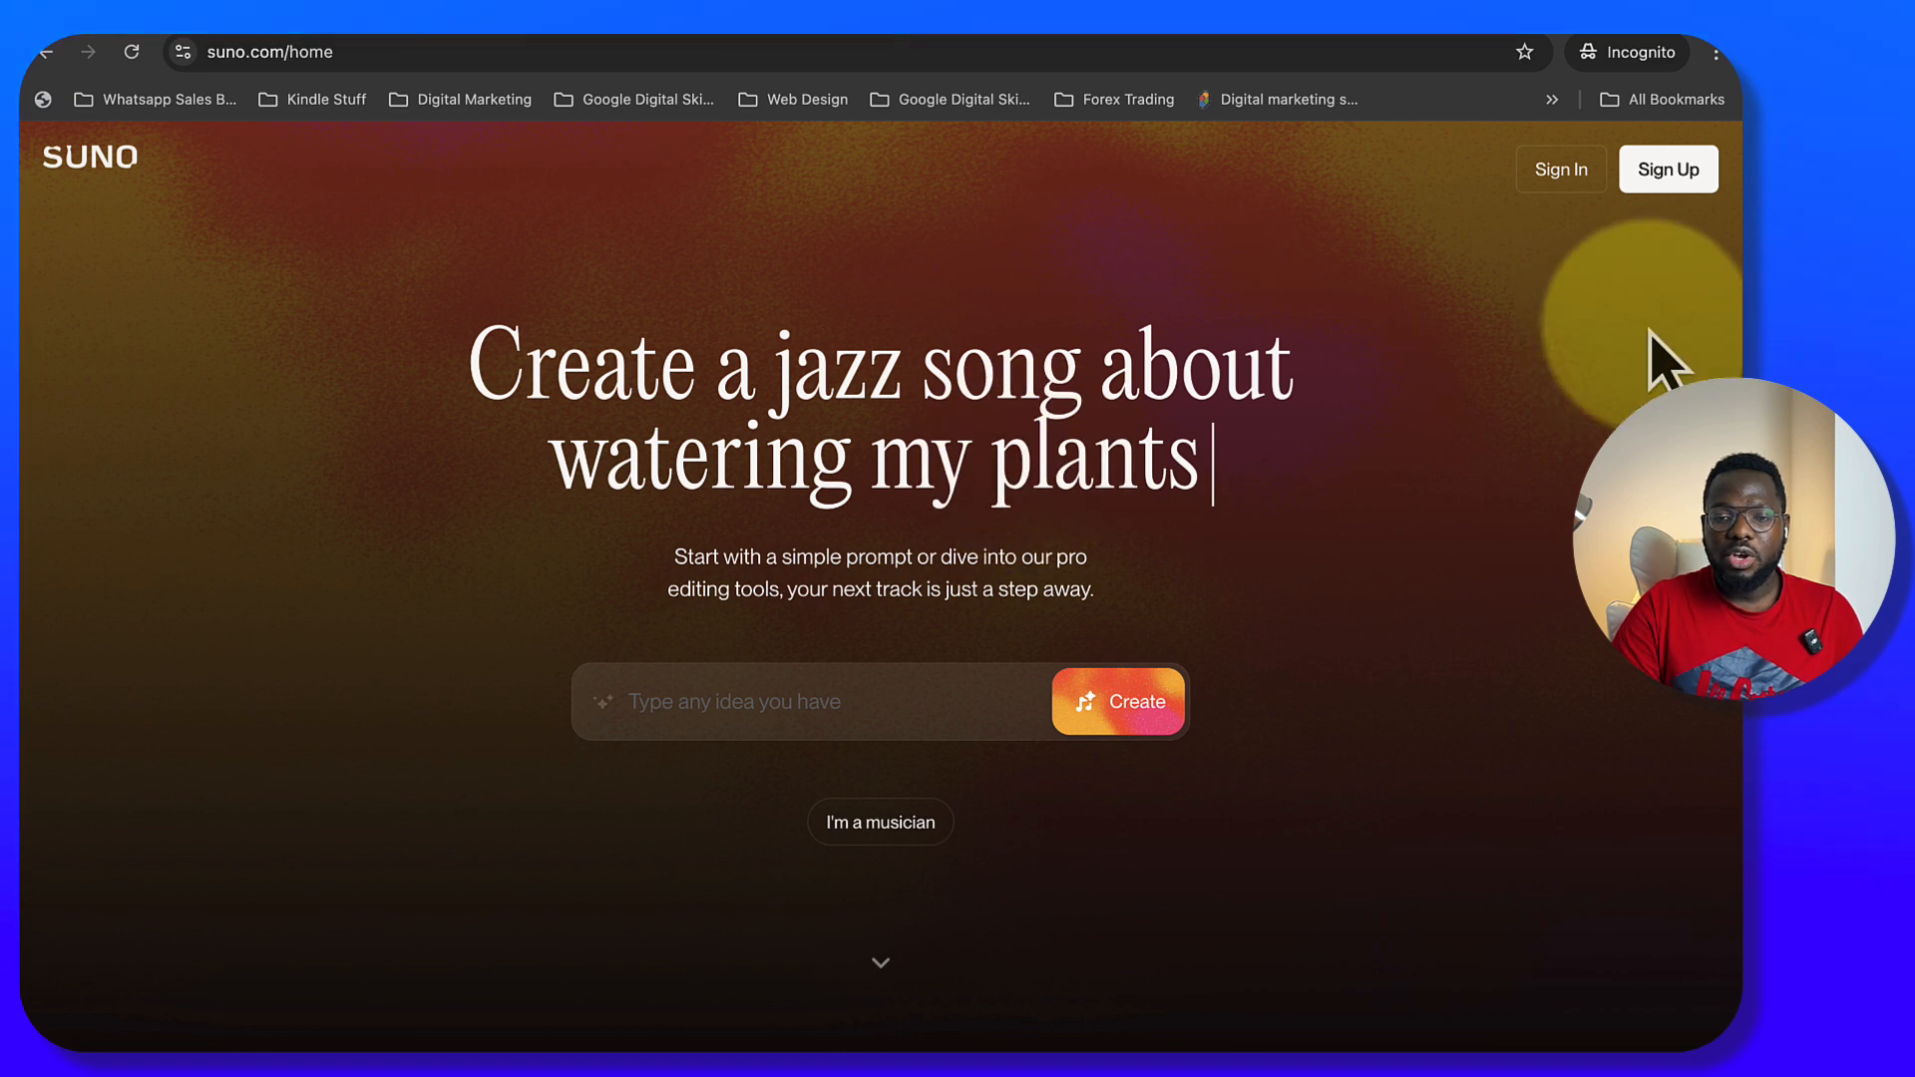
Start signing up for an account, and open the song creation page from the signed-in home page
click(1660, 183)
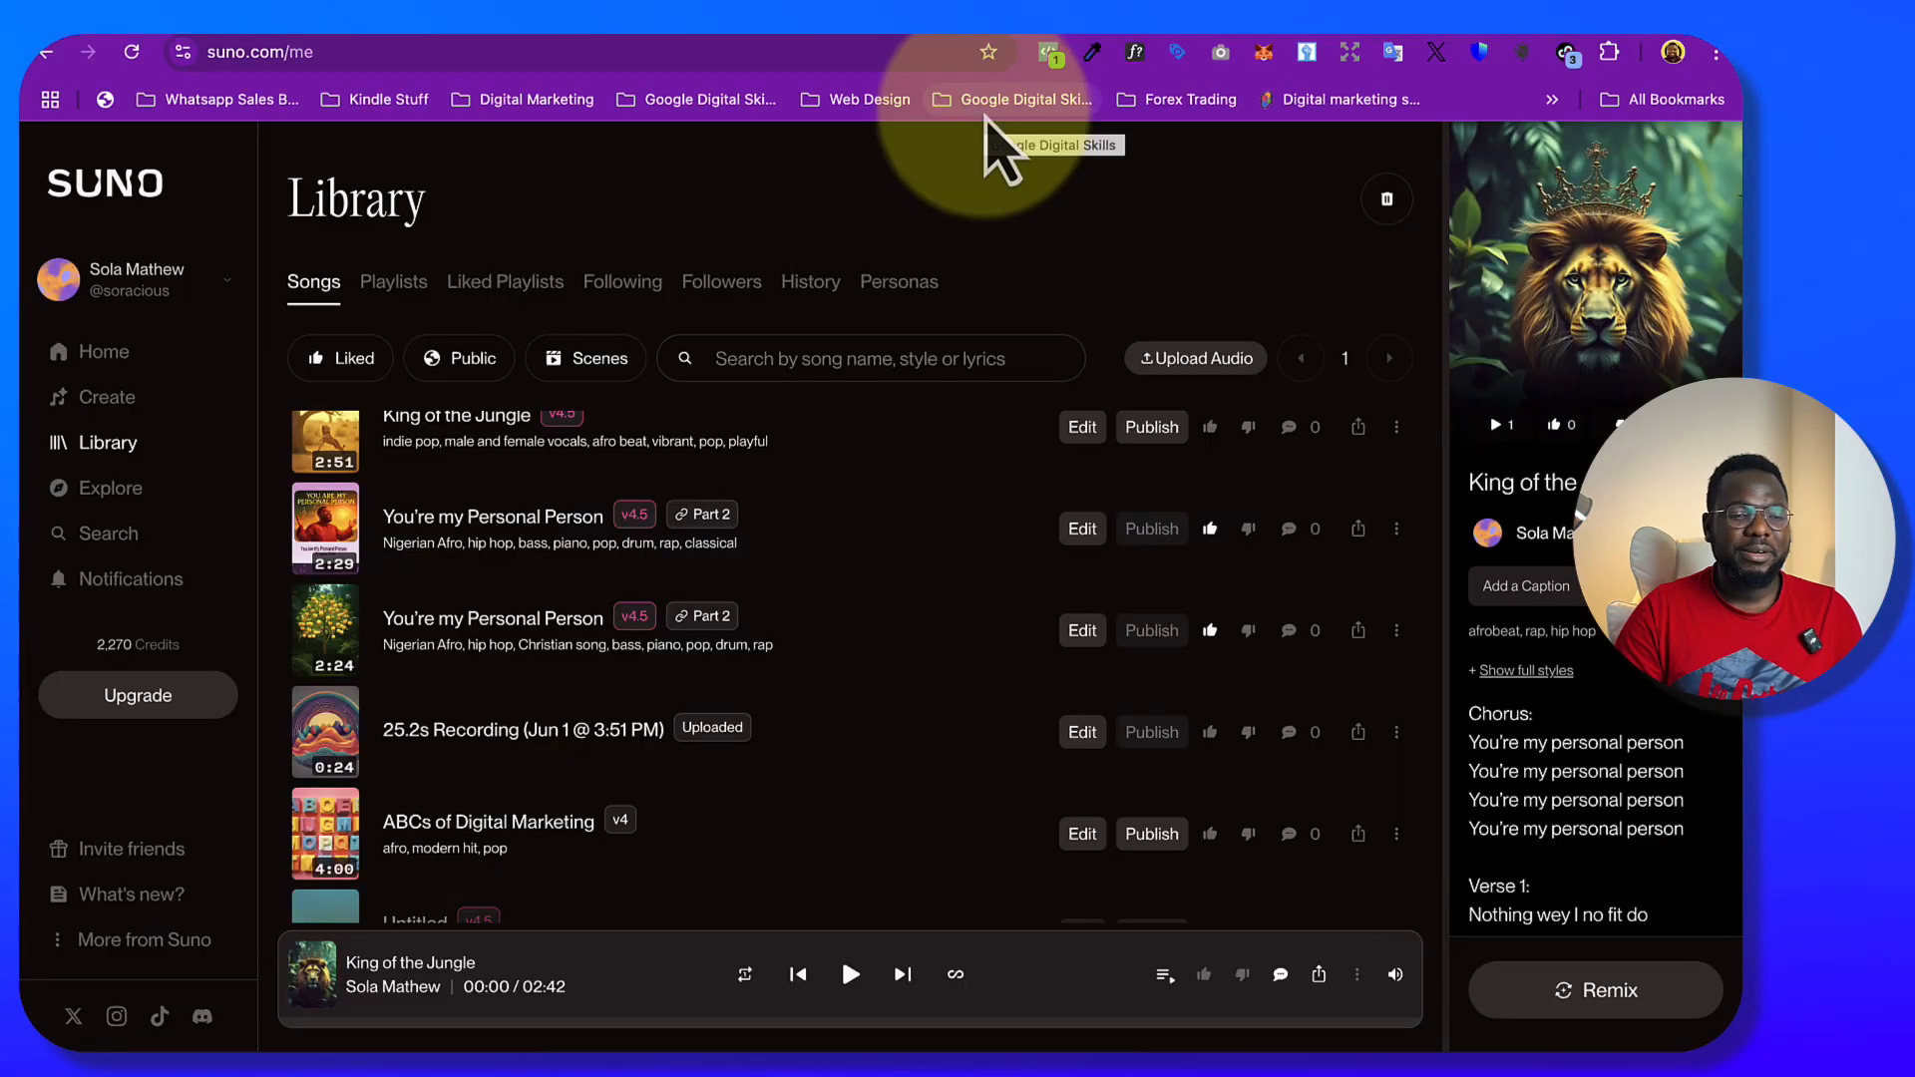
click(100, 354)
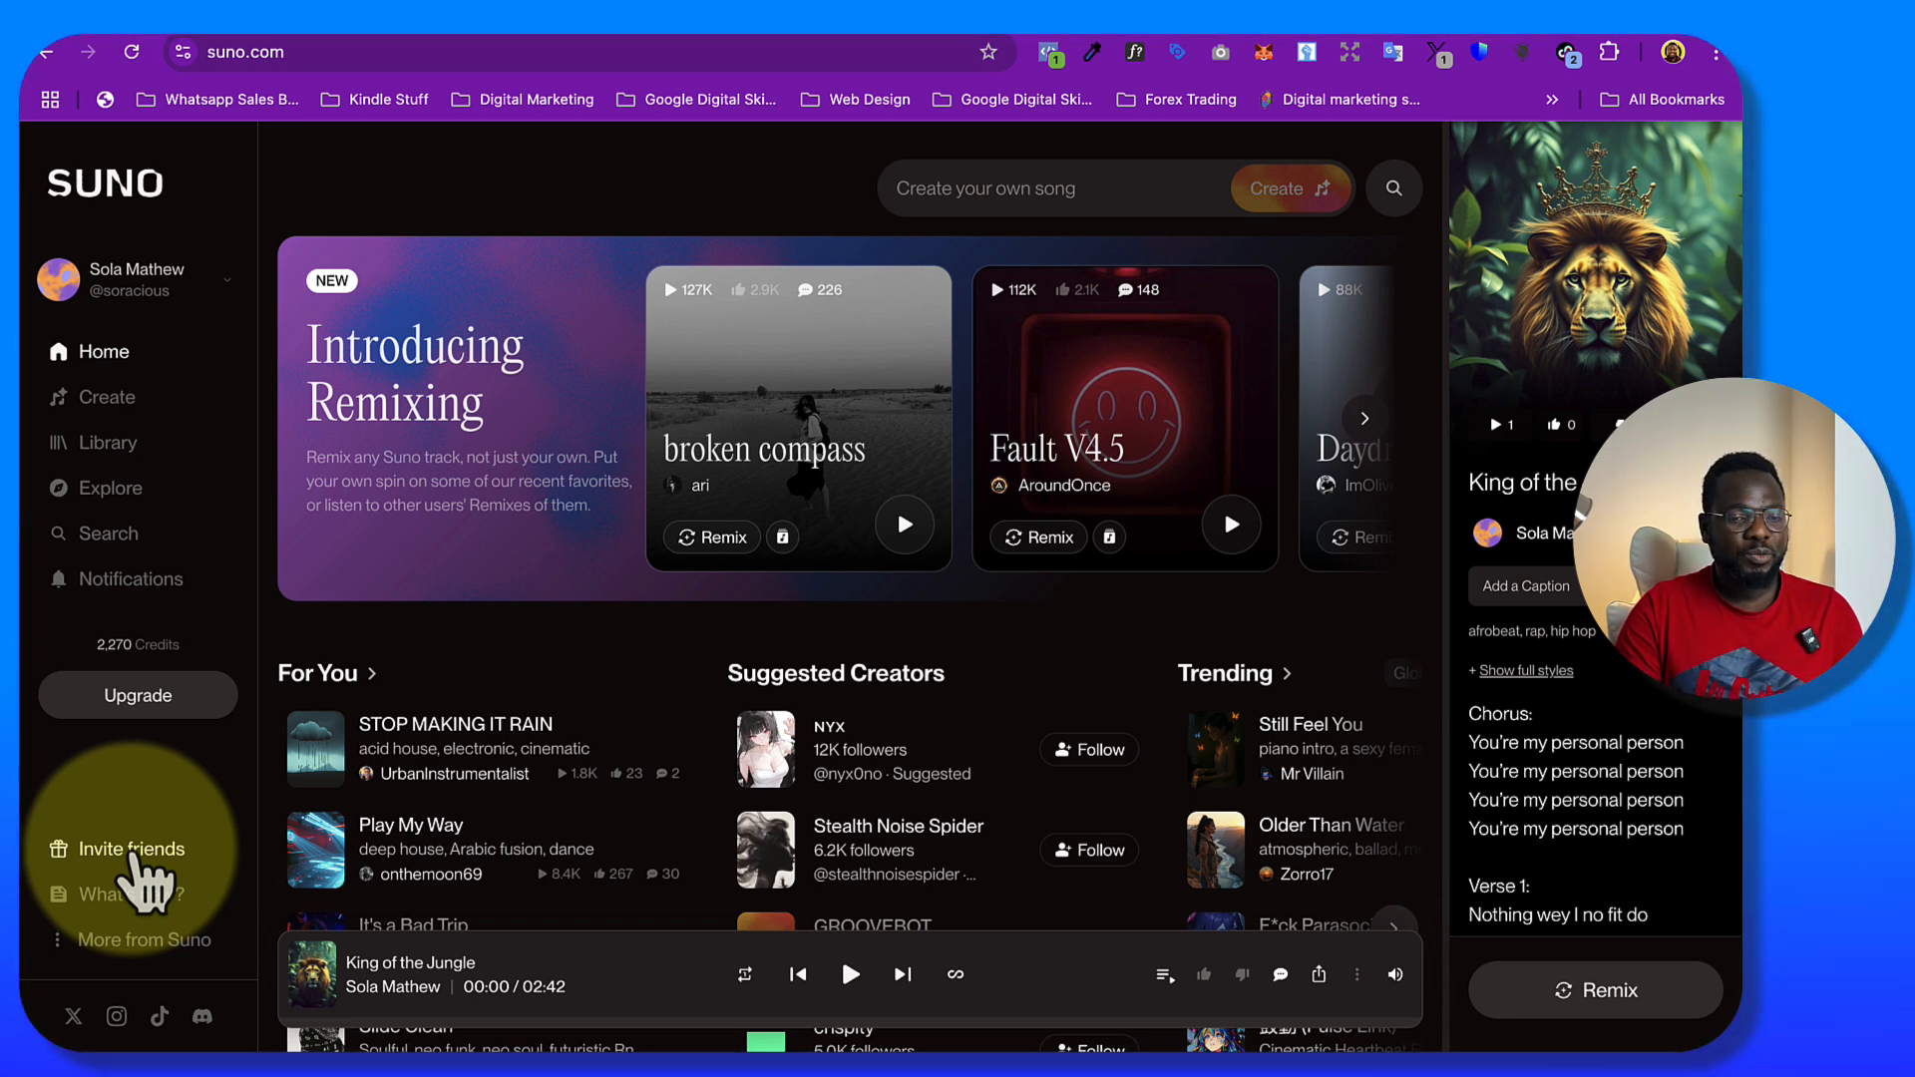
click(104, 405)
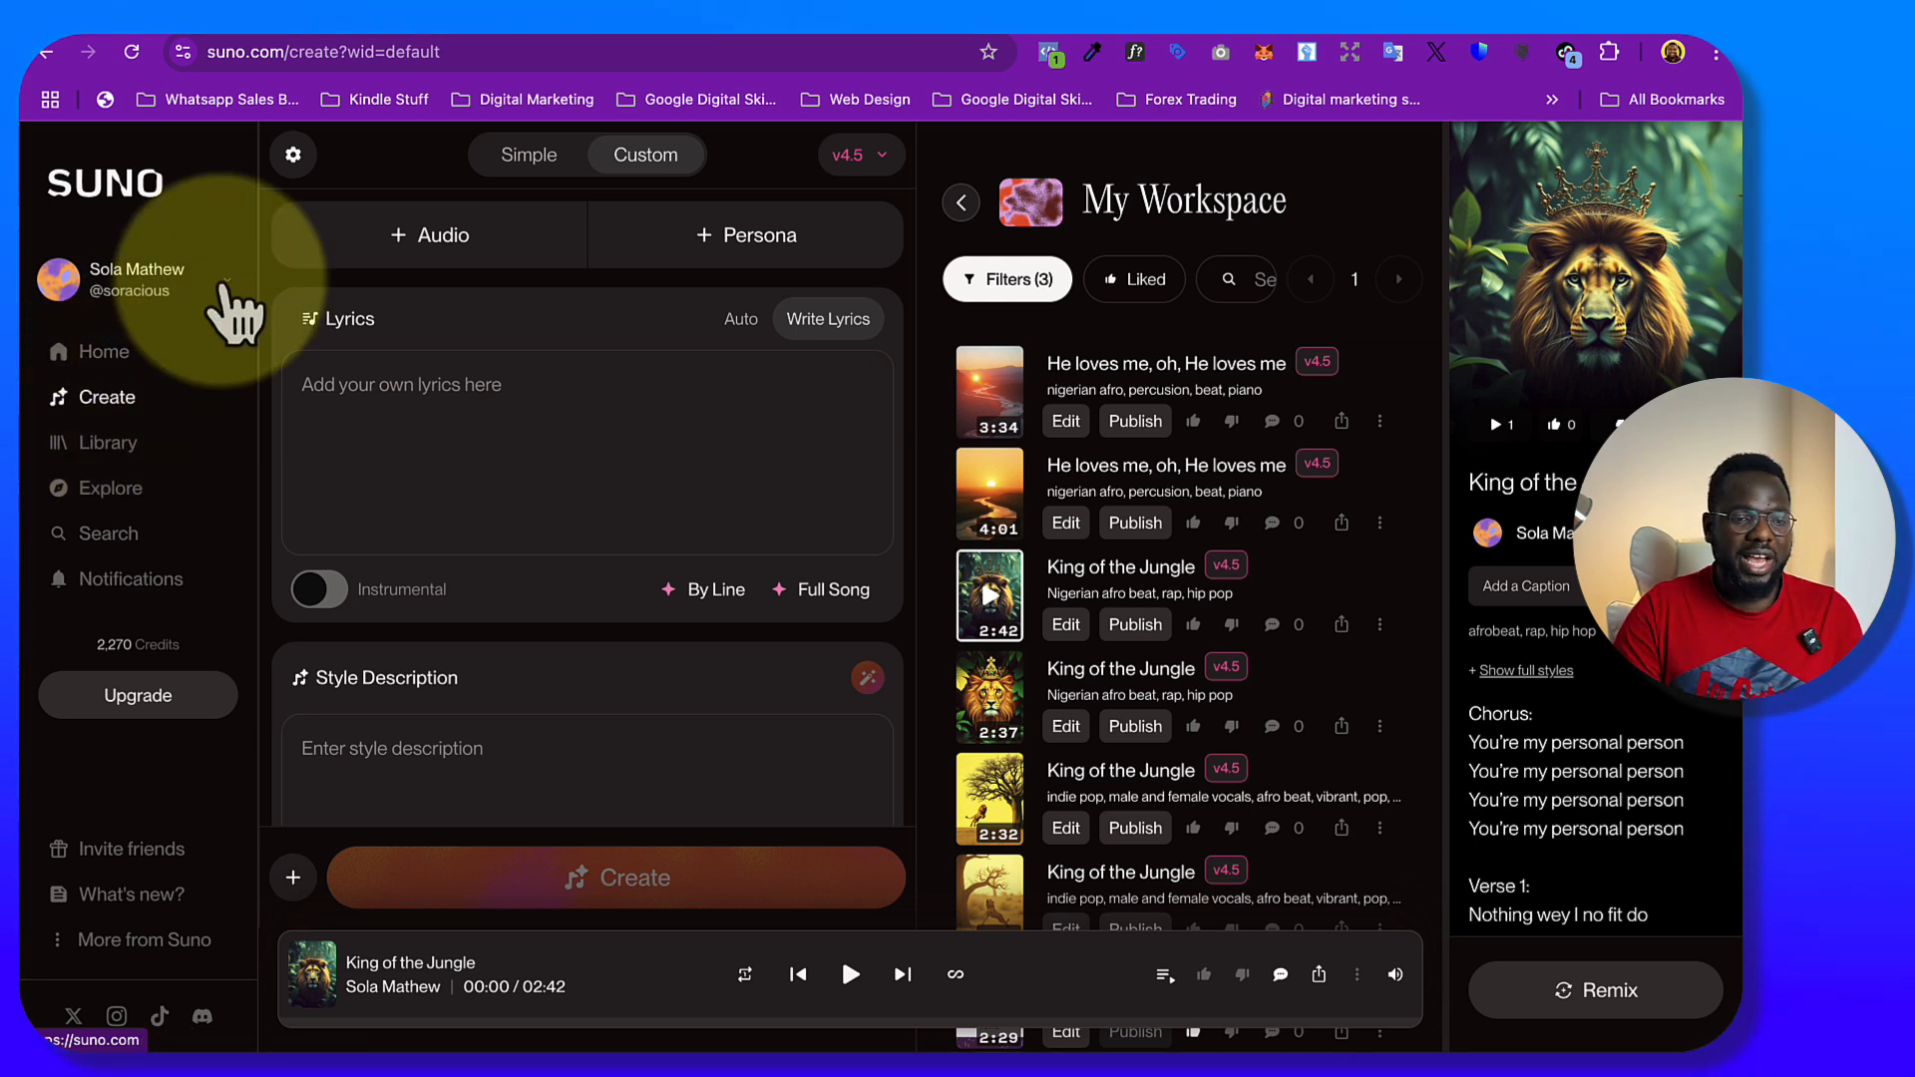
In Simple mode, describe the song as "create a beautiful love song for my girlfriend"
click(546, 159)
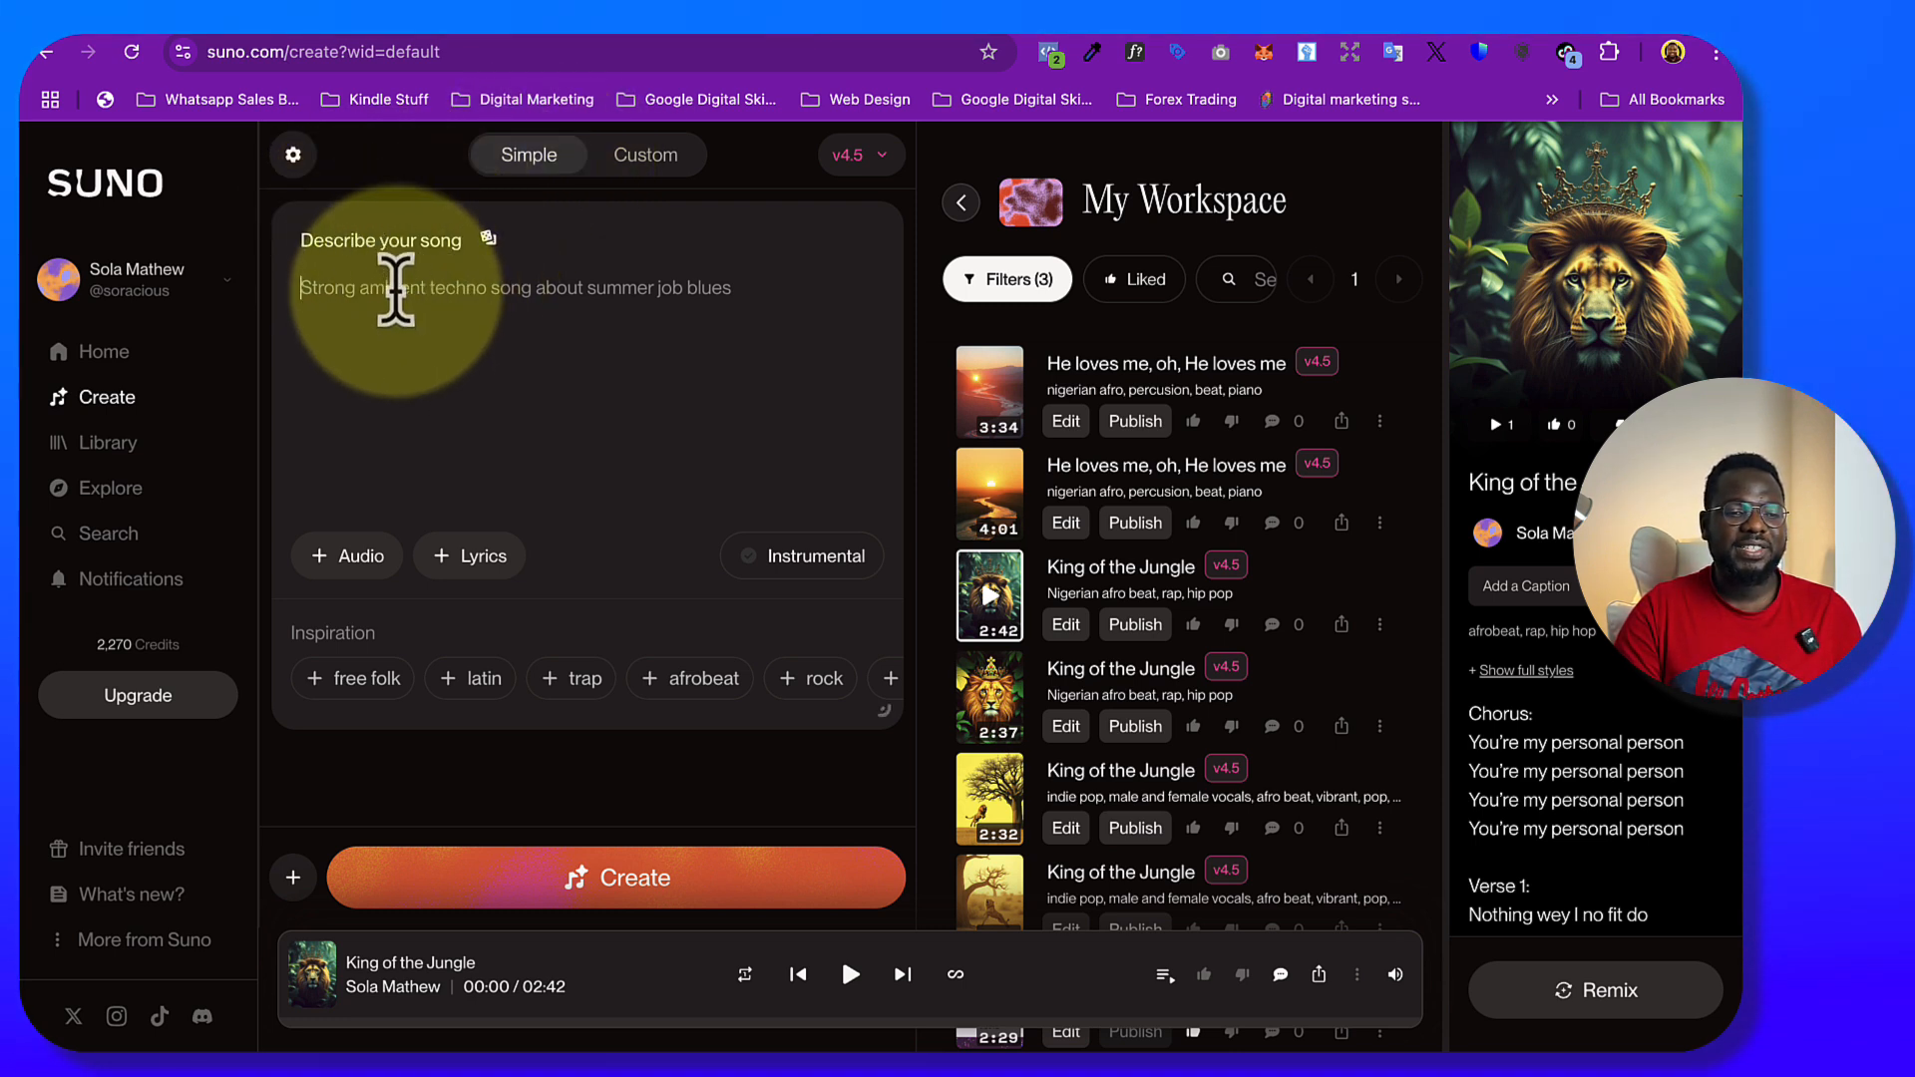
click(416, 319)
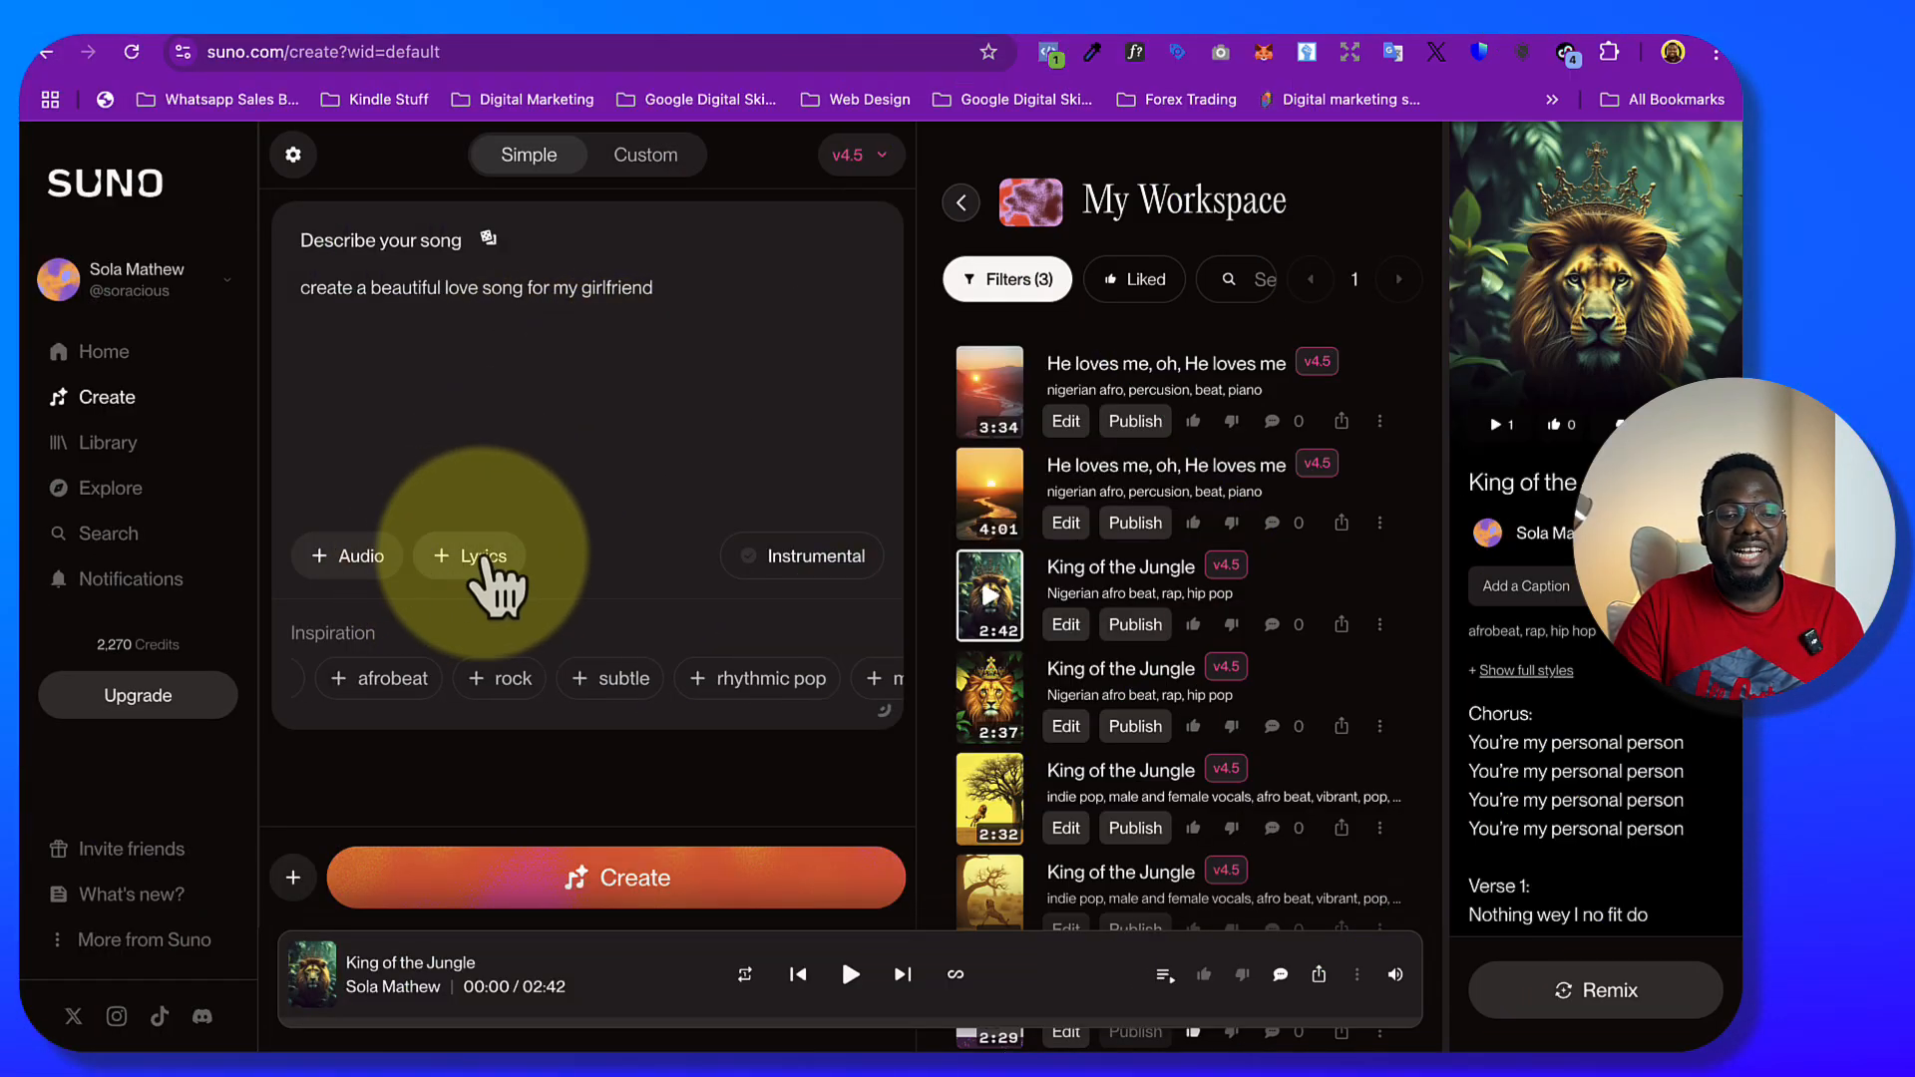
click(367, 572)
click(528, 329)
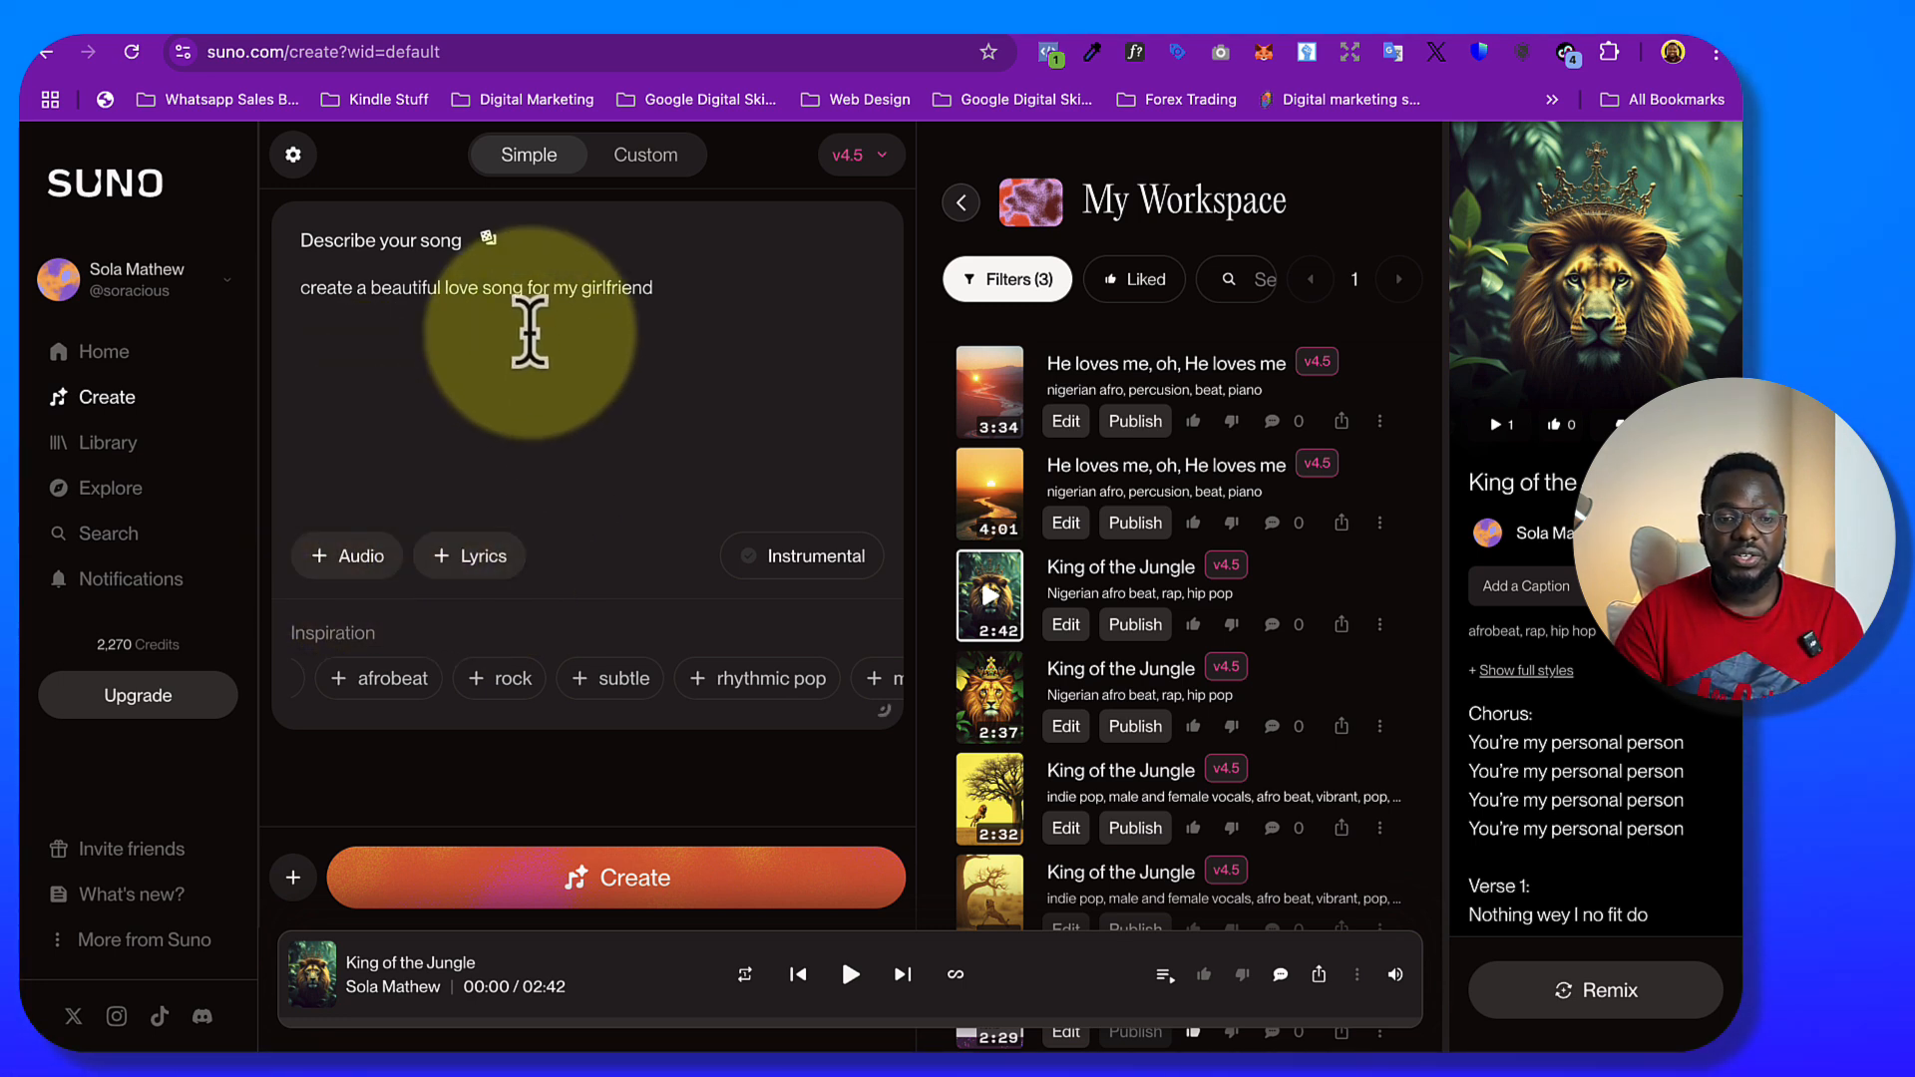
click(800, 564)
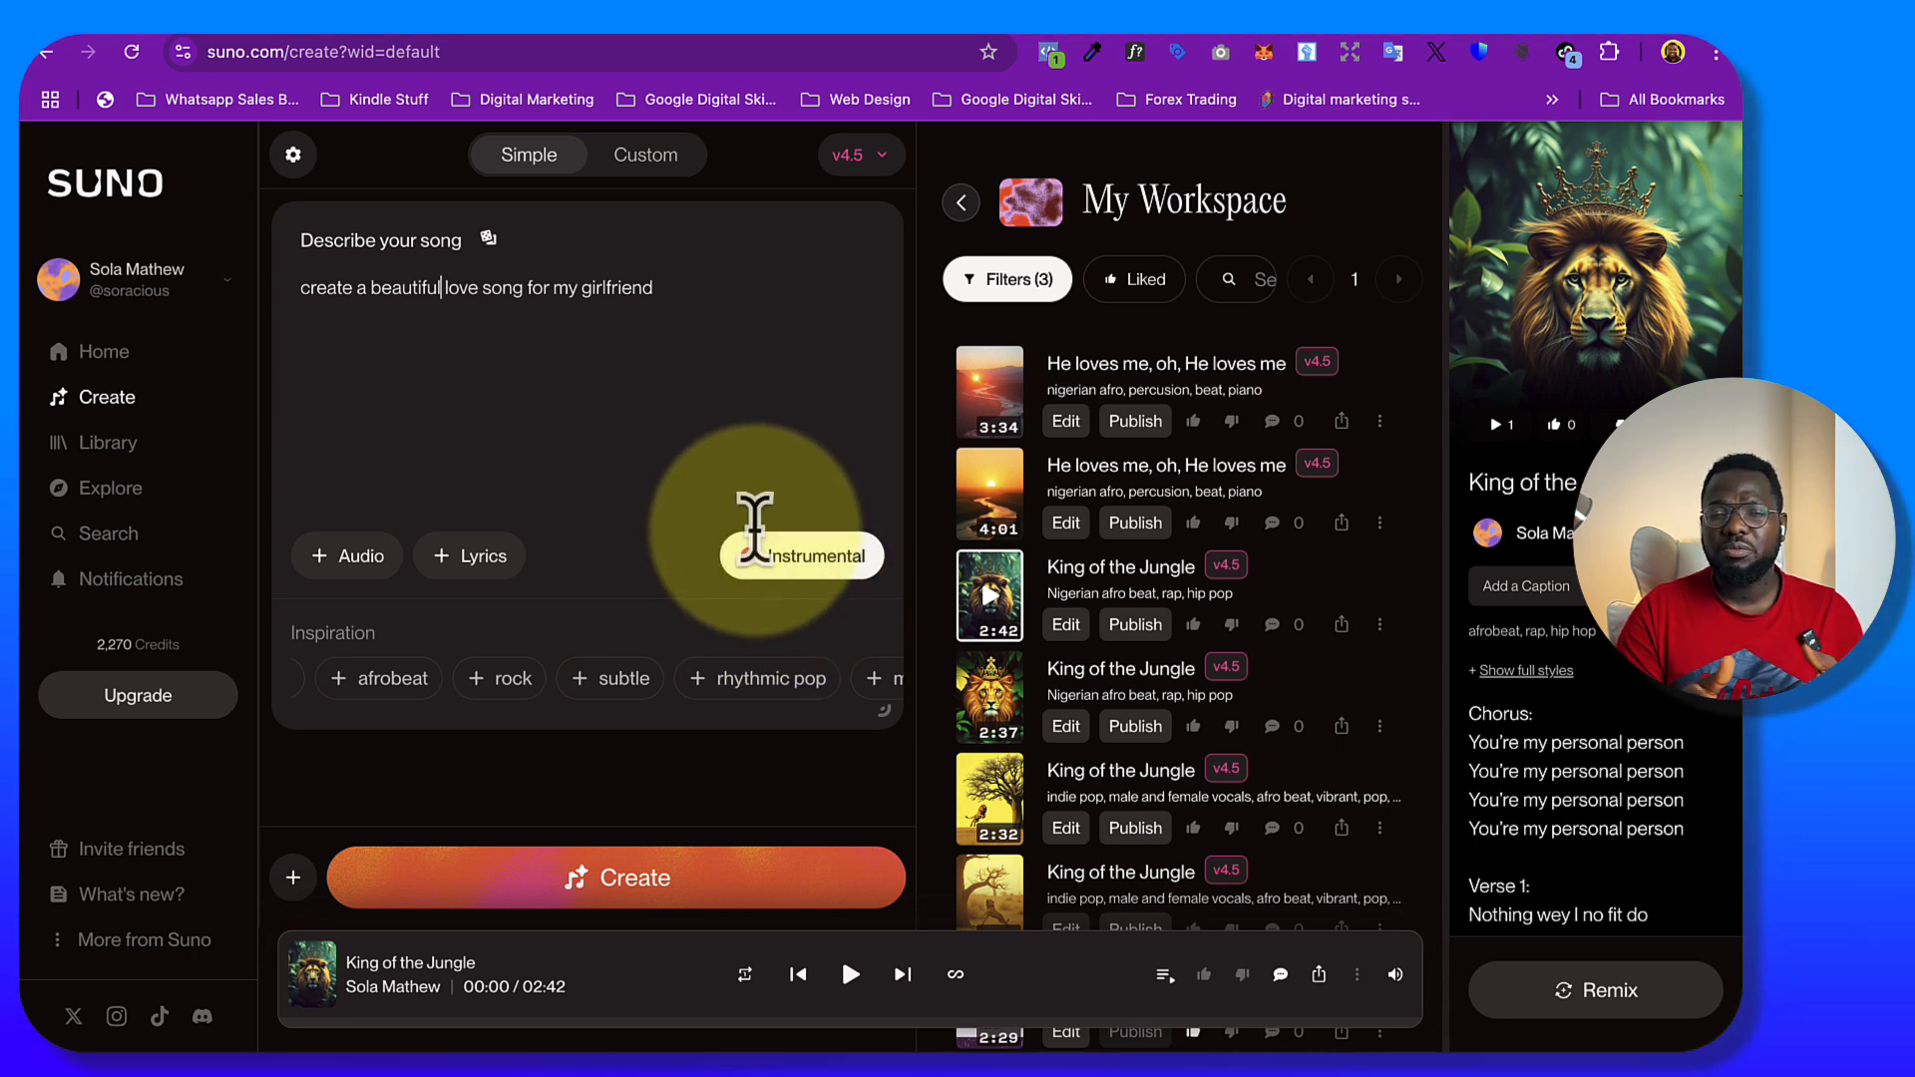
click(793, 564)
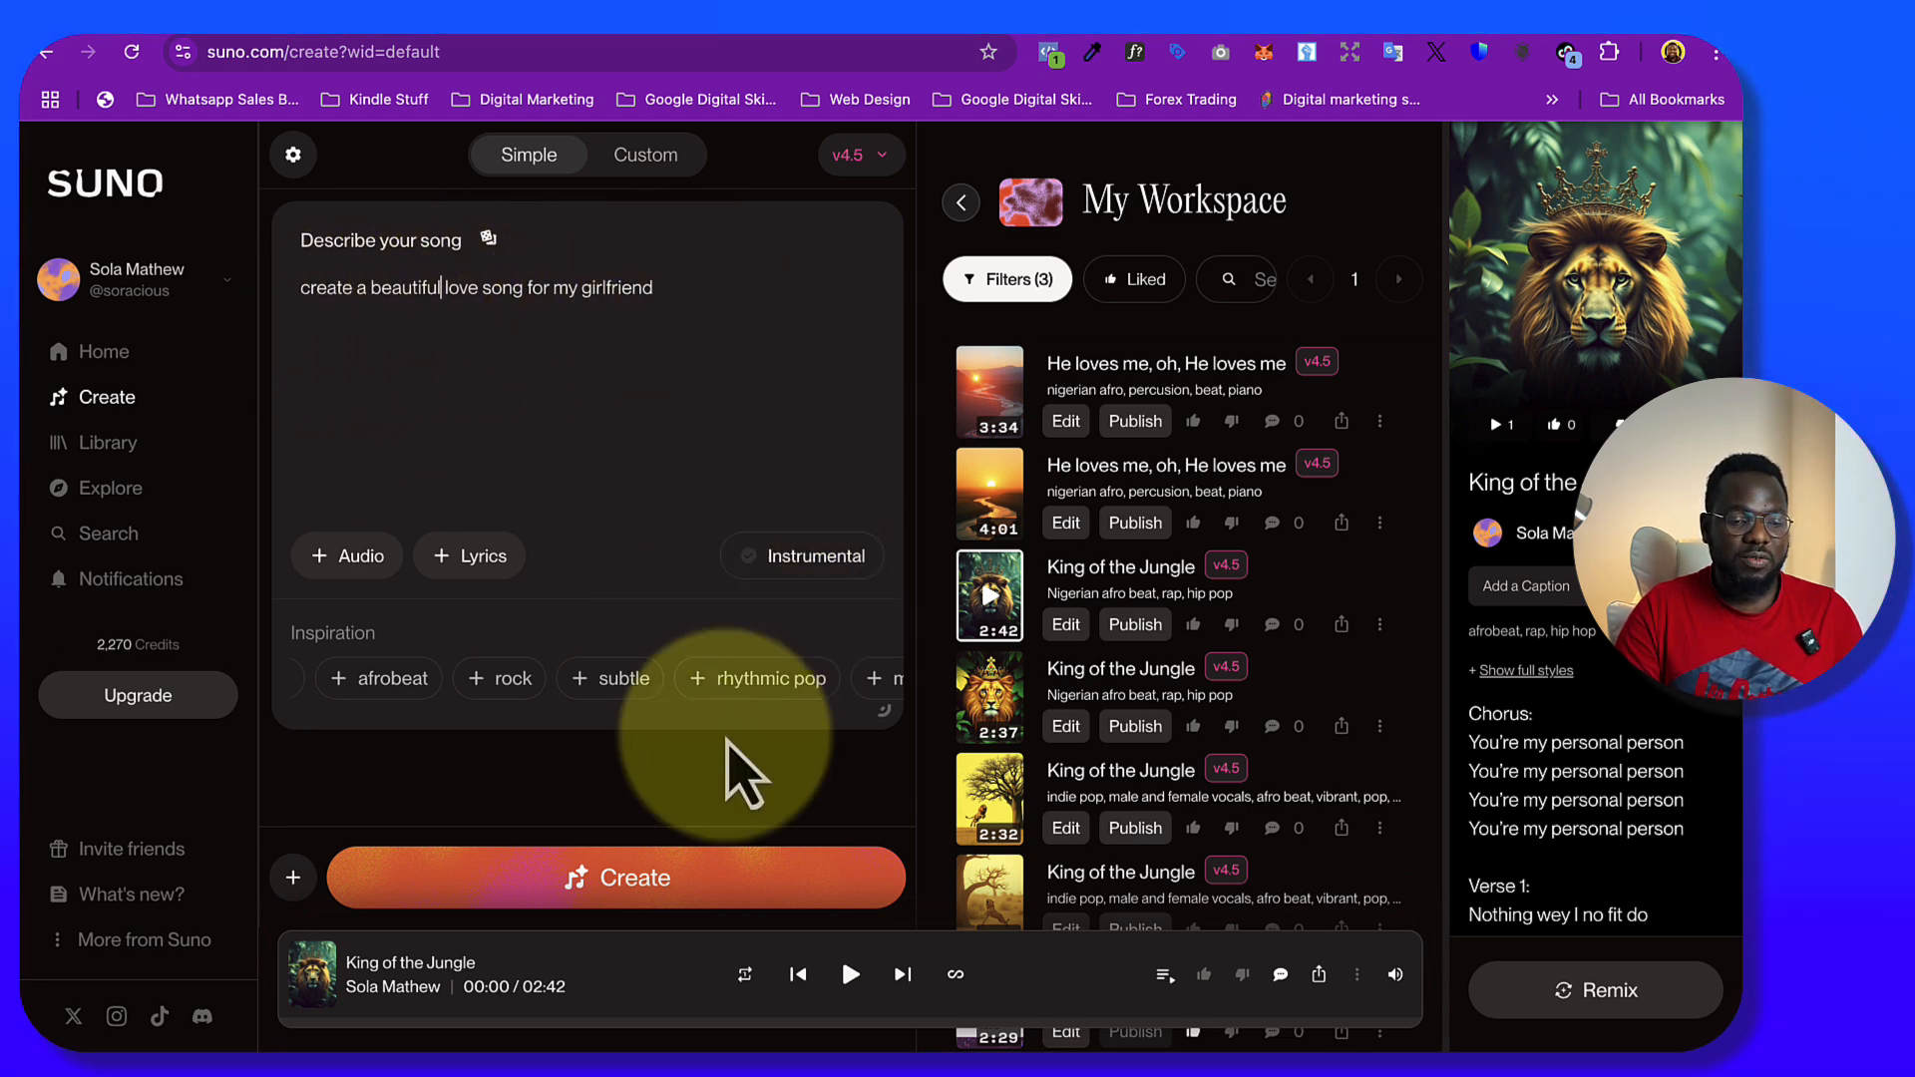
Generate the song from the description and open the page of the first resulting track
click(619, 889)
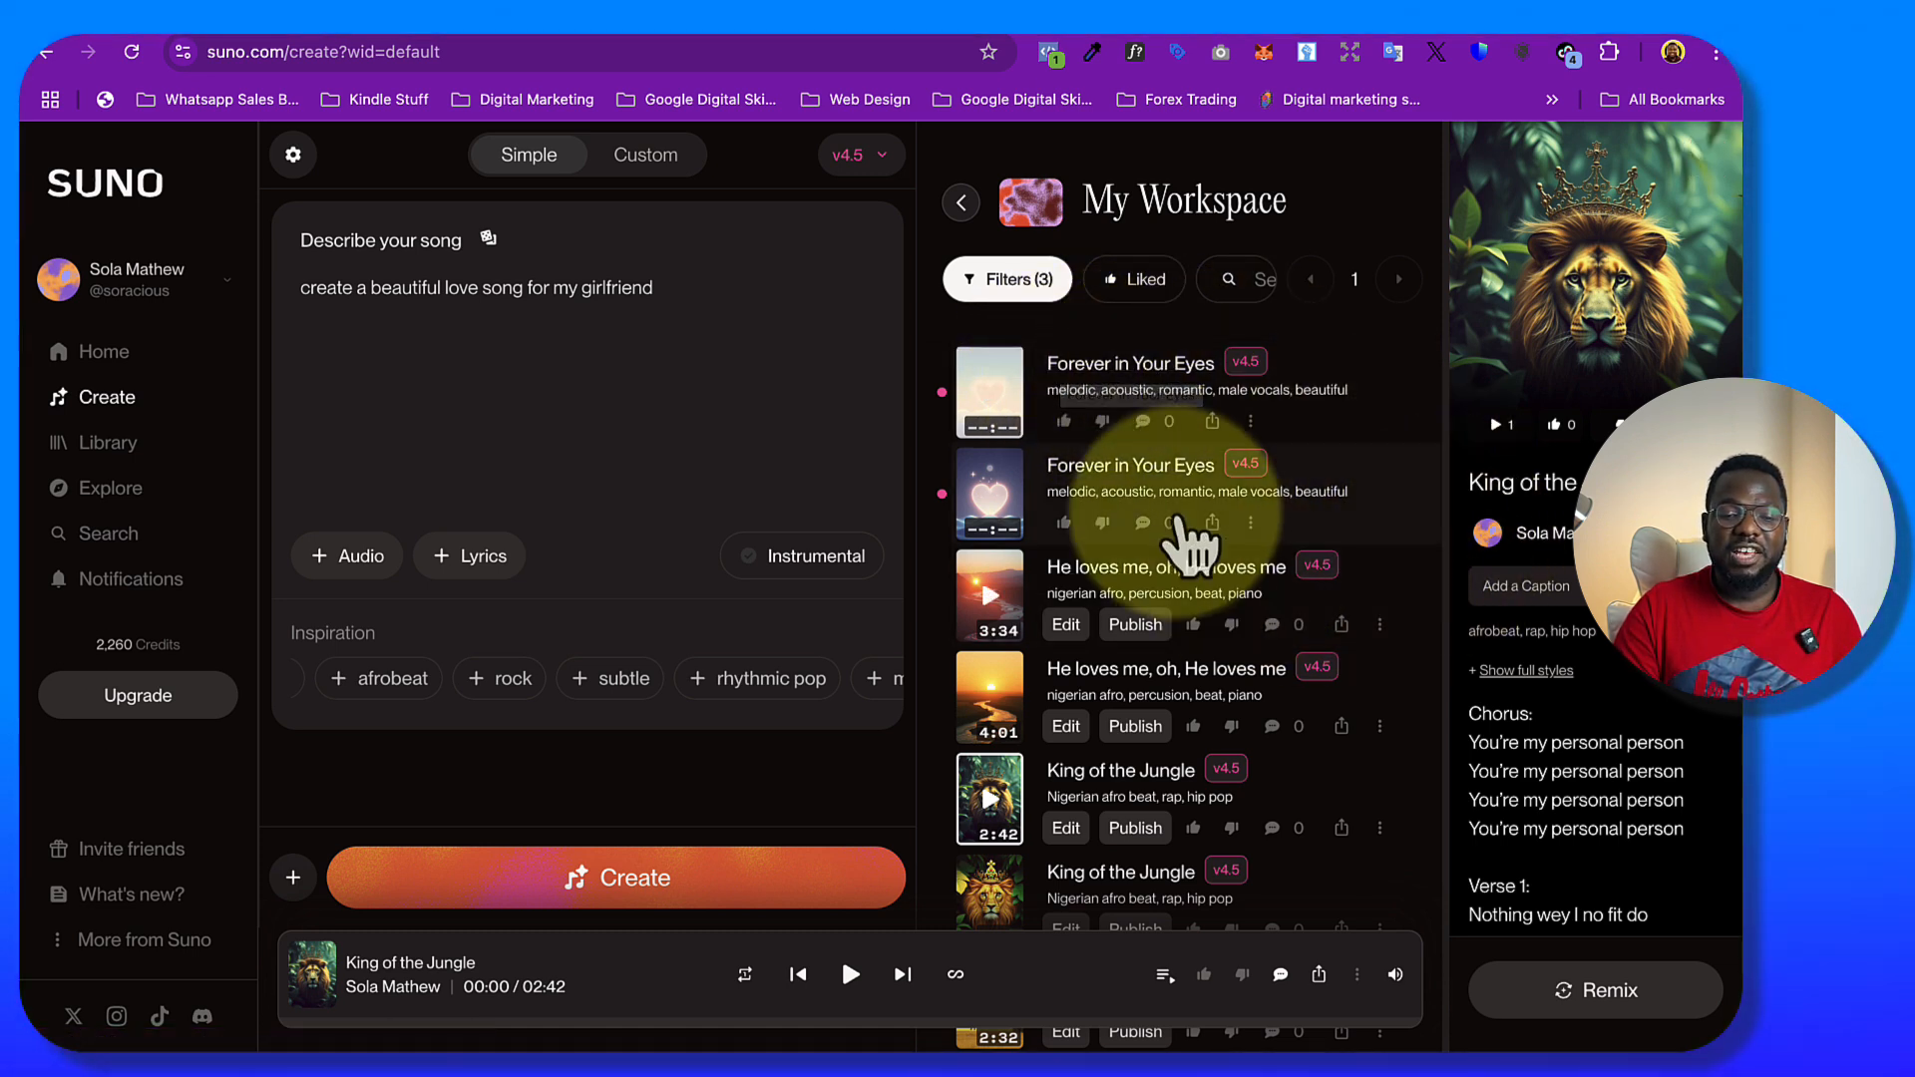
click(1119, 371)
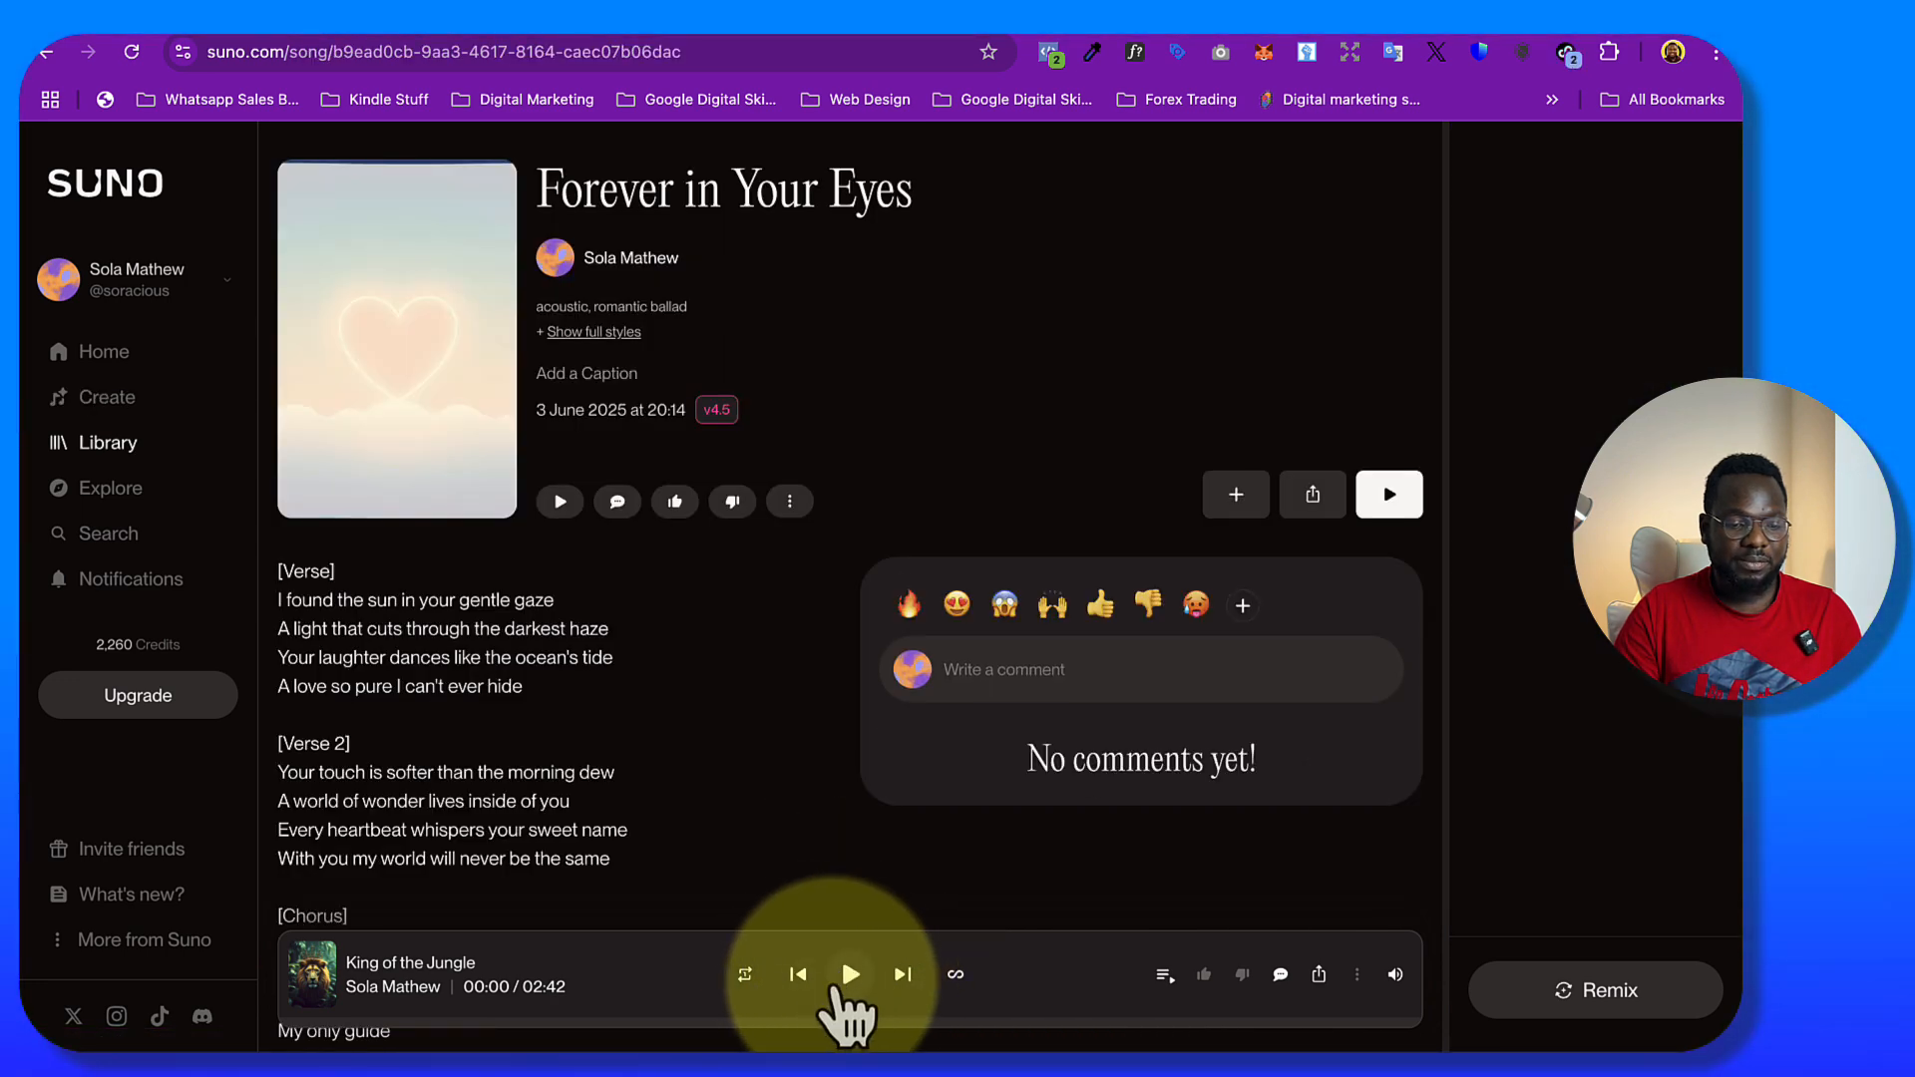
Read through the generated lyrics, from the first verse to the final chorus
scroll(658, 738, down, 1)
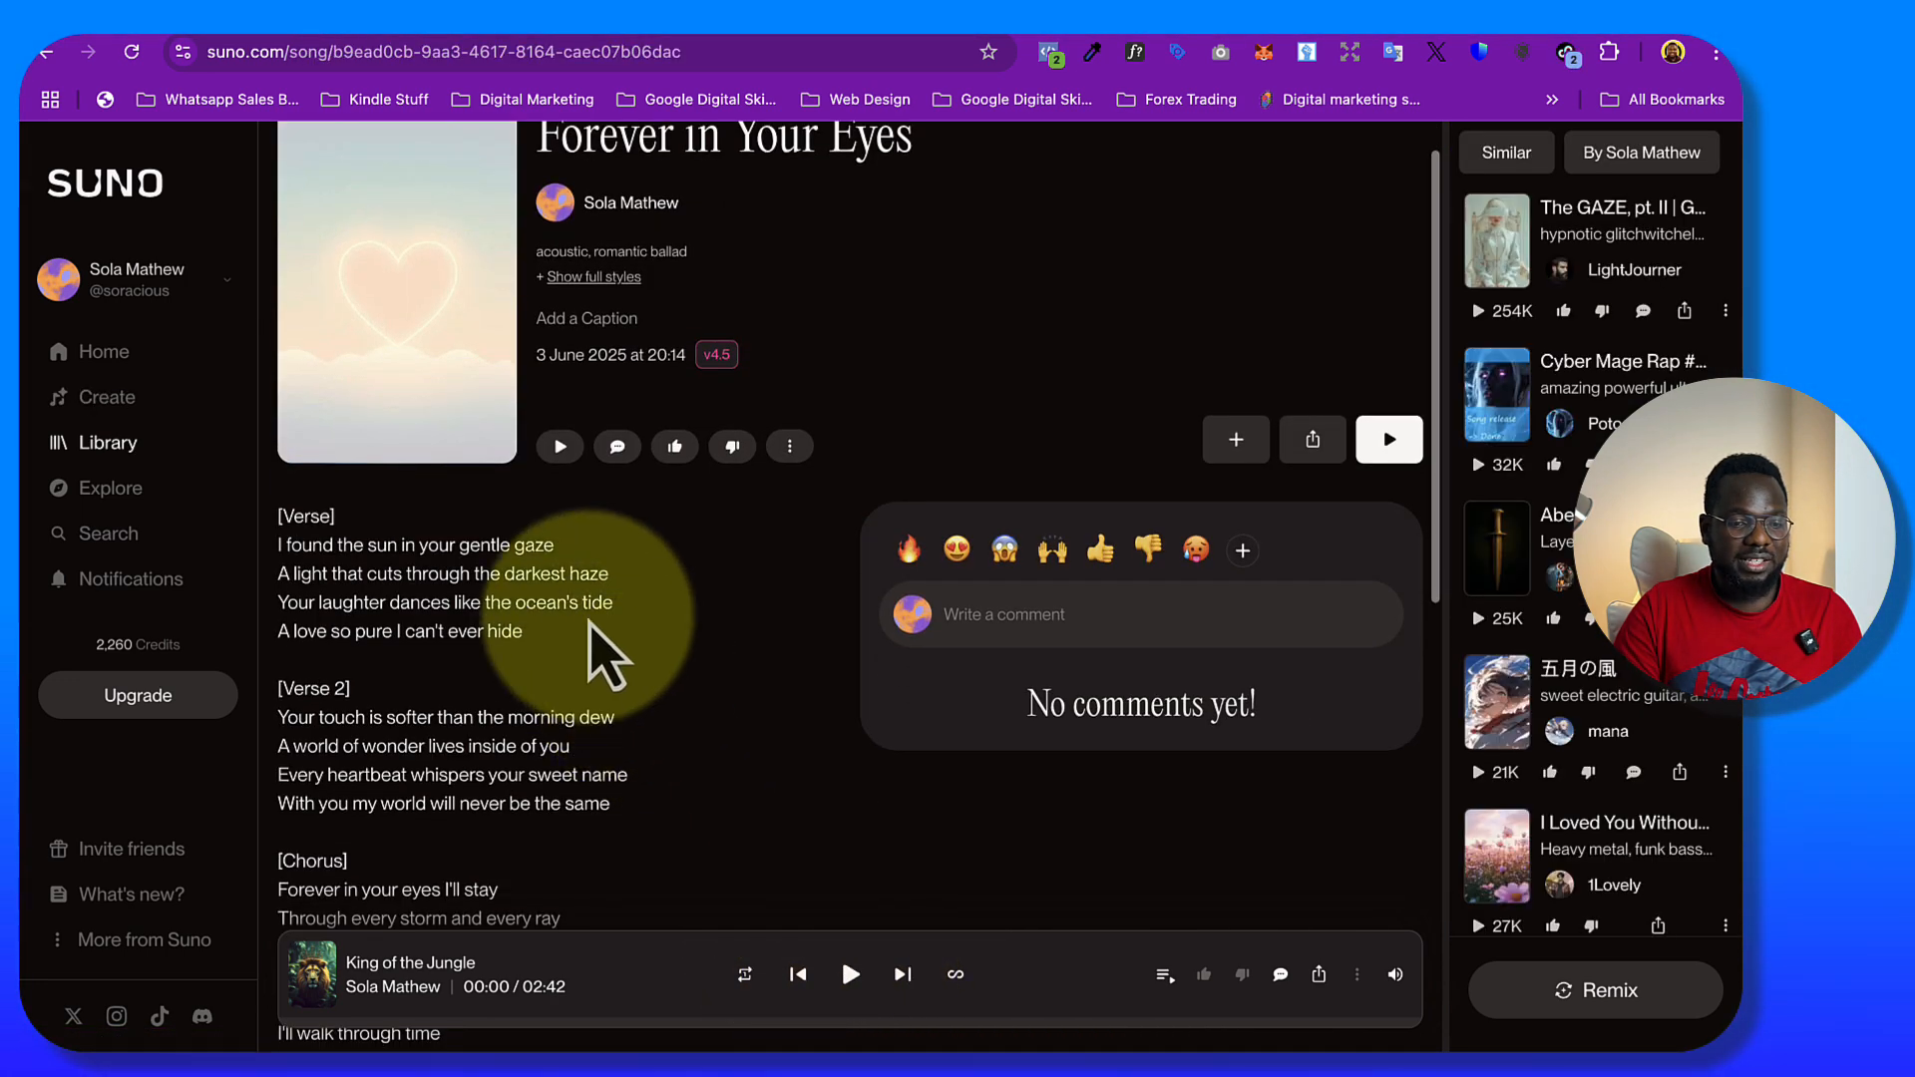
drag(279, 544, 457, 746)
scroll(457, 748, down, 3)
scroll(464, 758, down, 5)
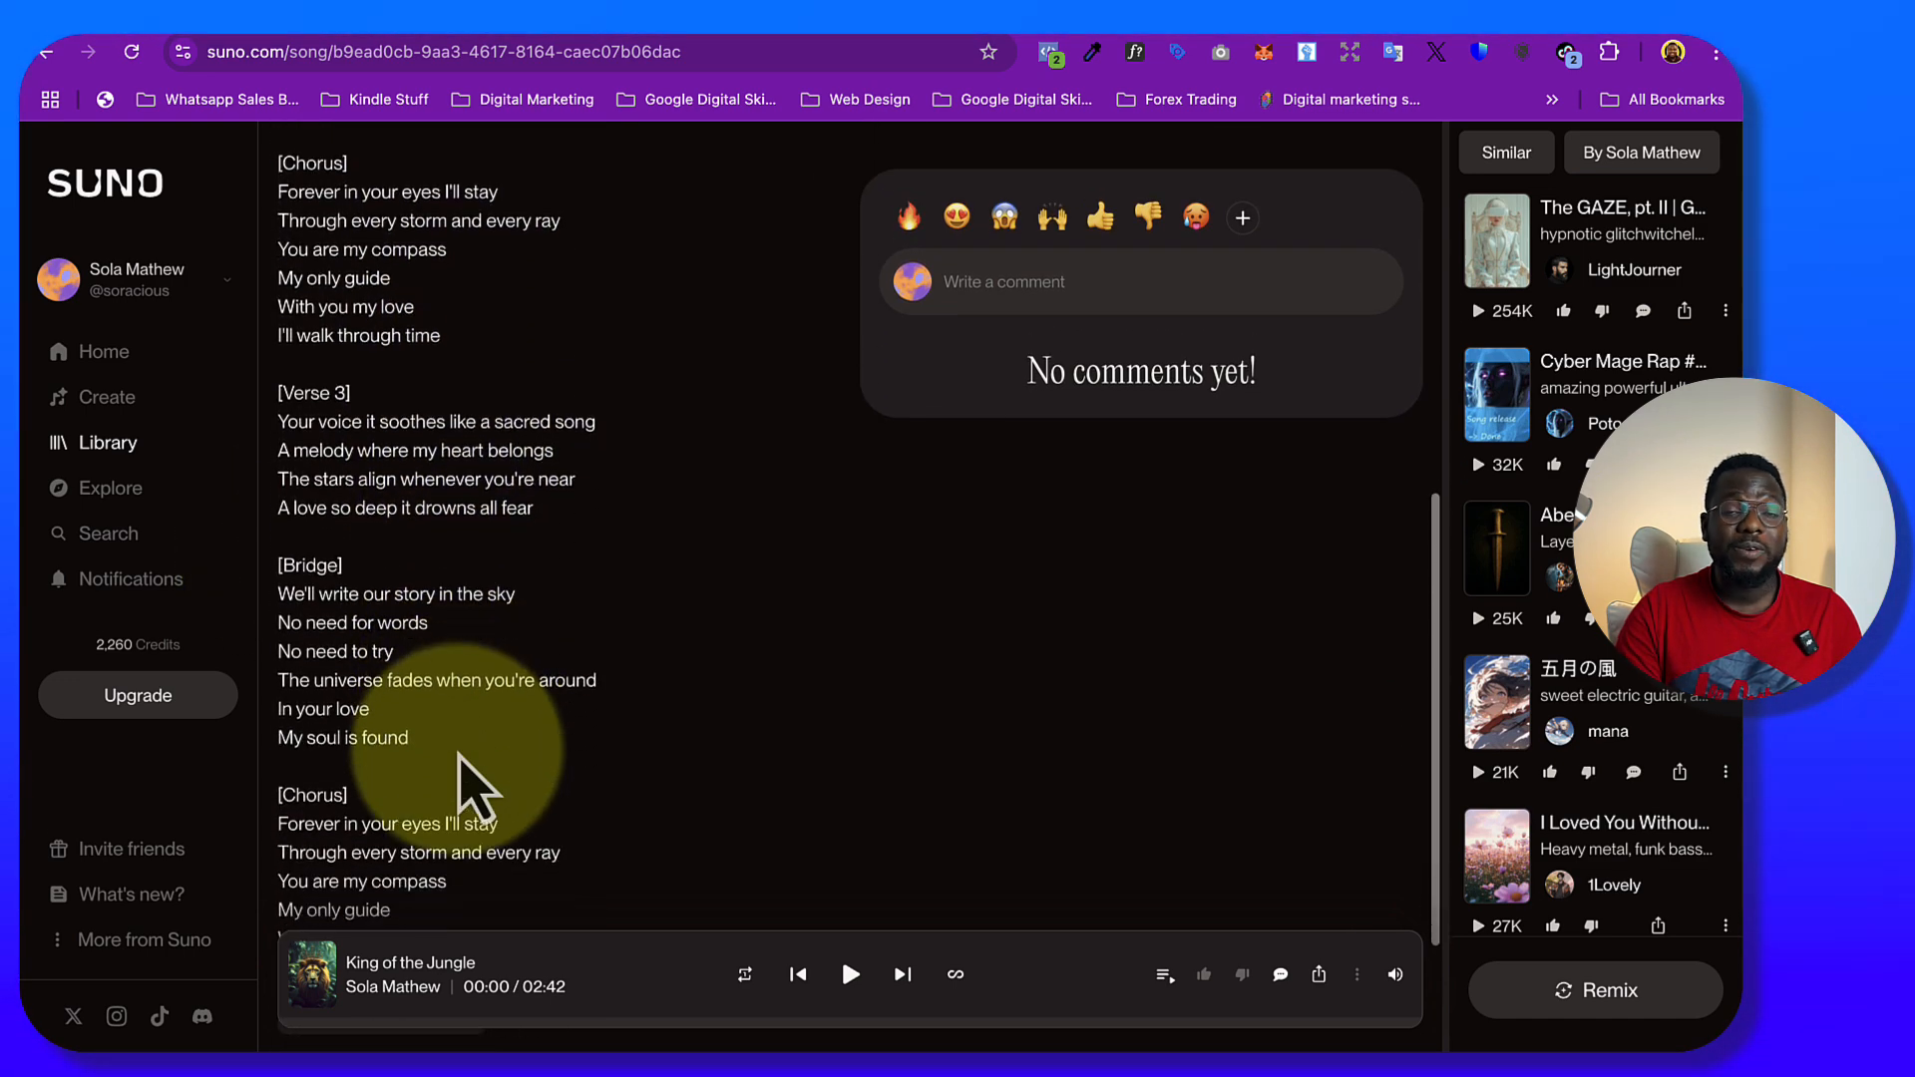
scroll(621, 628, up, 8)
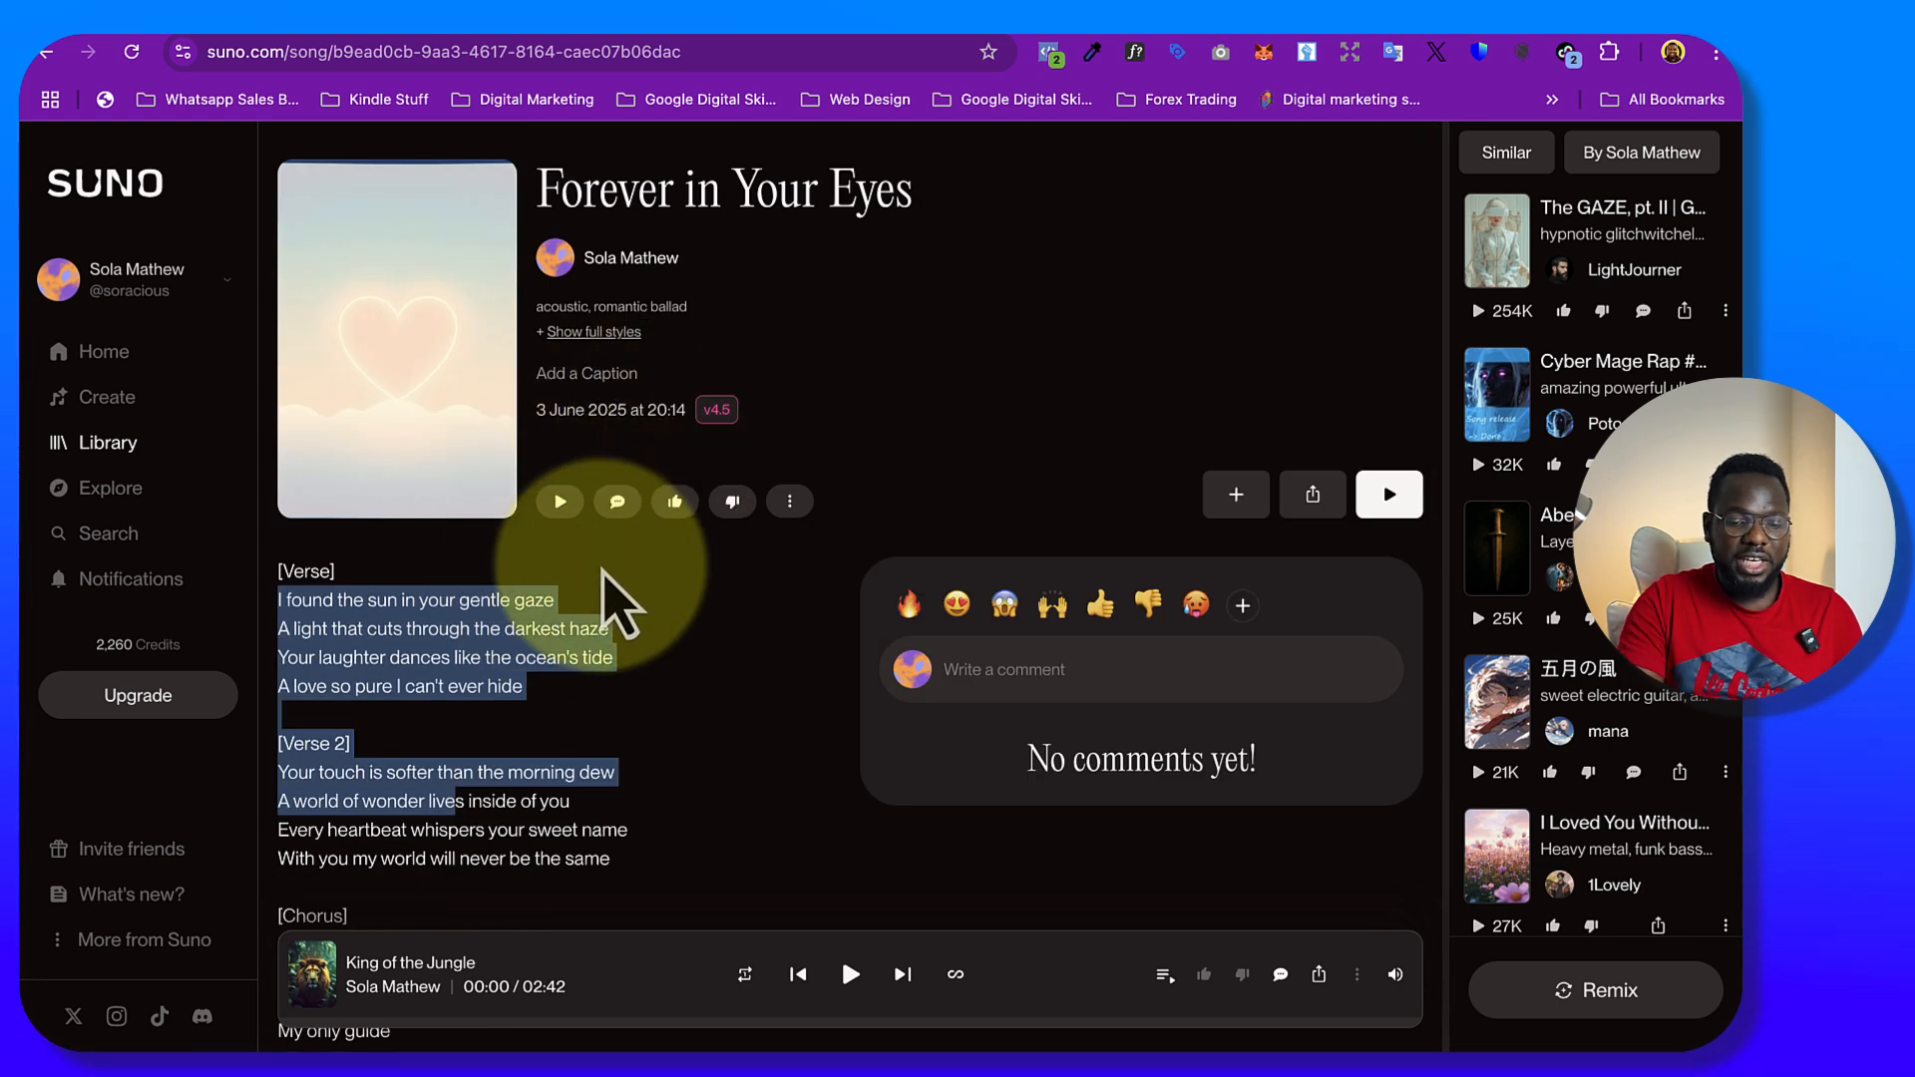
Play the opening of the generated love song while following its lyrics, and pause it
key(XF86AudioRaiseVolume)
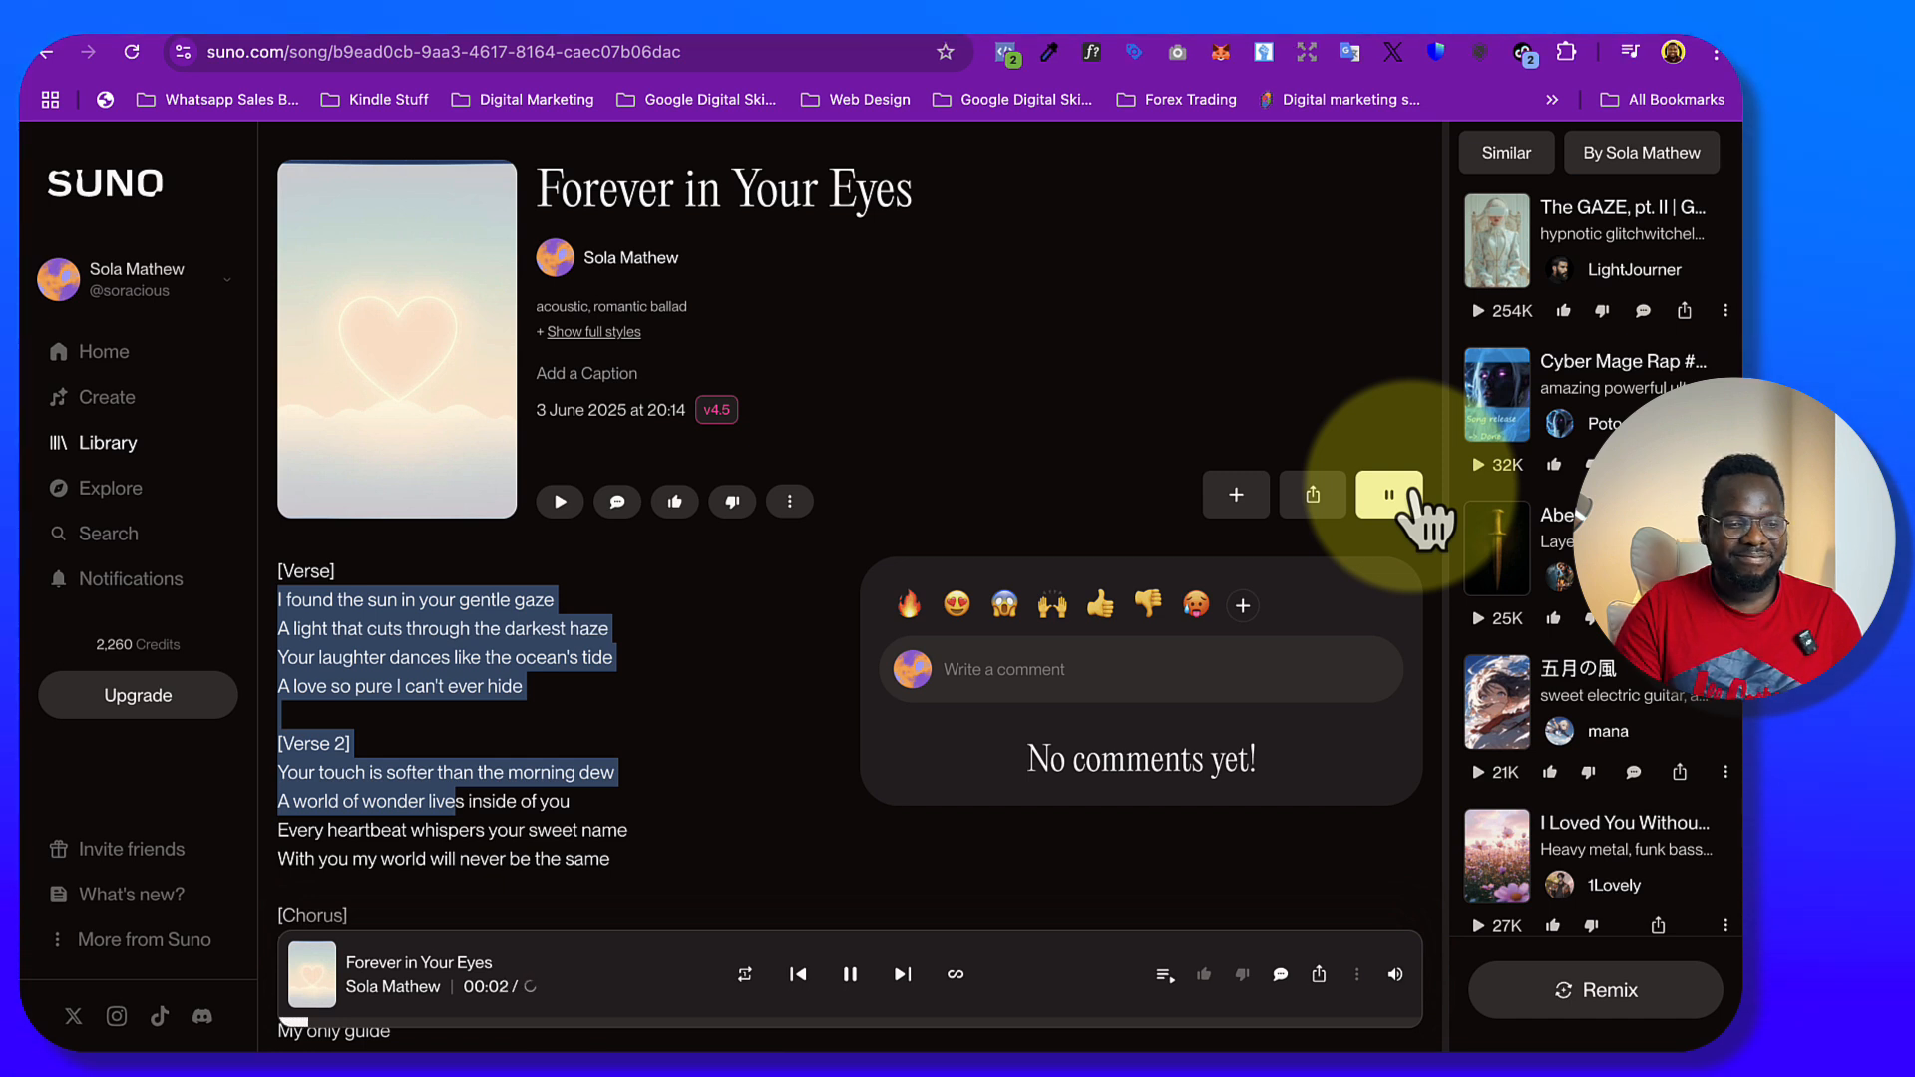
scroll(528, 738, down, 1)
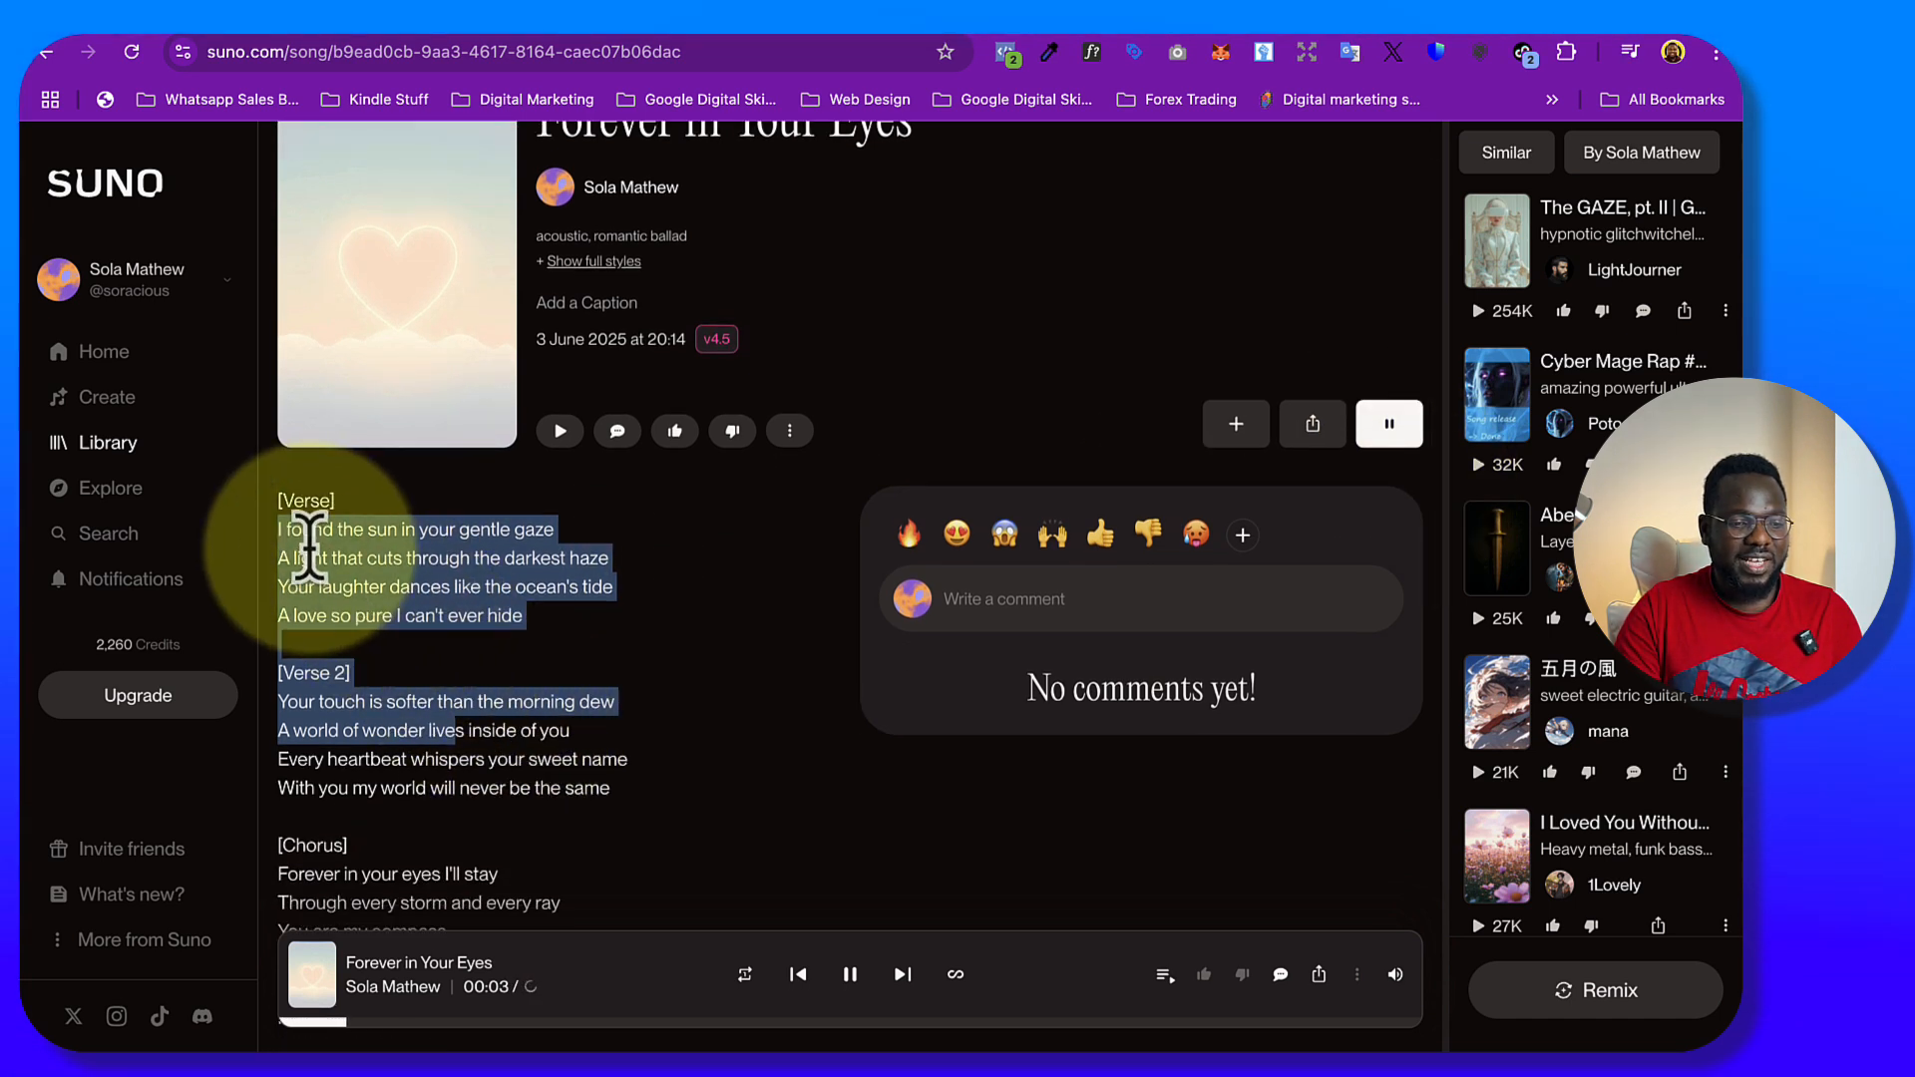
scroll(432, 658, down, 1)
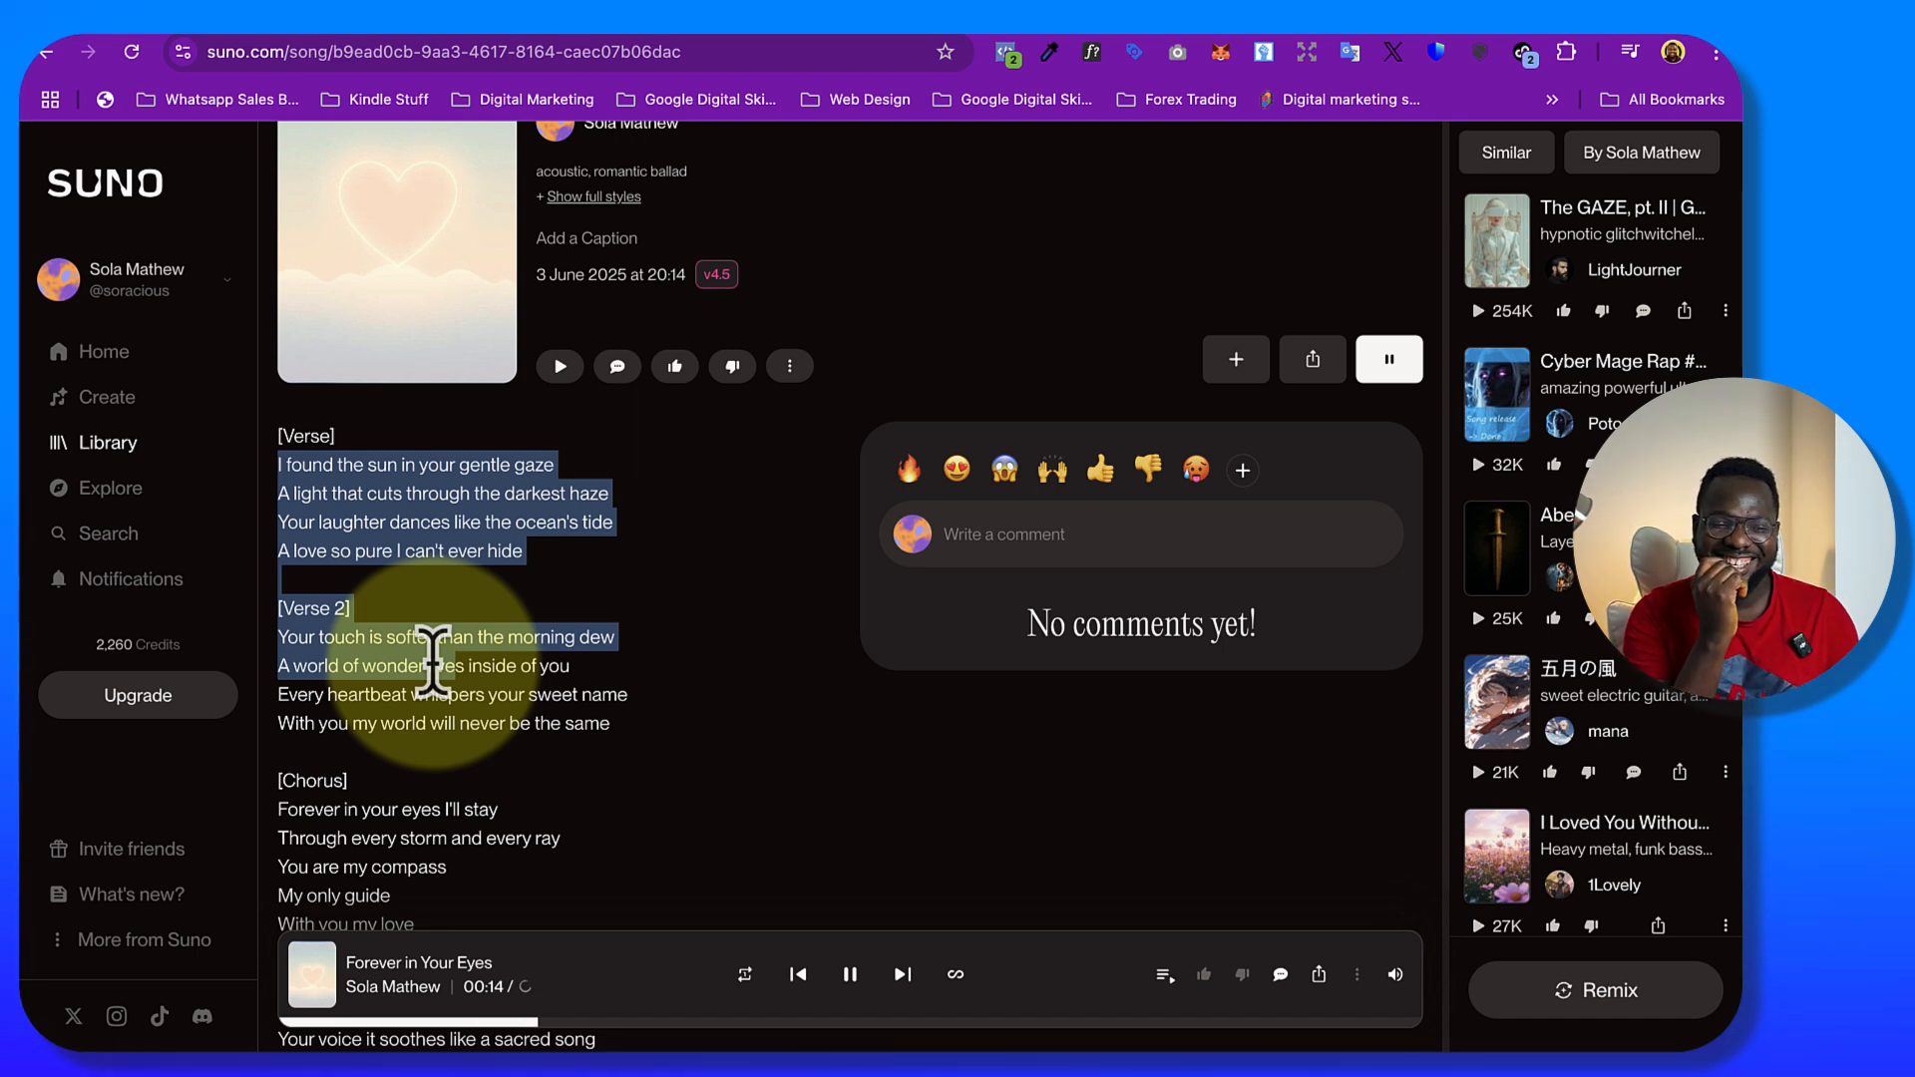
click(849, 974)
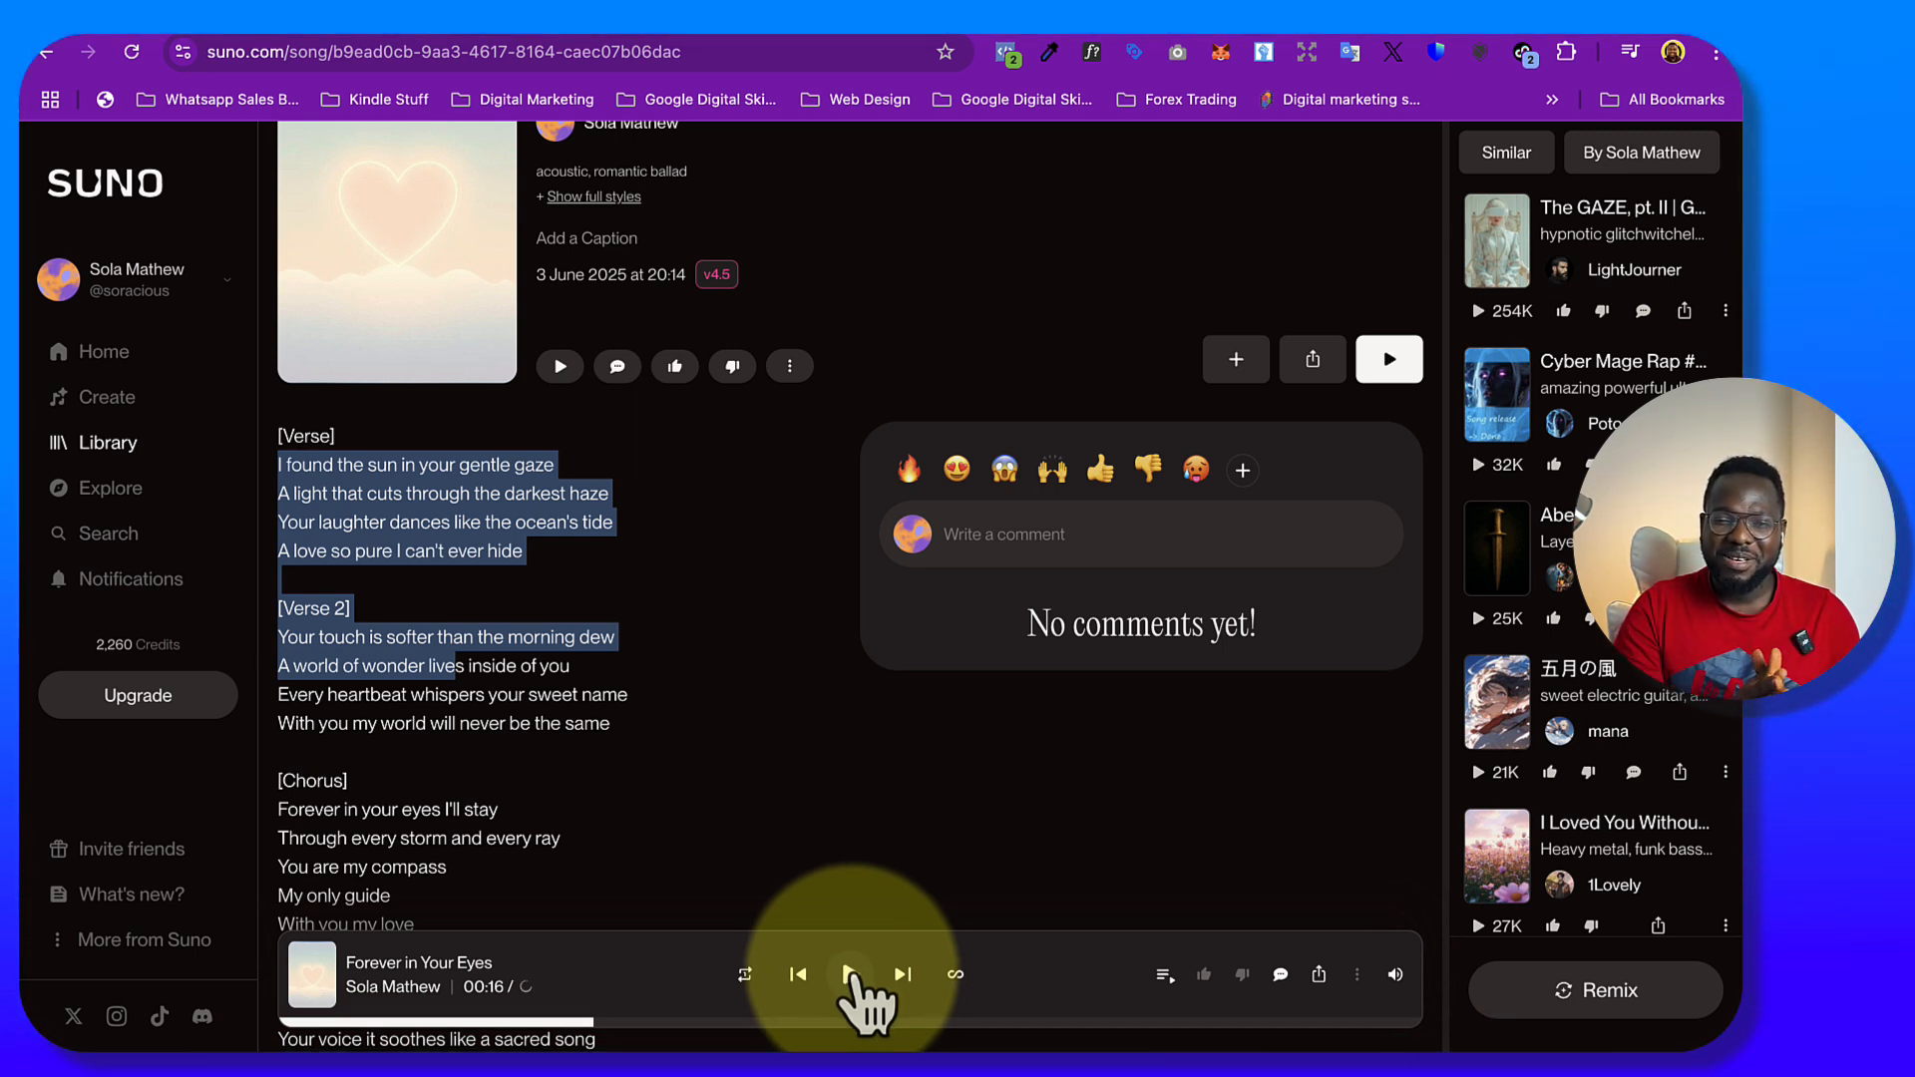
scroll(842, 897, up, 2)
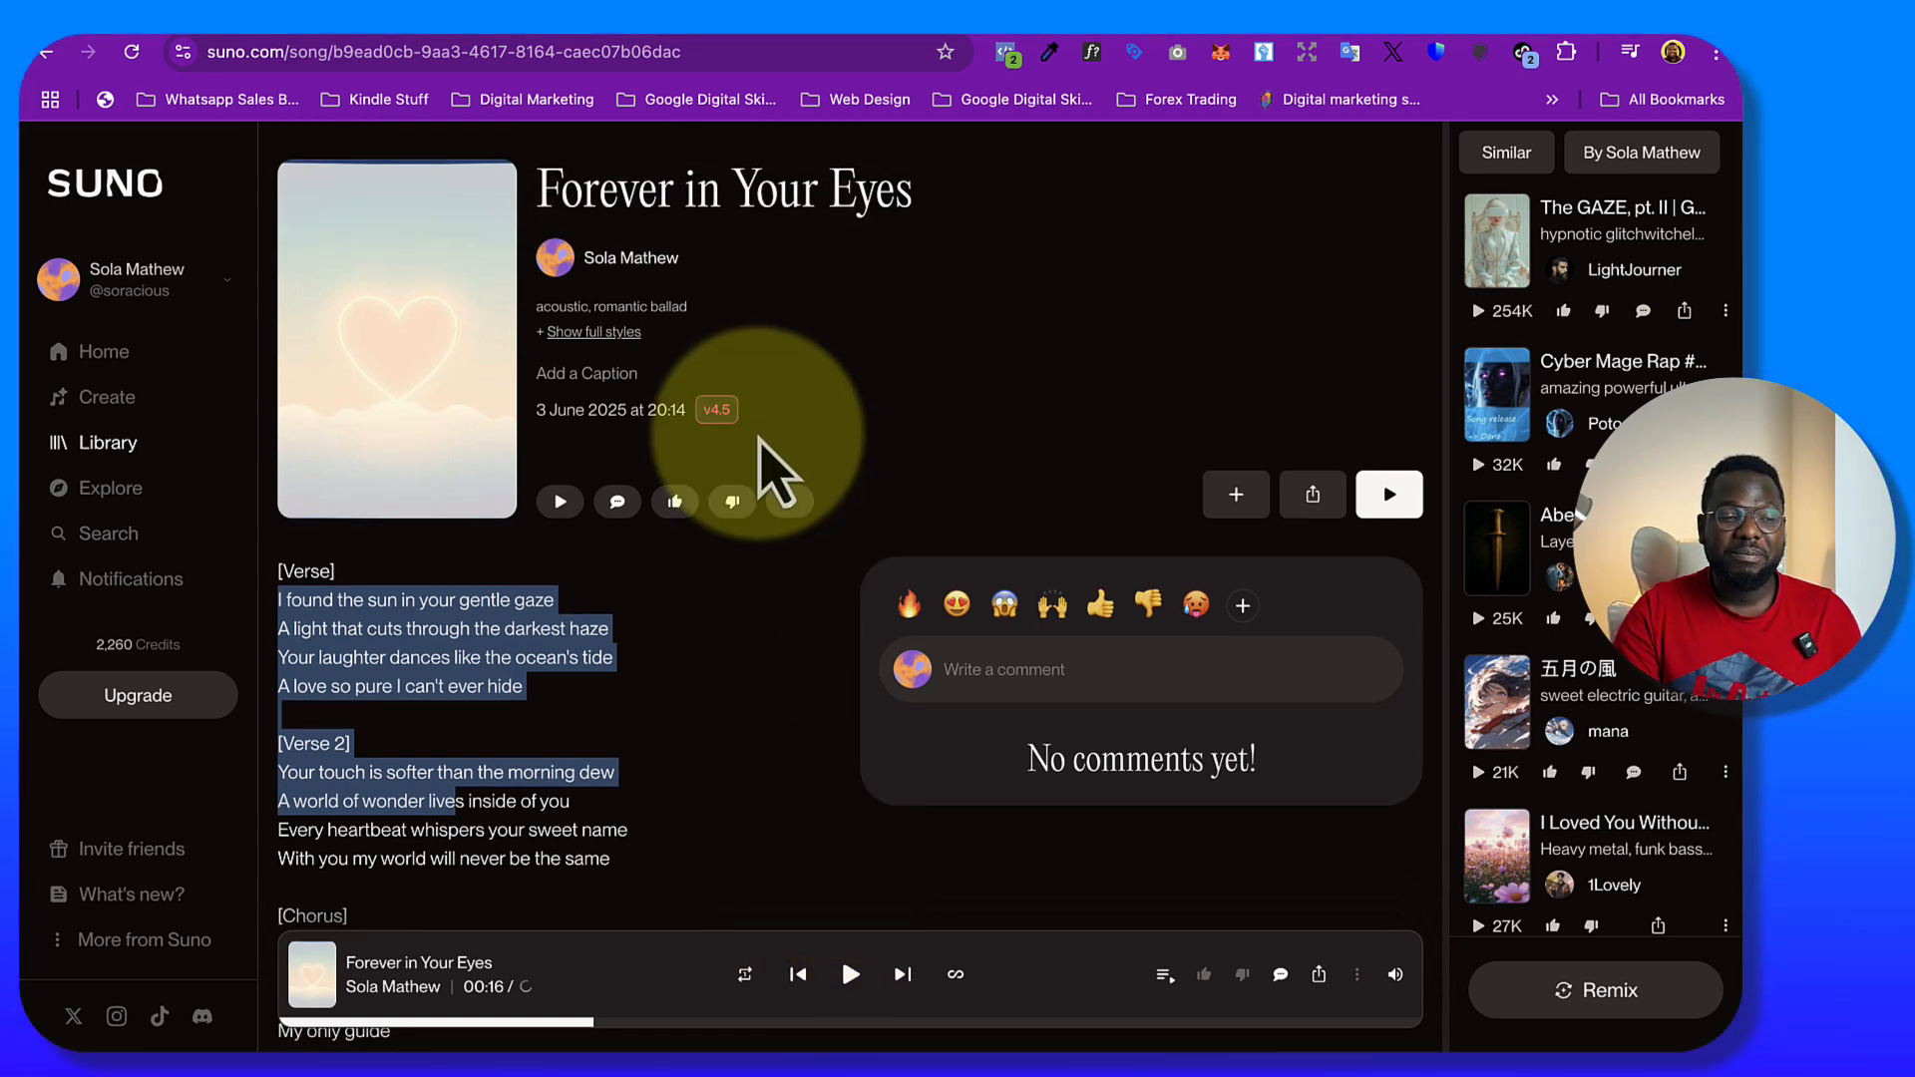
Return to the song creation page and examine the share and download options of the first generated track
click(113, 400)
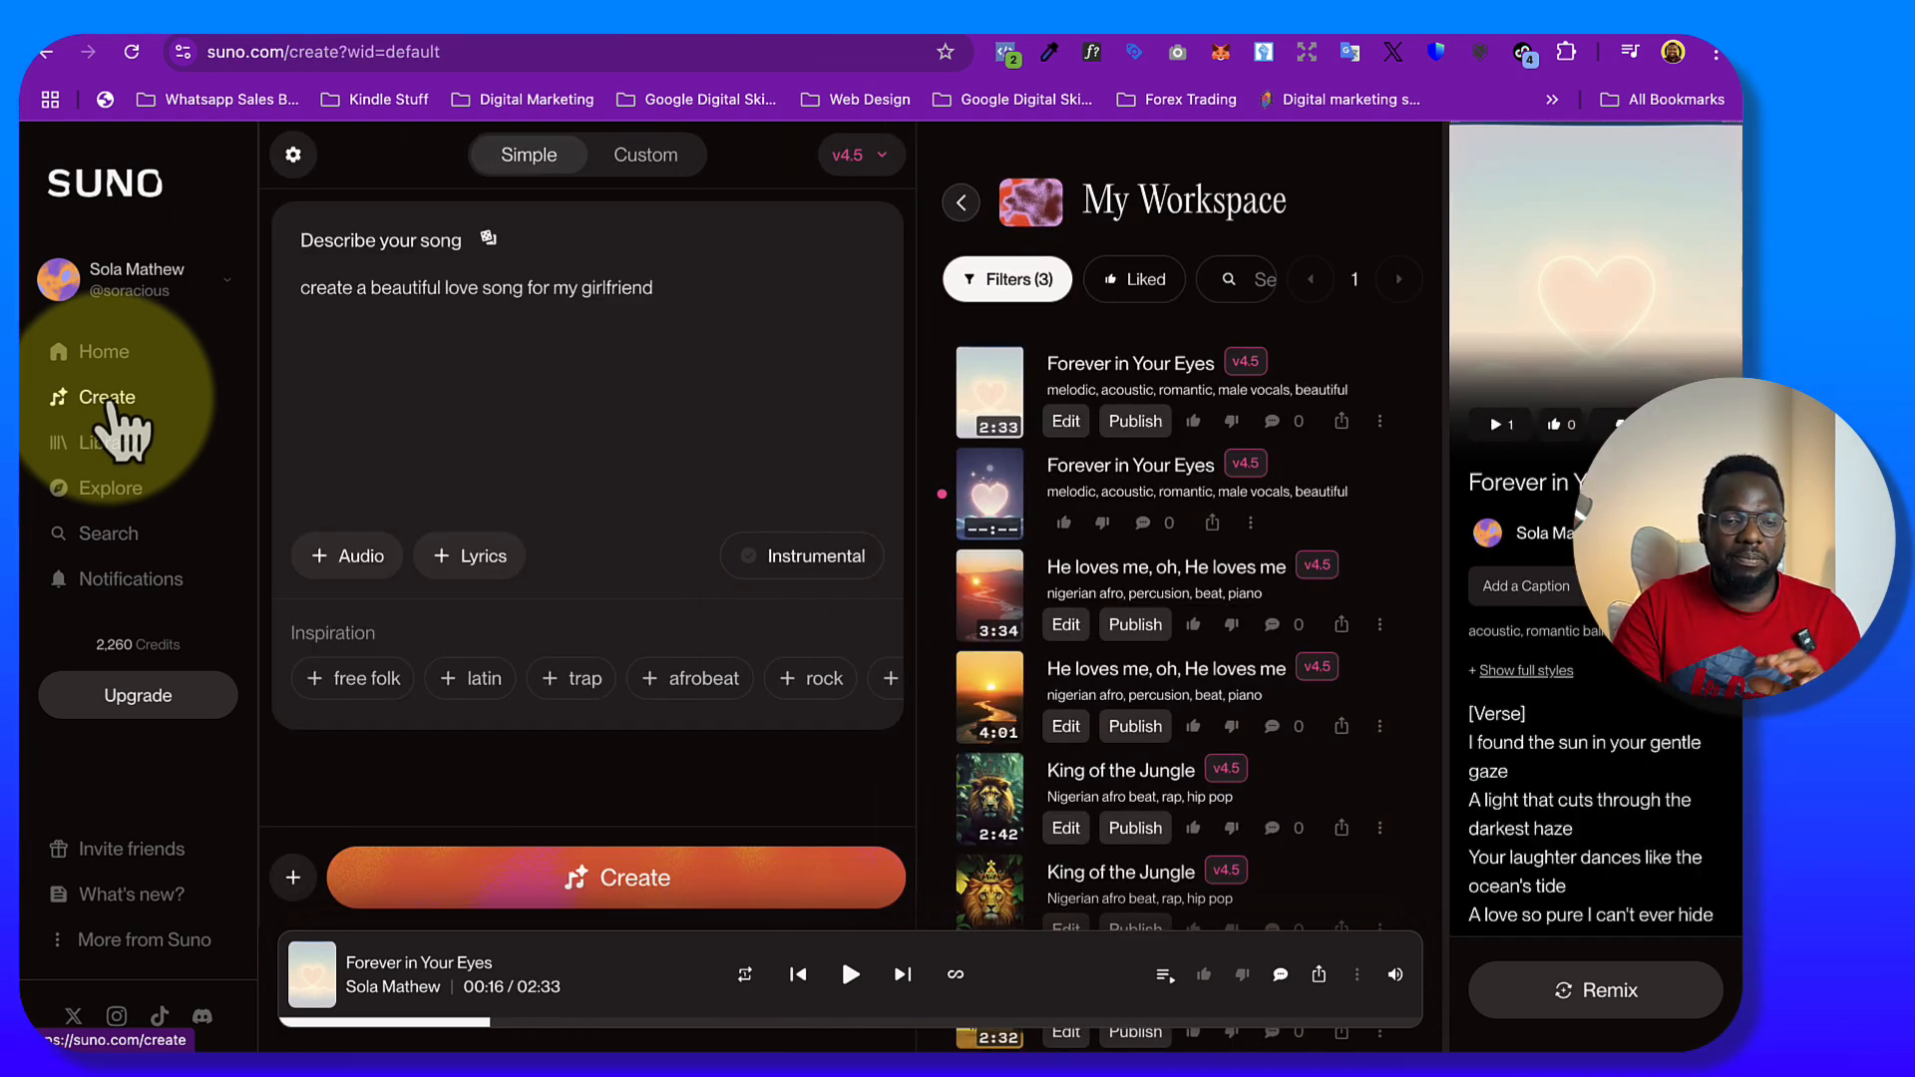
click(1378, 409)
mouse_move(1532, 564)
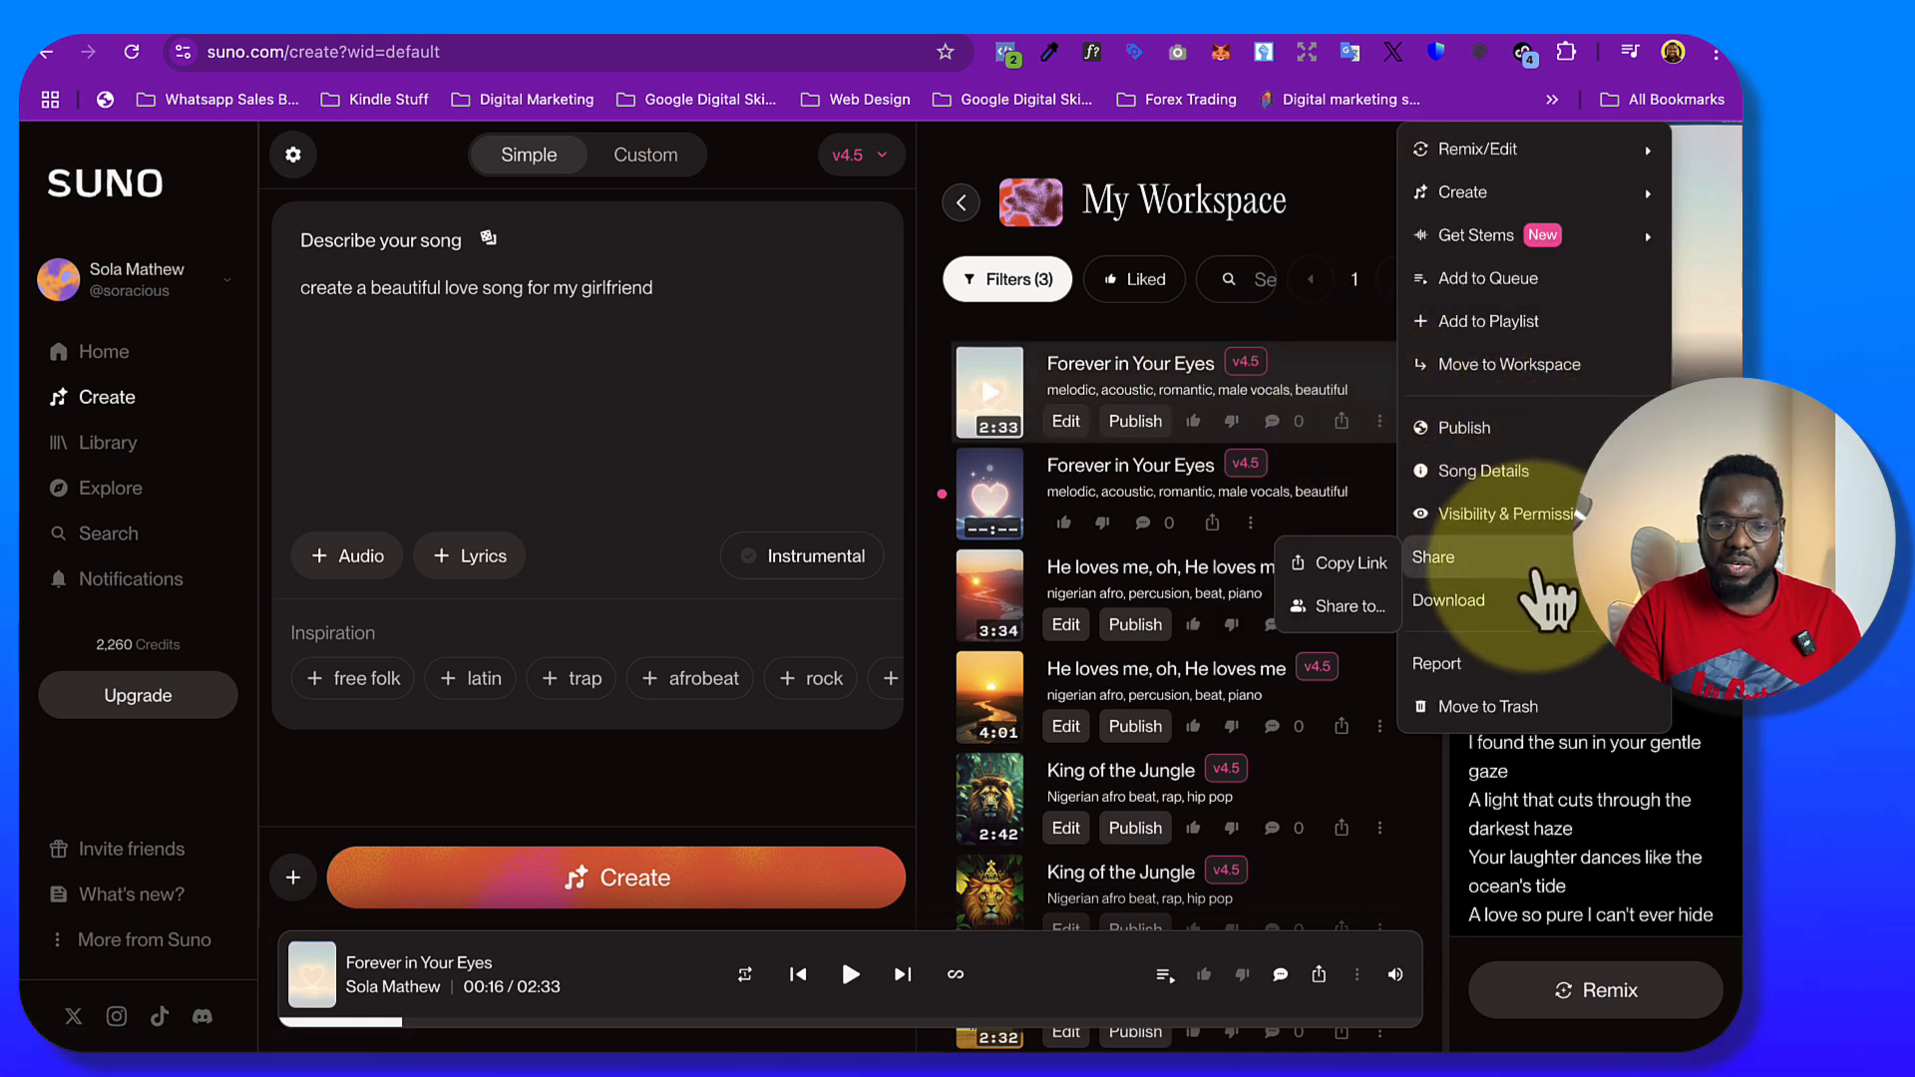
mouse_move(1525, 599)
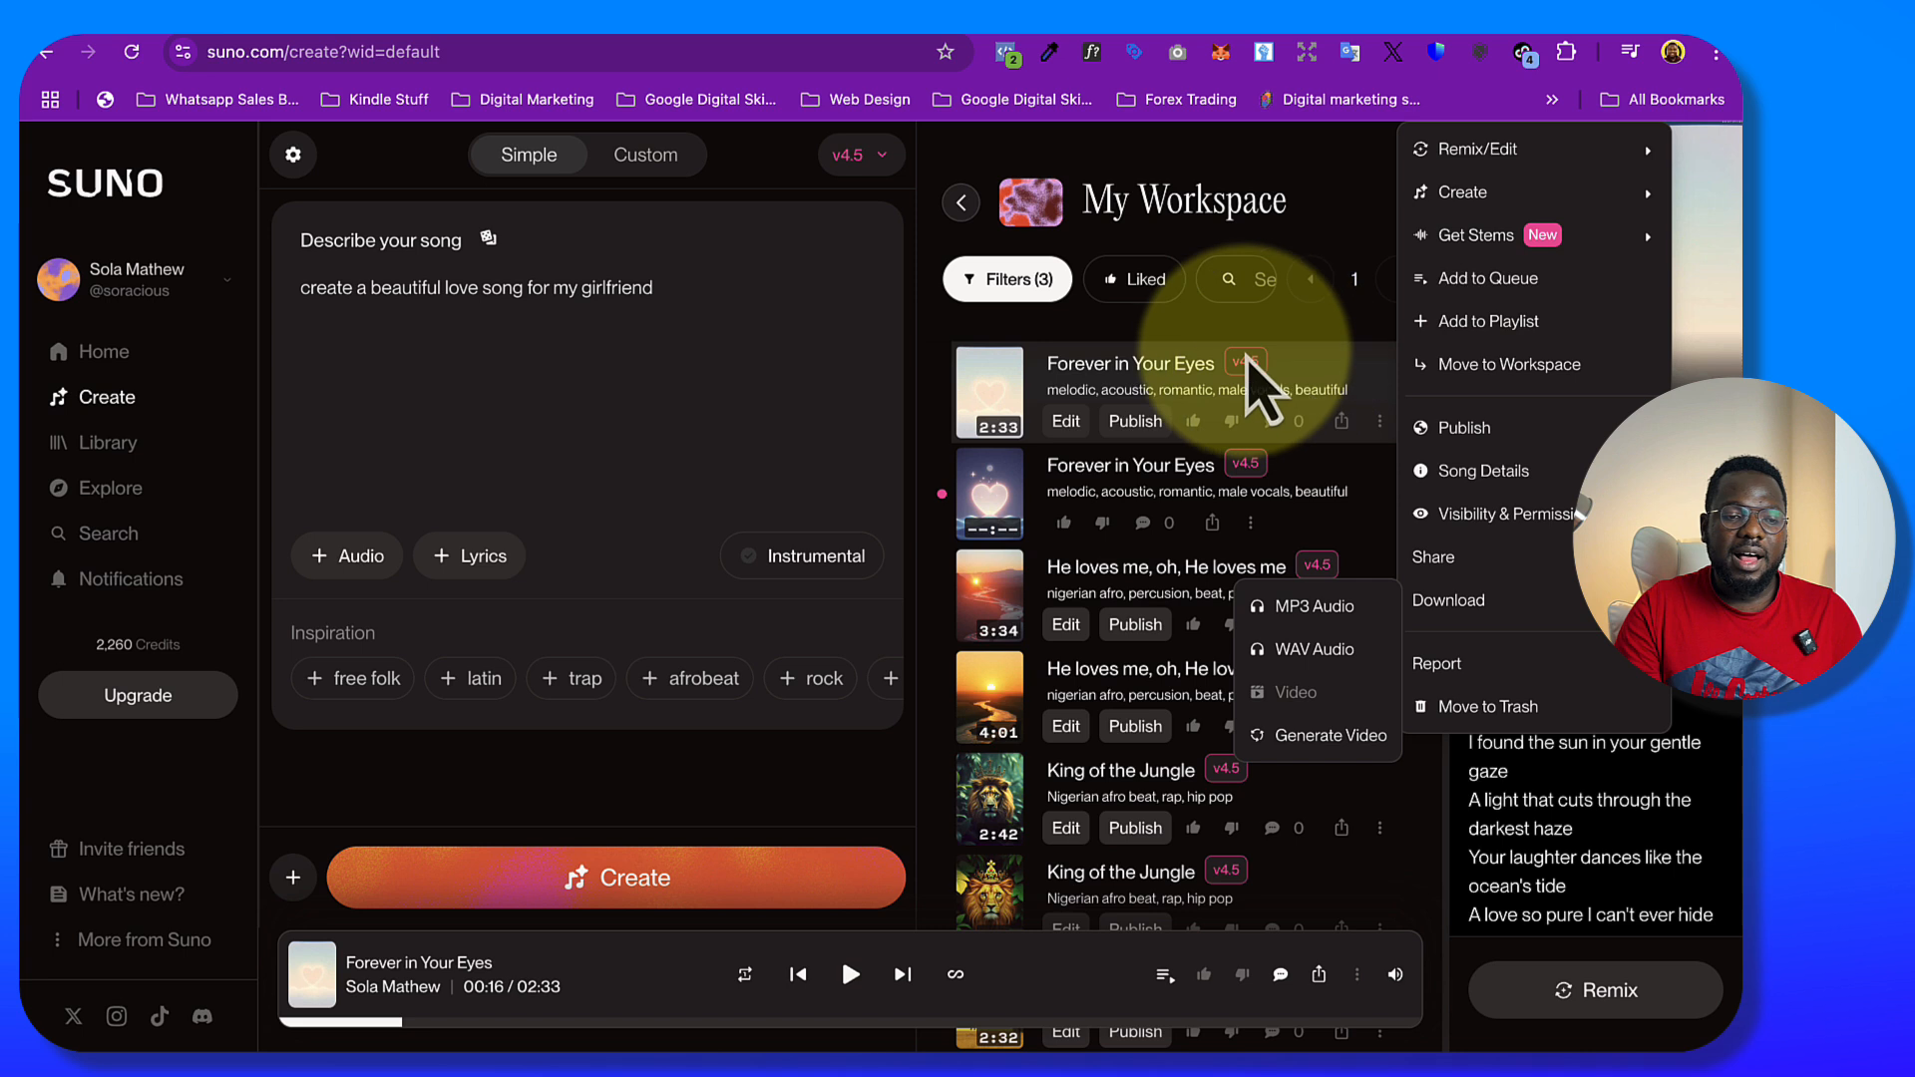
click(795, 299)
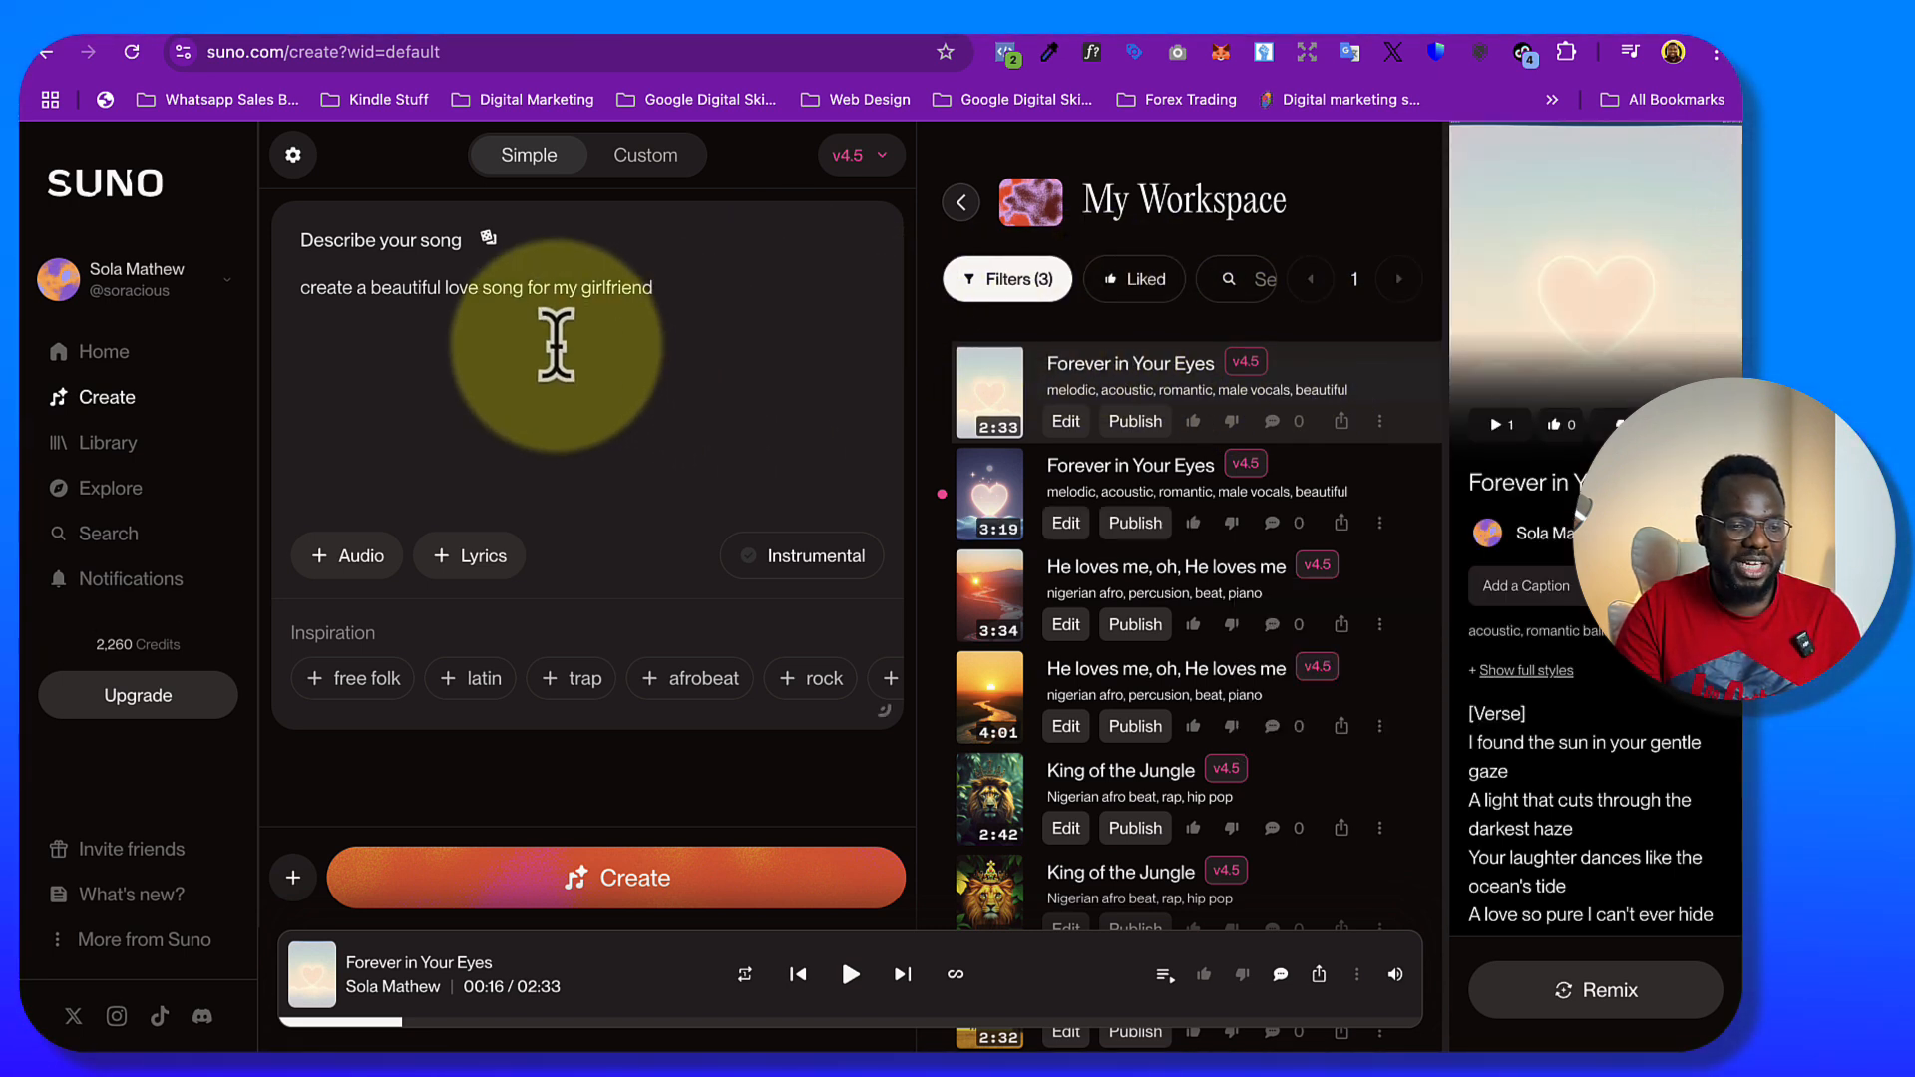
Switch song creation to Custom mode
drag(744, 286, 373, 244)
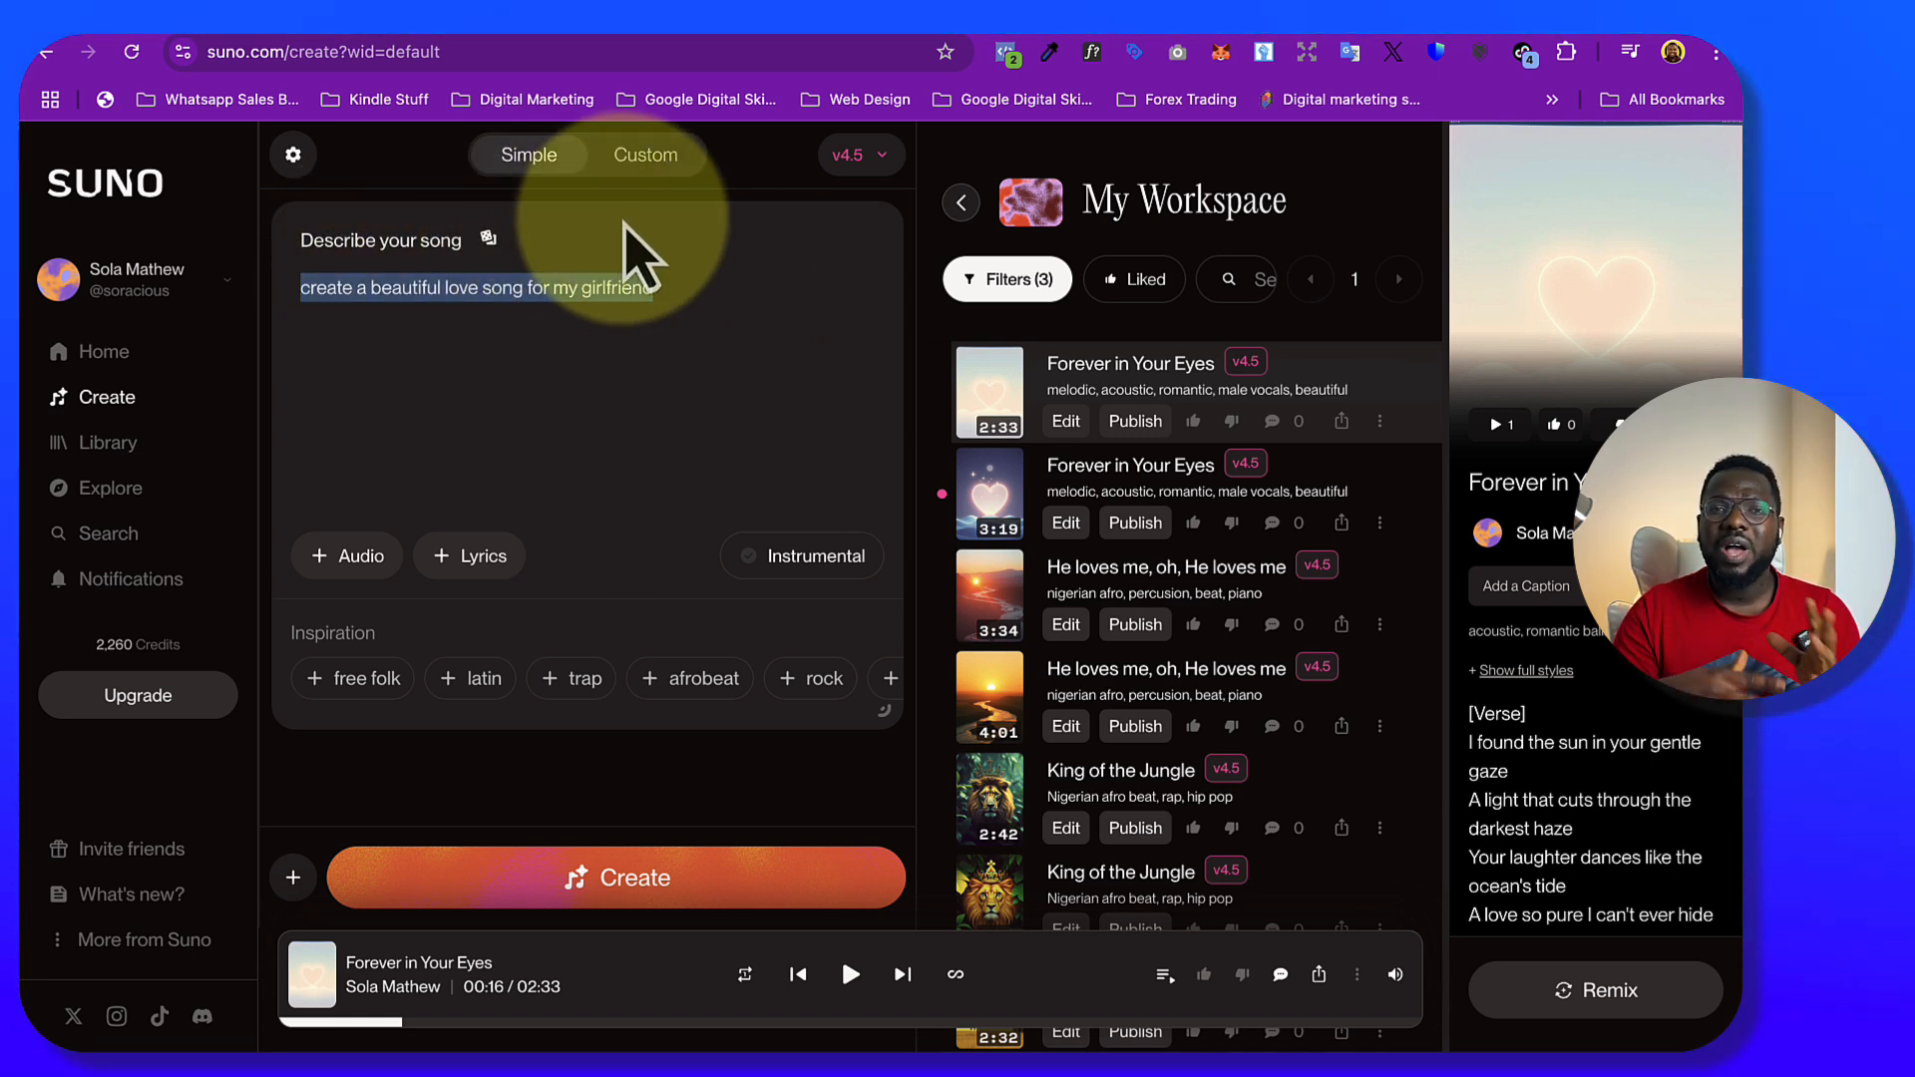
click(646, 168)
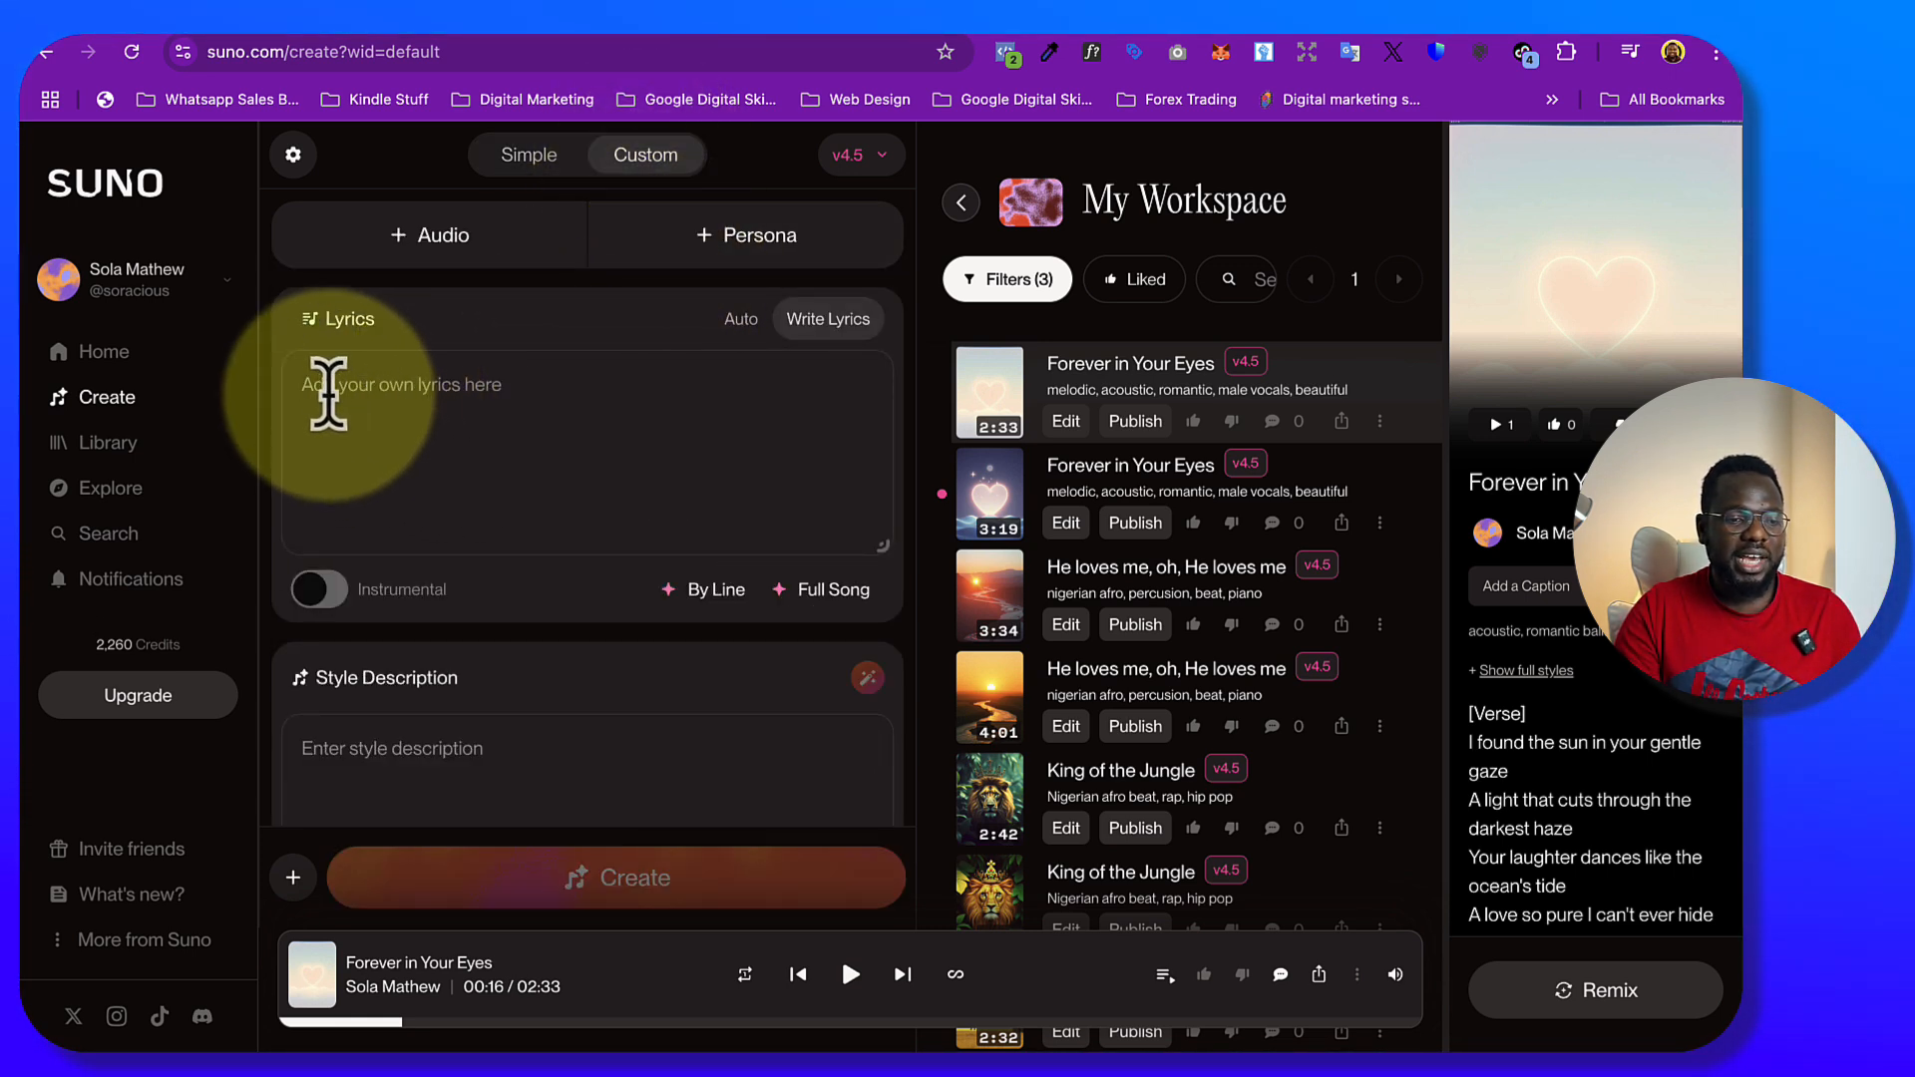
Switch to ChatGPT and copy the improved "He Loves Me" lyrics, covering both verses and the chorus without the title
key(ctrl+Up)
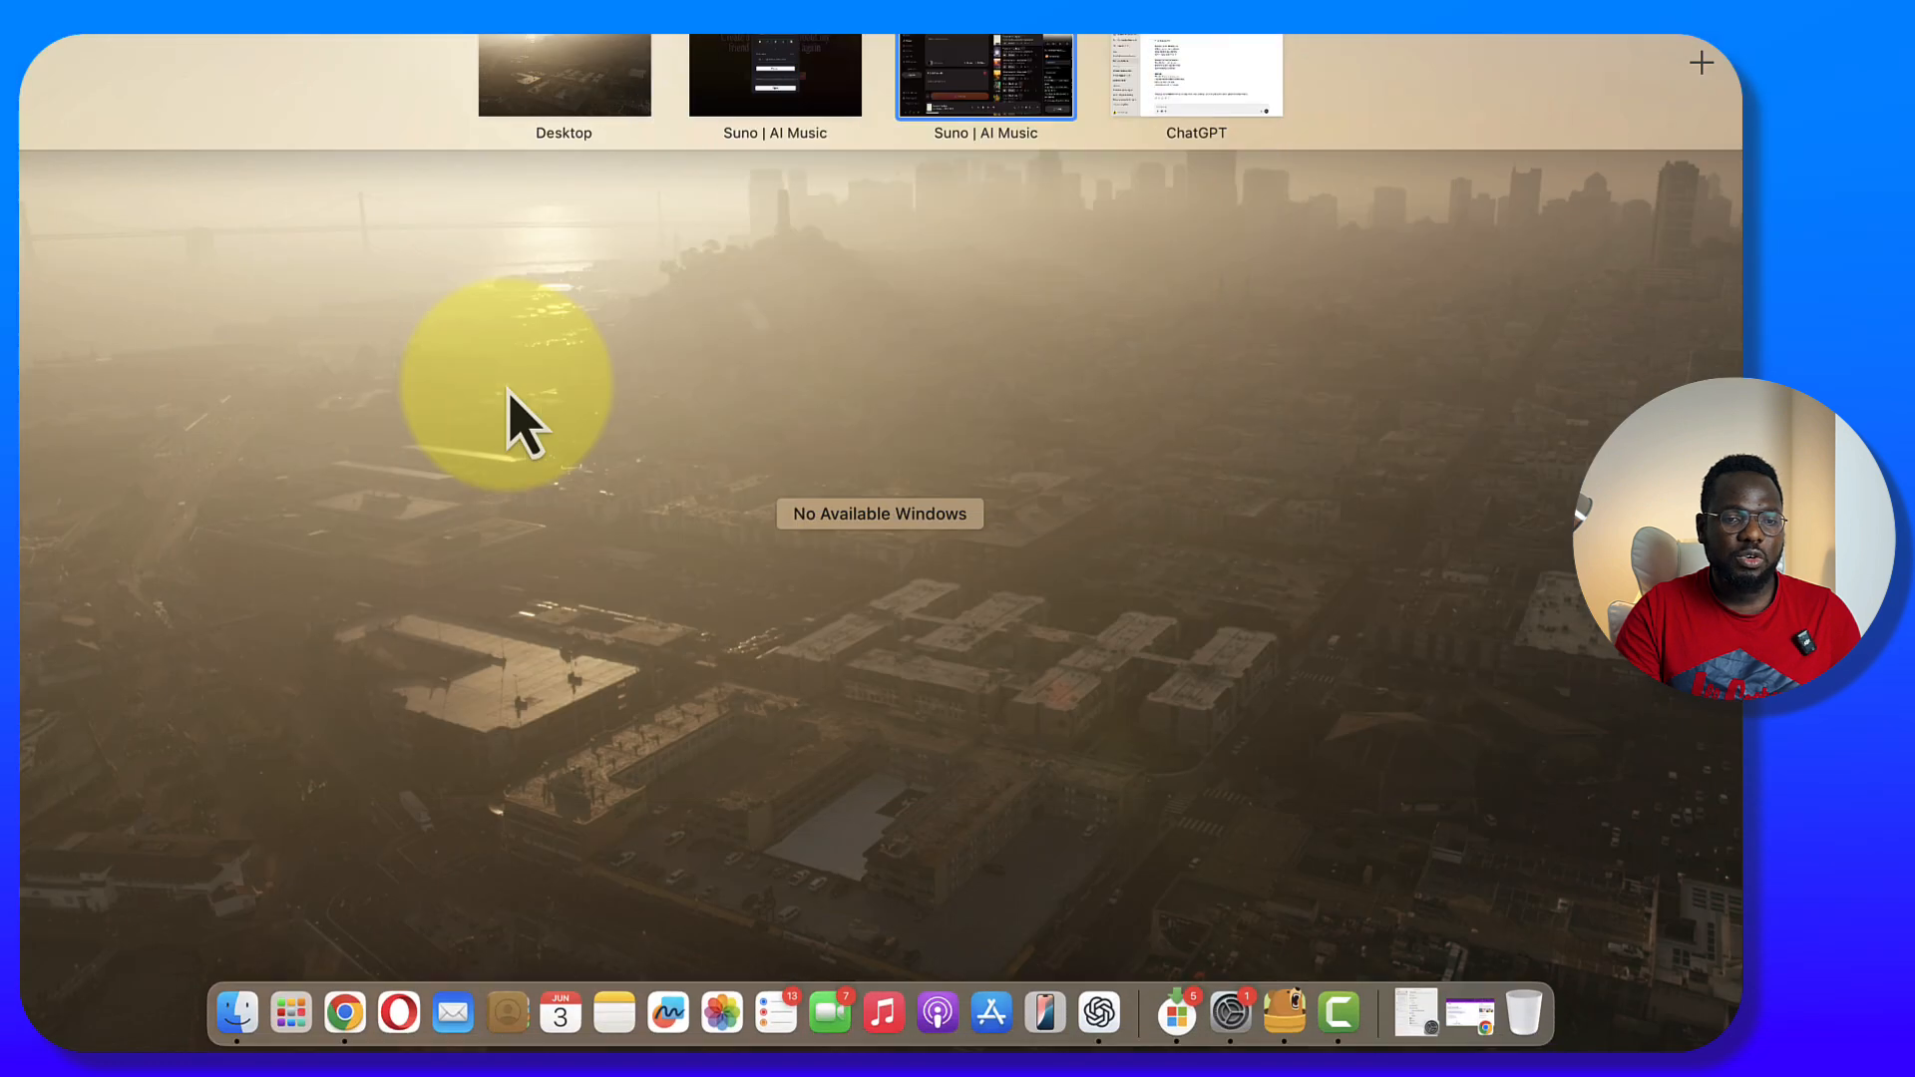
click(1187, 84)
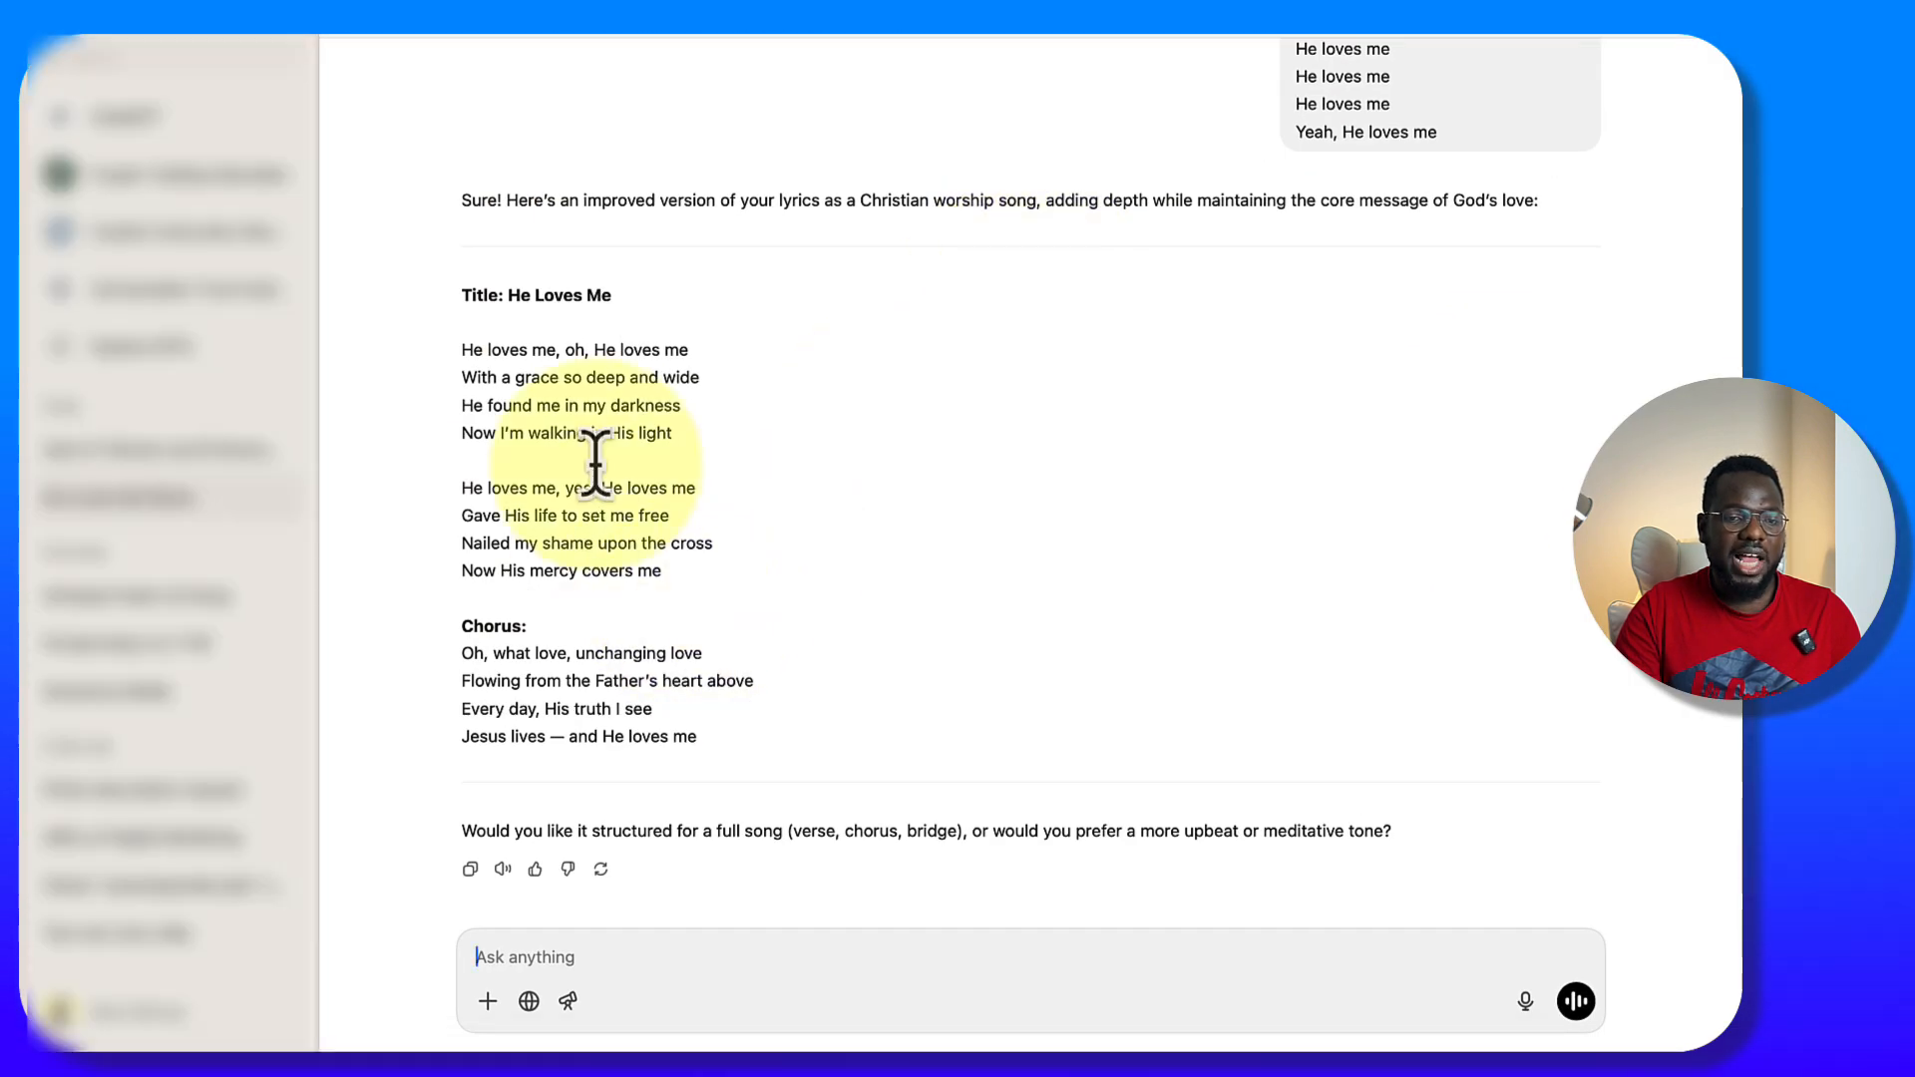
scroll(1495, 110, up, 2)
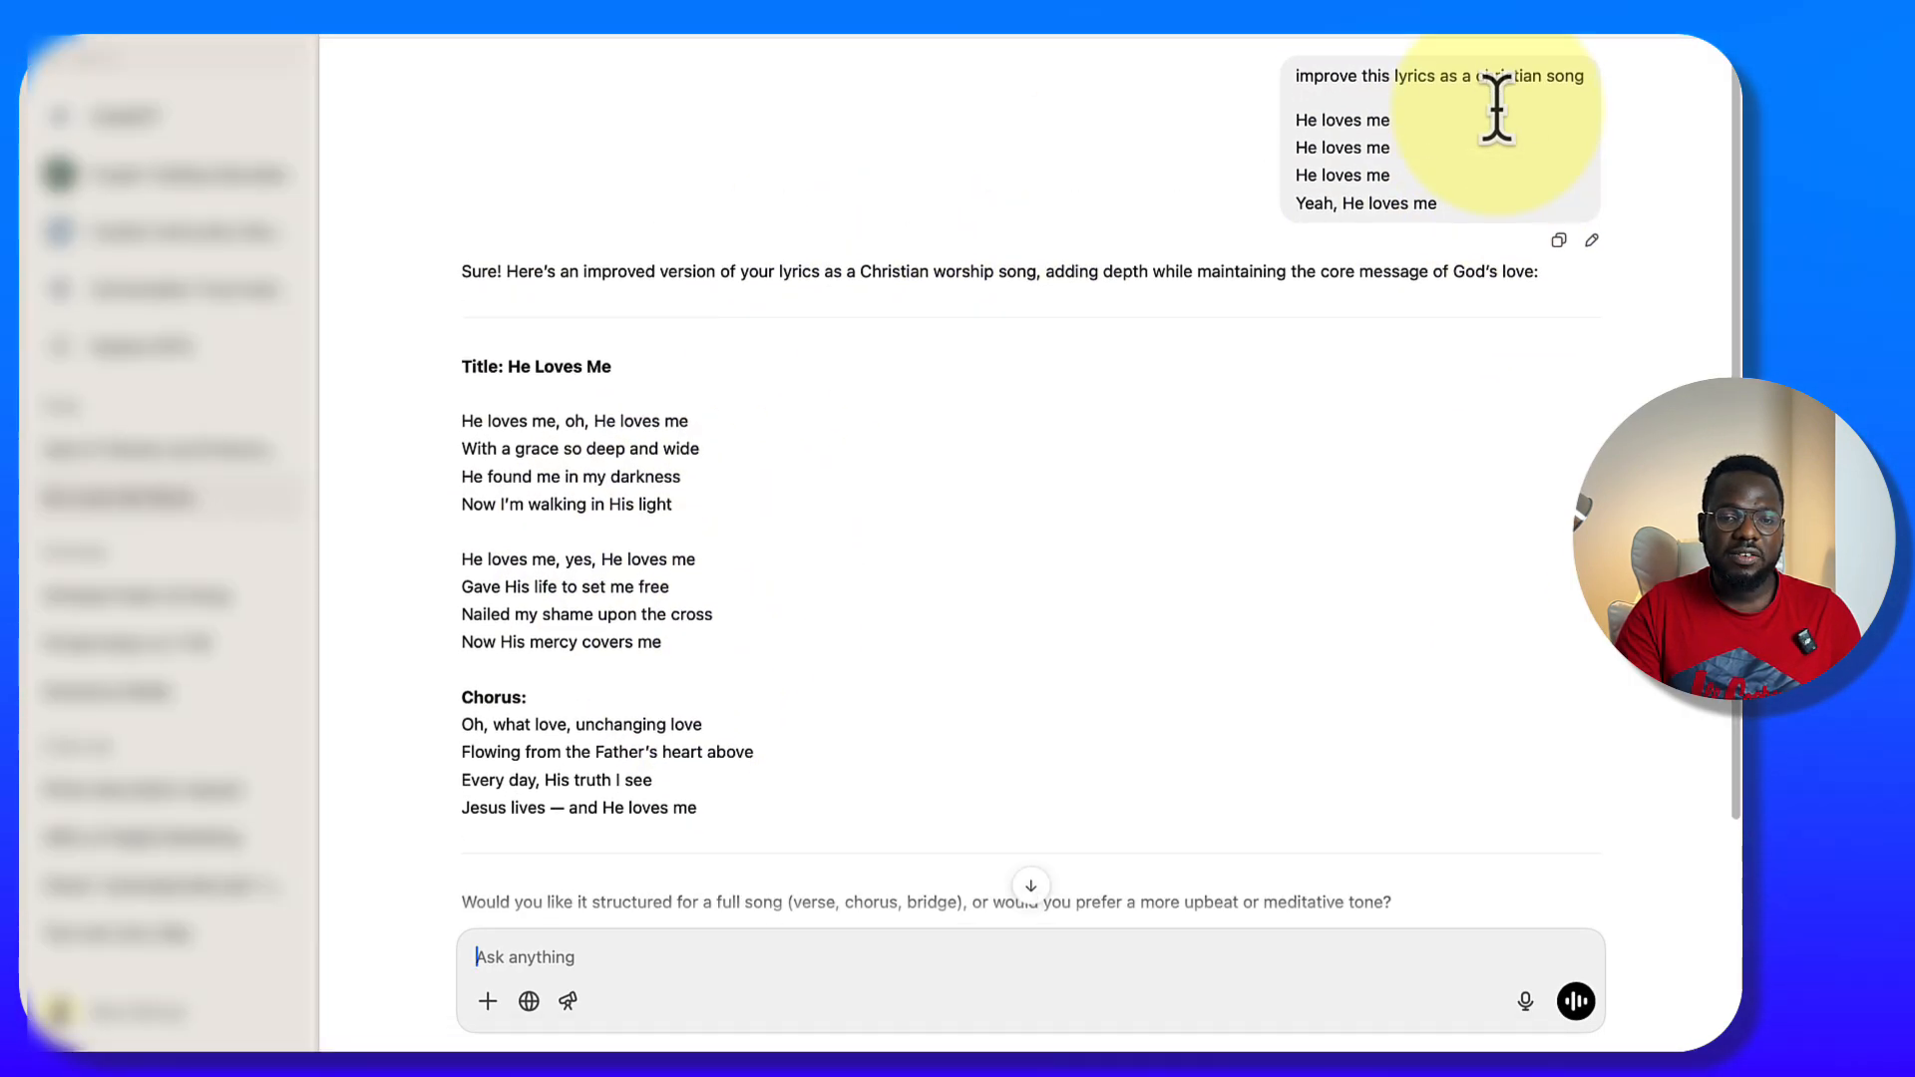
scroll(1276, 299, down, 2)
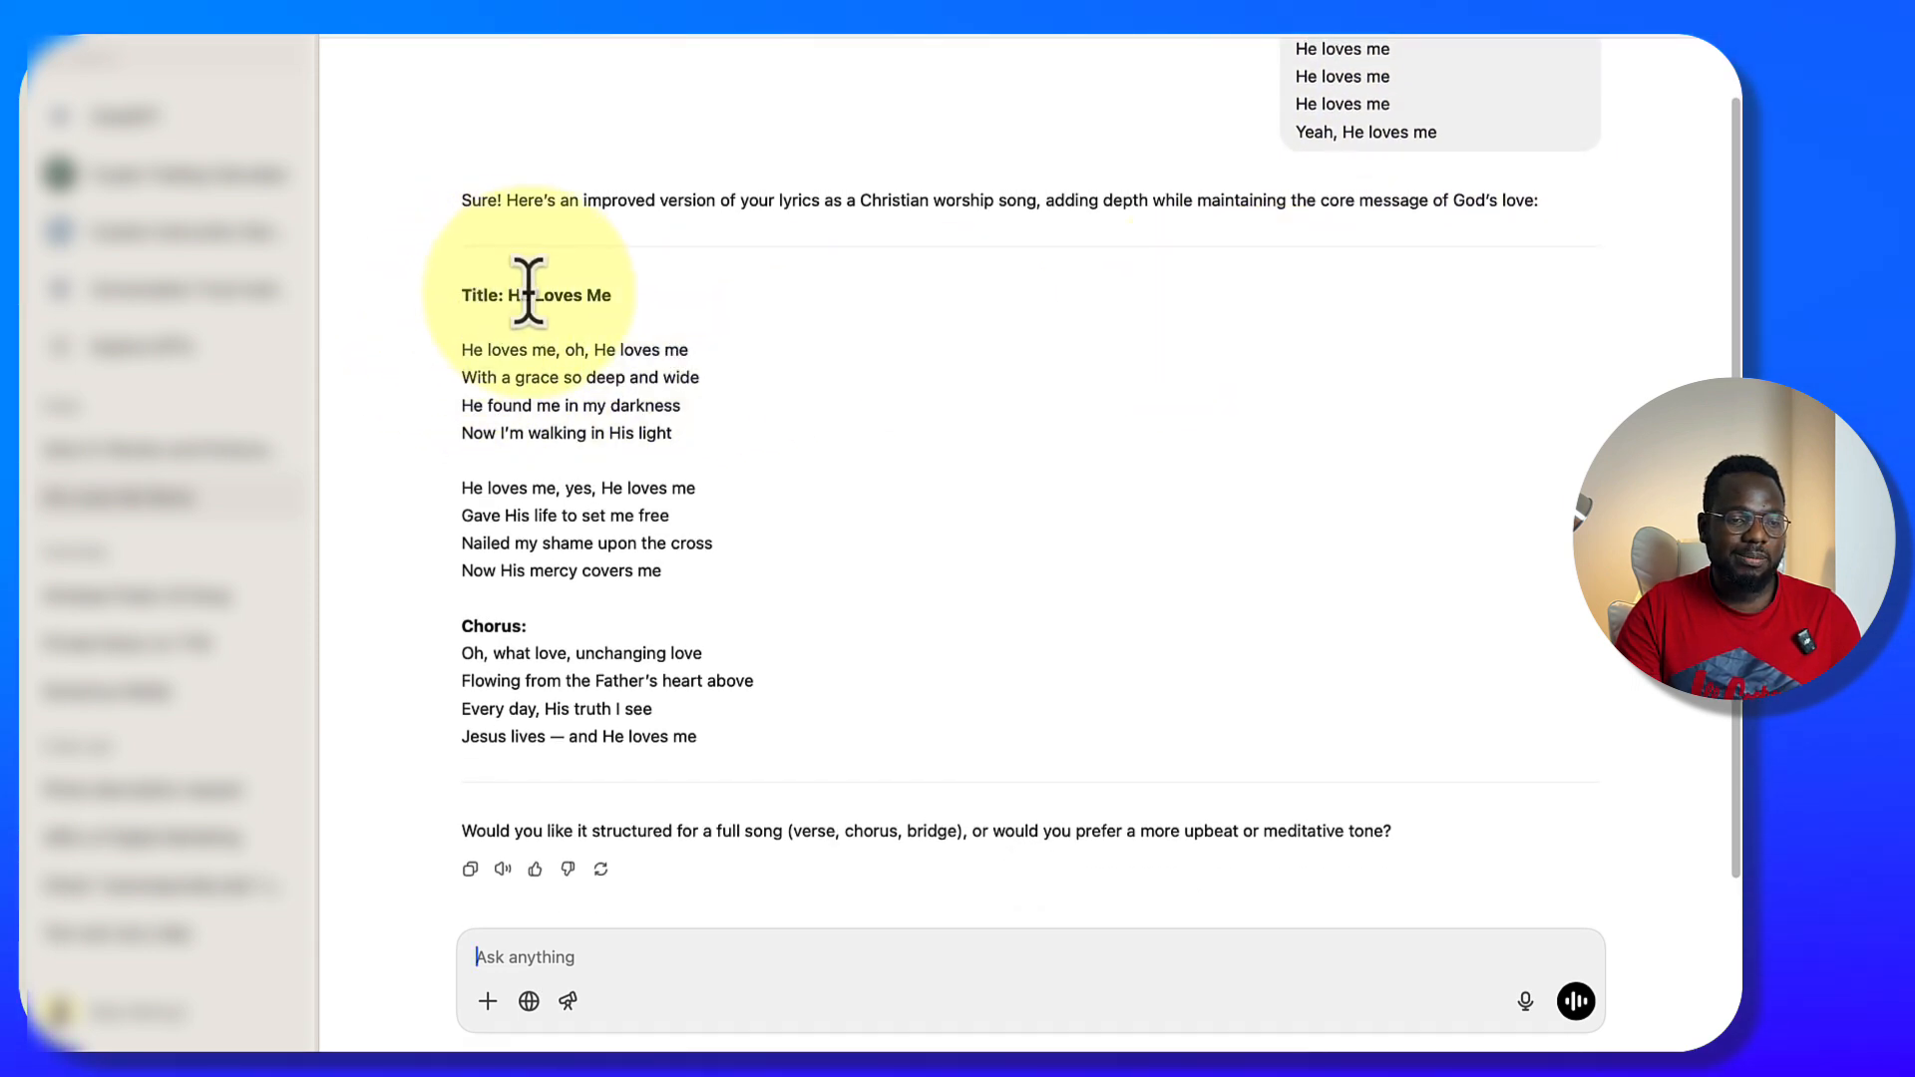
drag(458, 349, 799, 738)
Switch back to Suno and paste the copied Christian song lyrics into the custom song's lyrics
key(ctrl+Up)
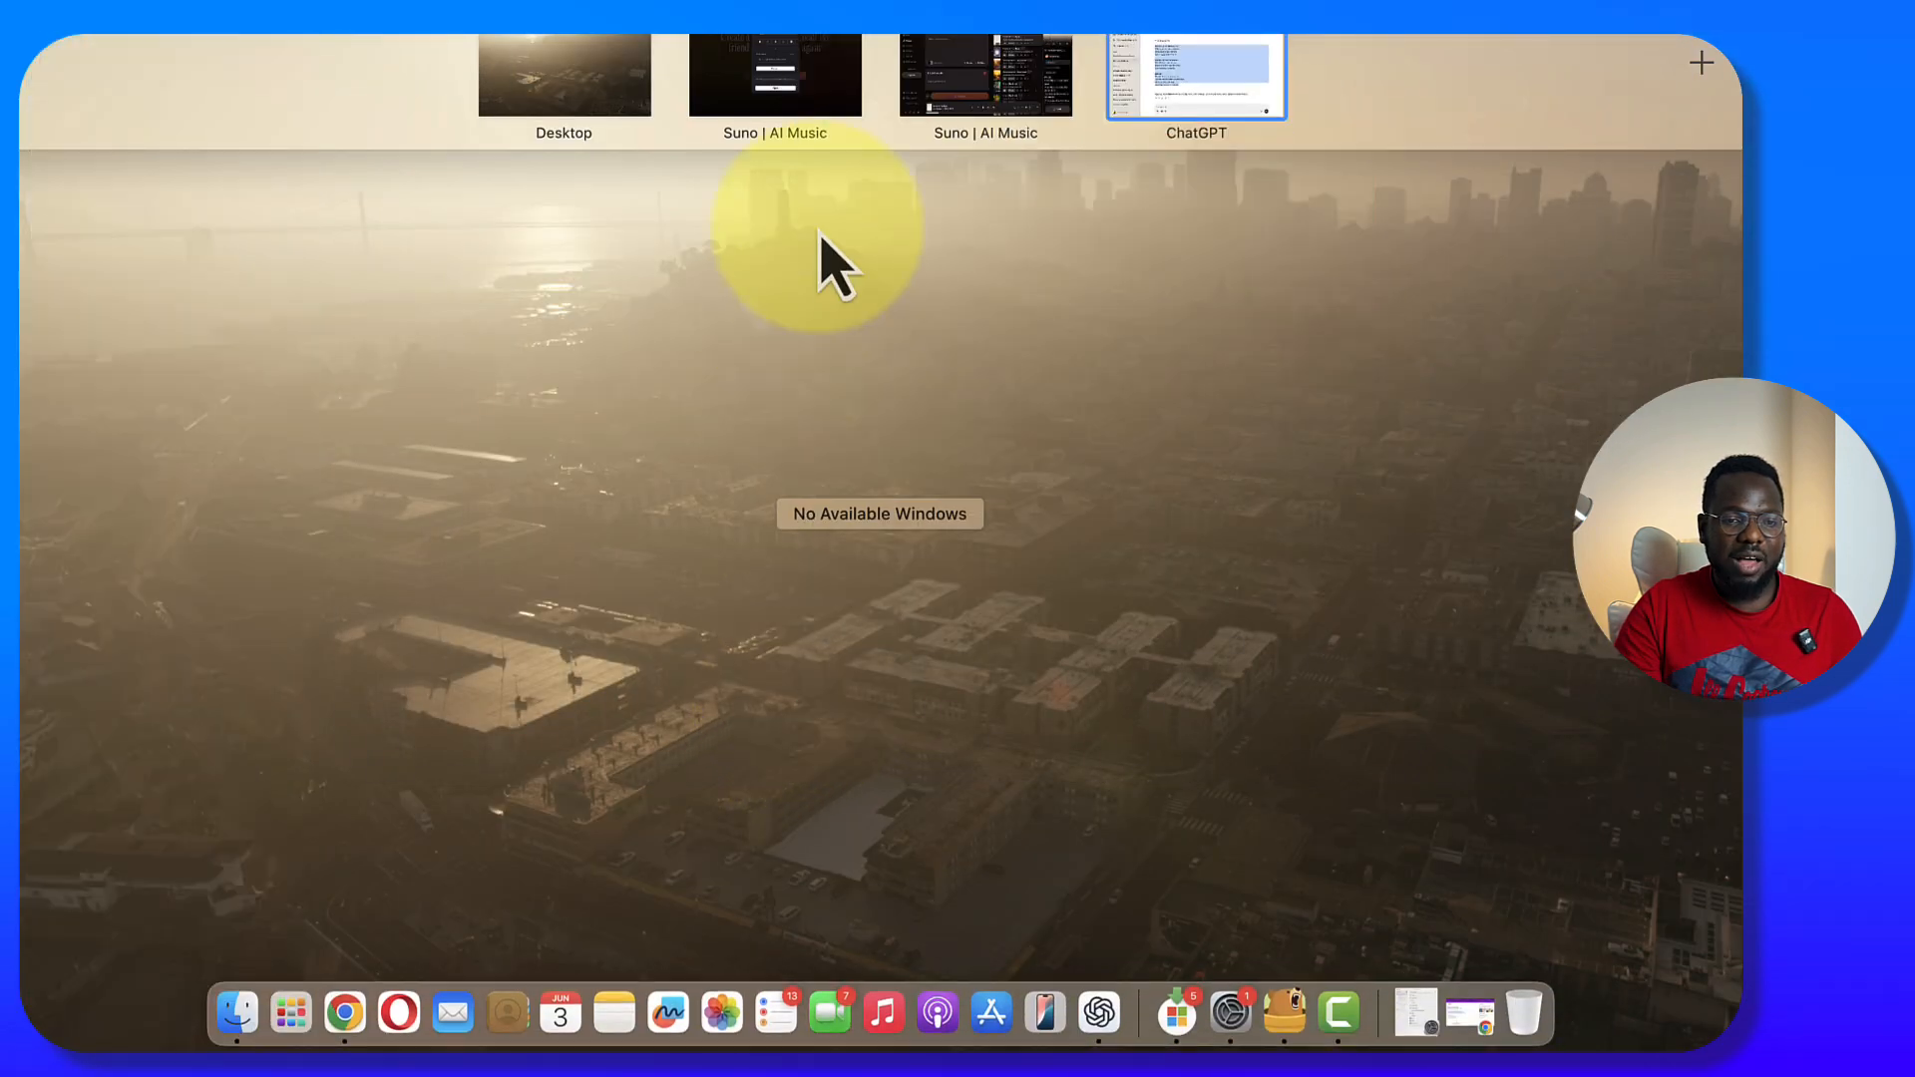
click(1038, 86)
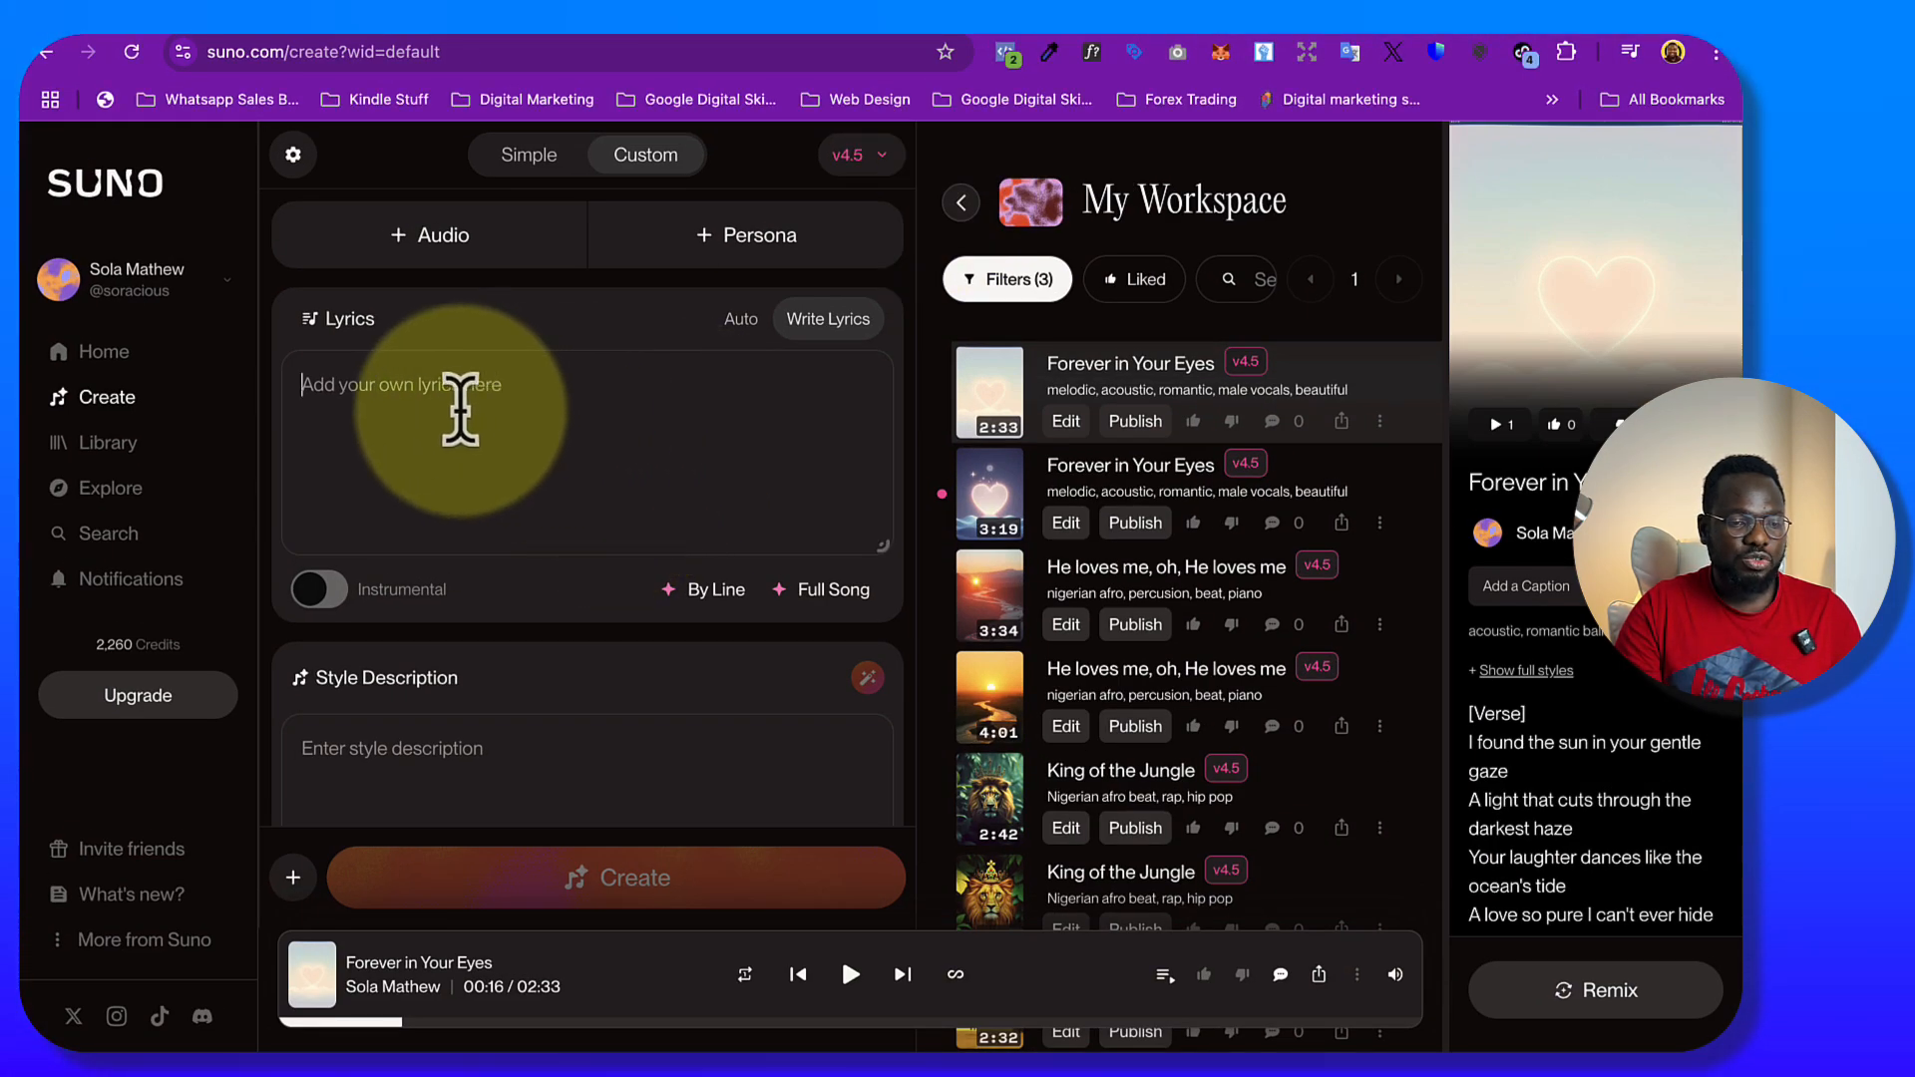
key(super+v)
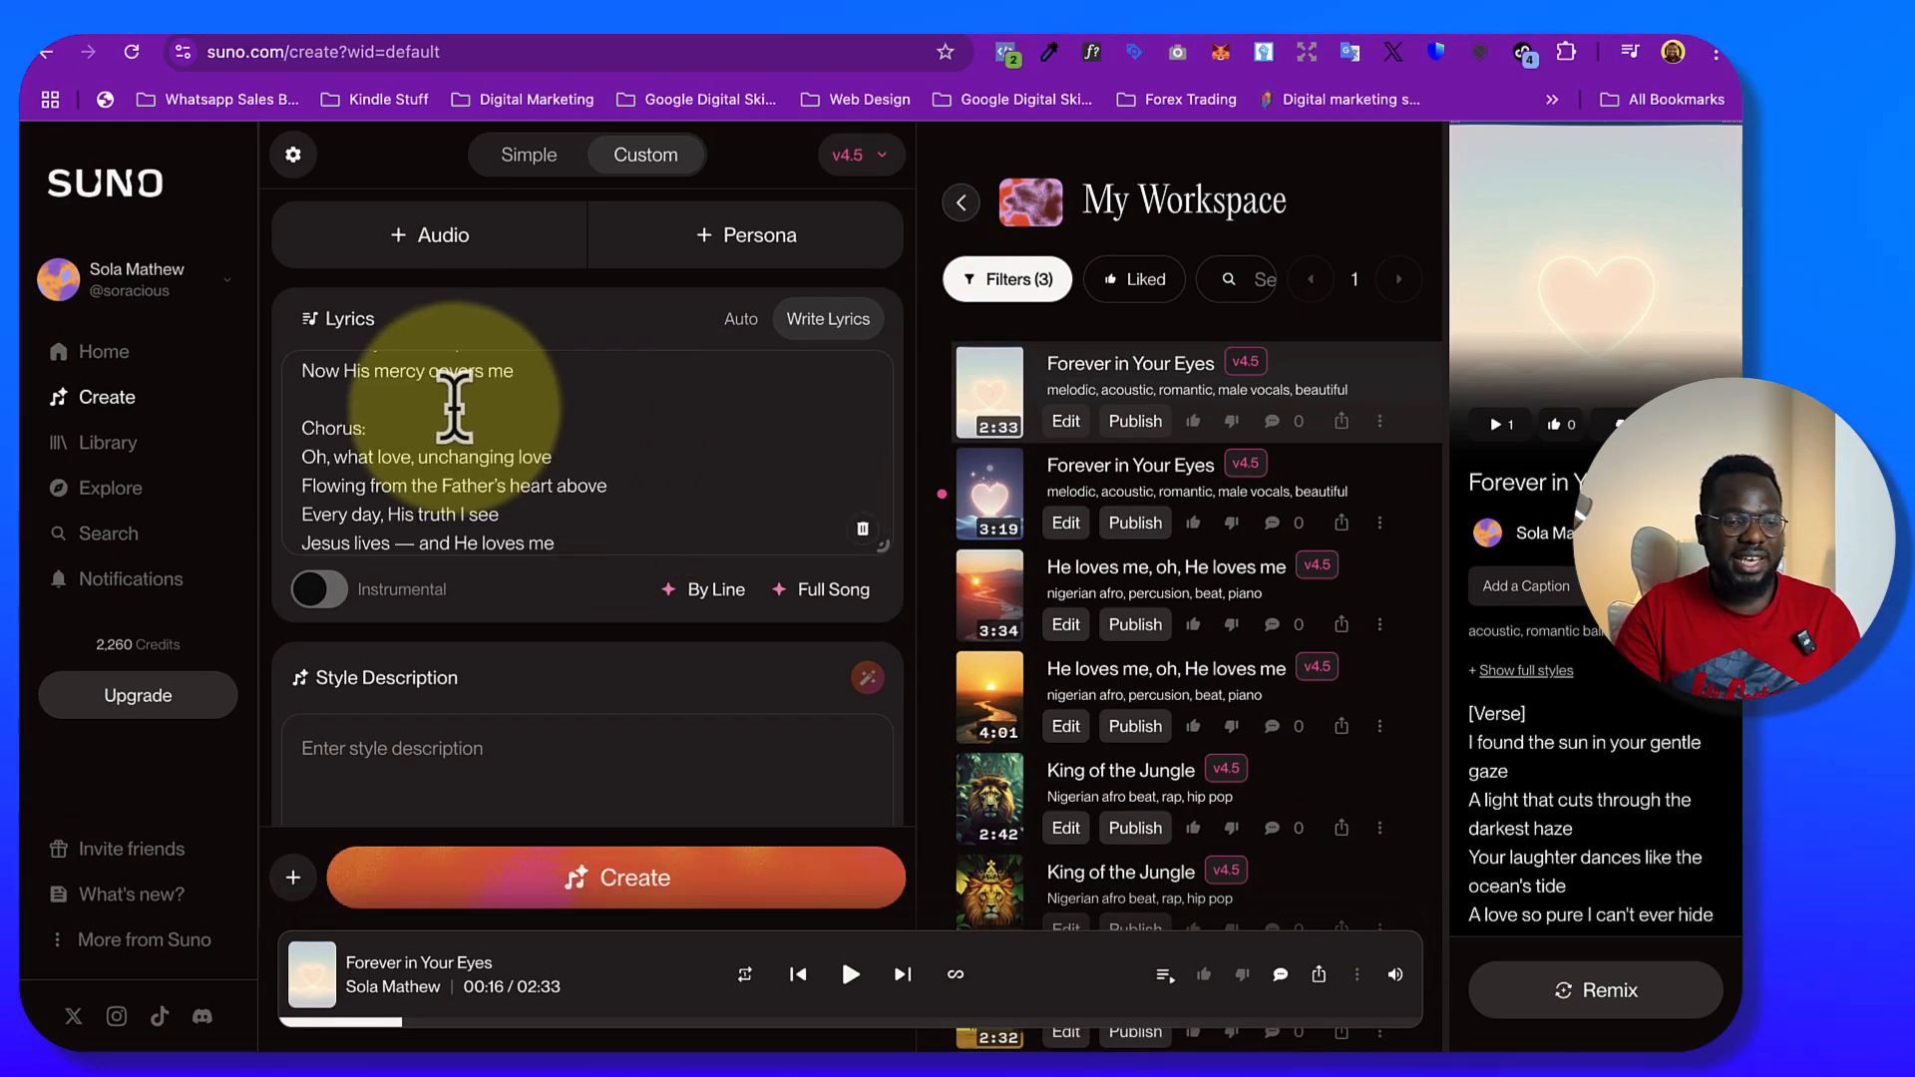
scroll(732, 377, up, 4)
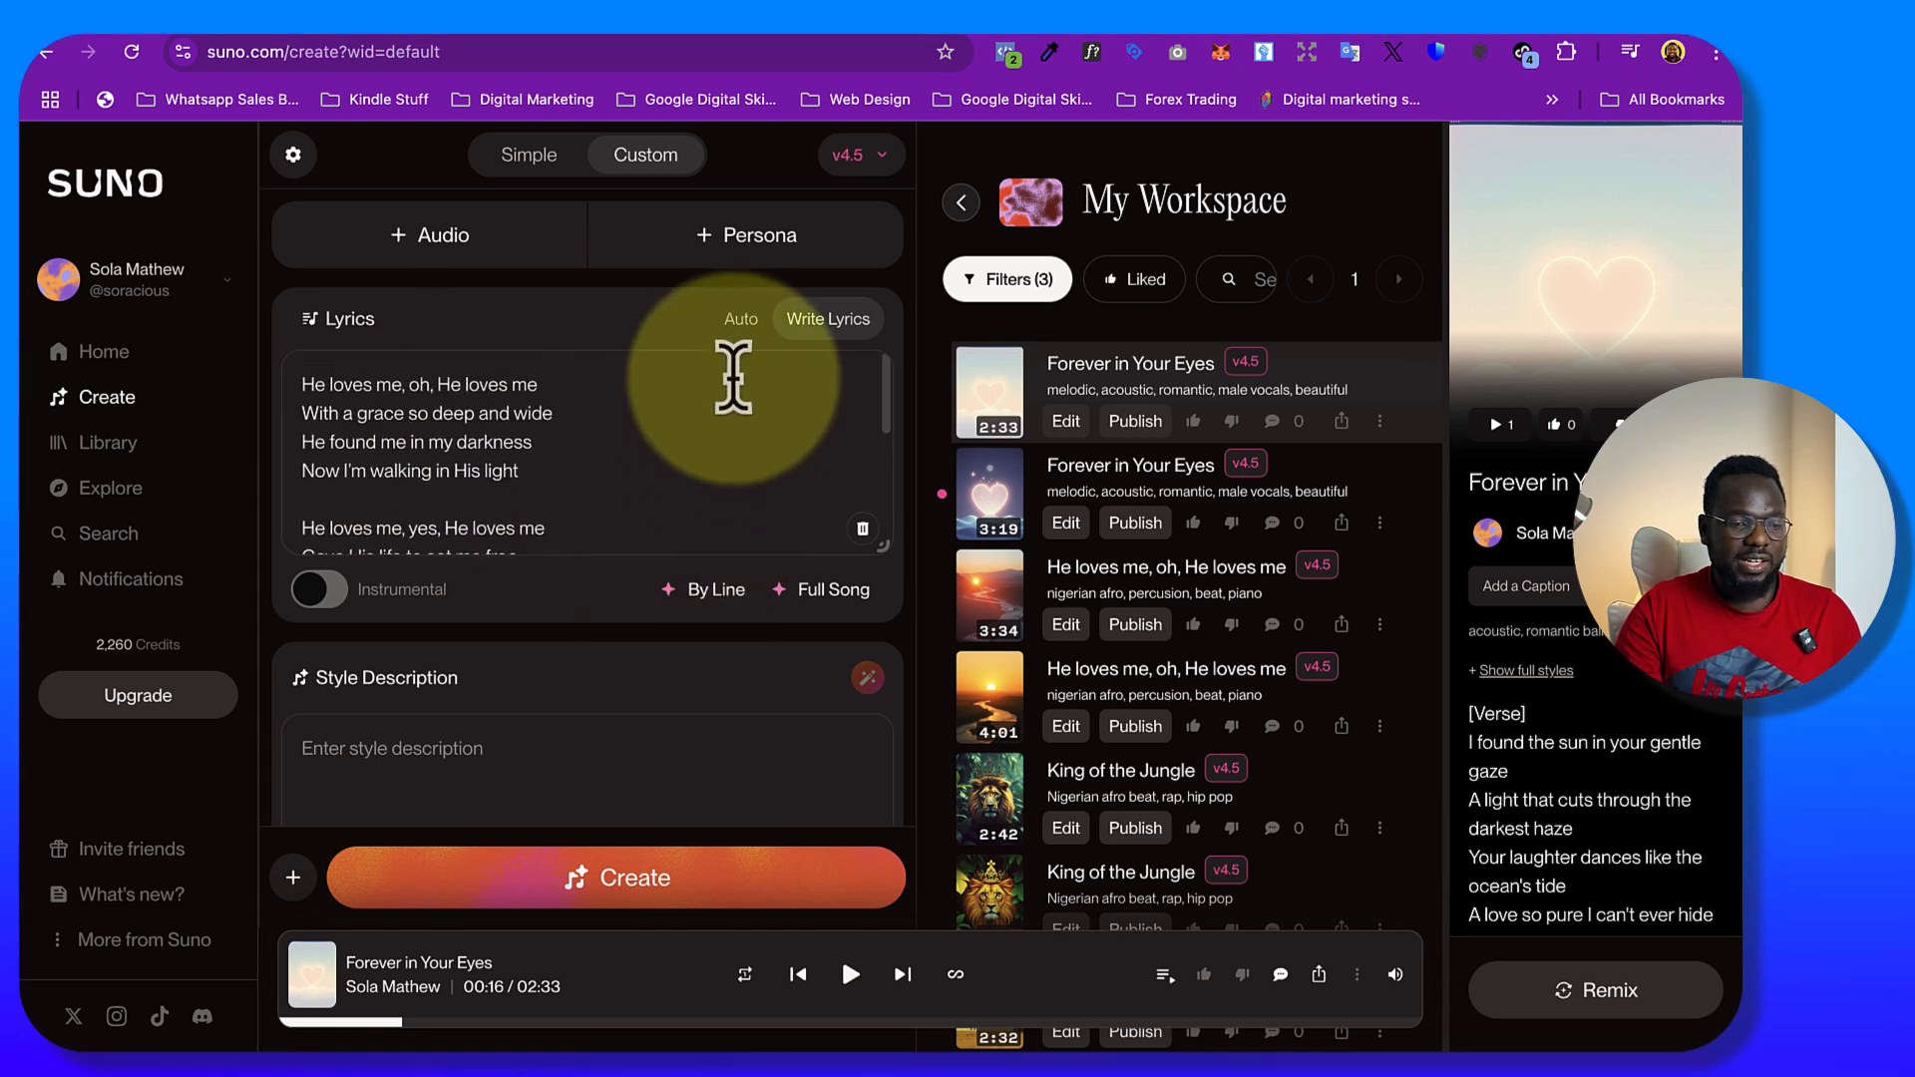
scroll(399, 718, down, 2)
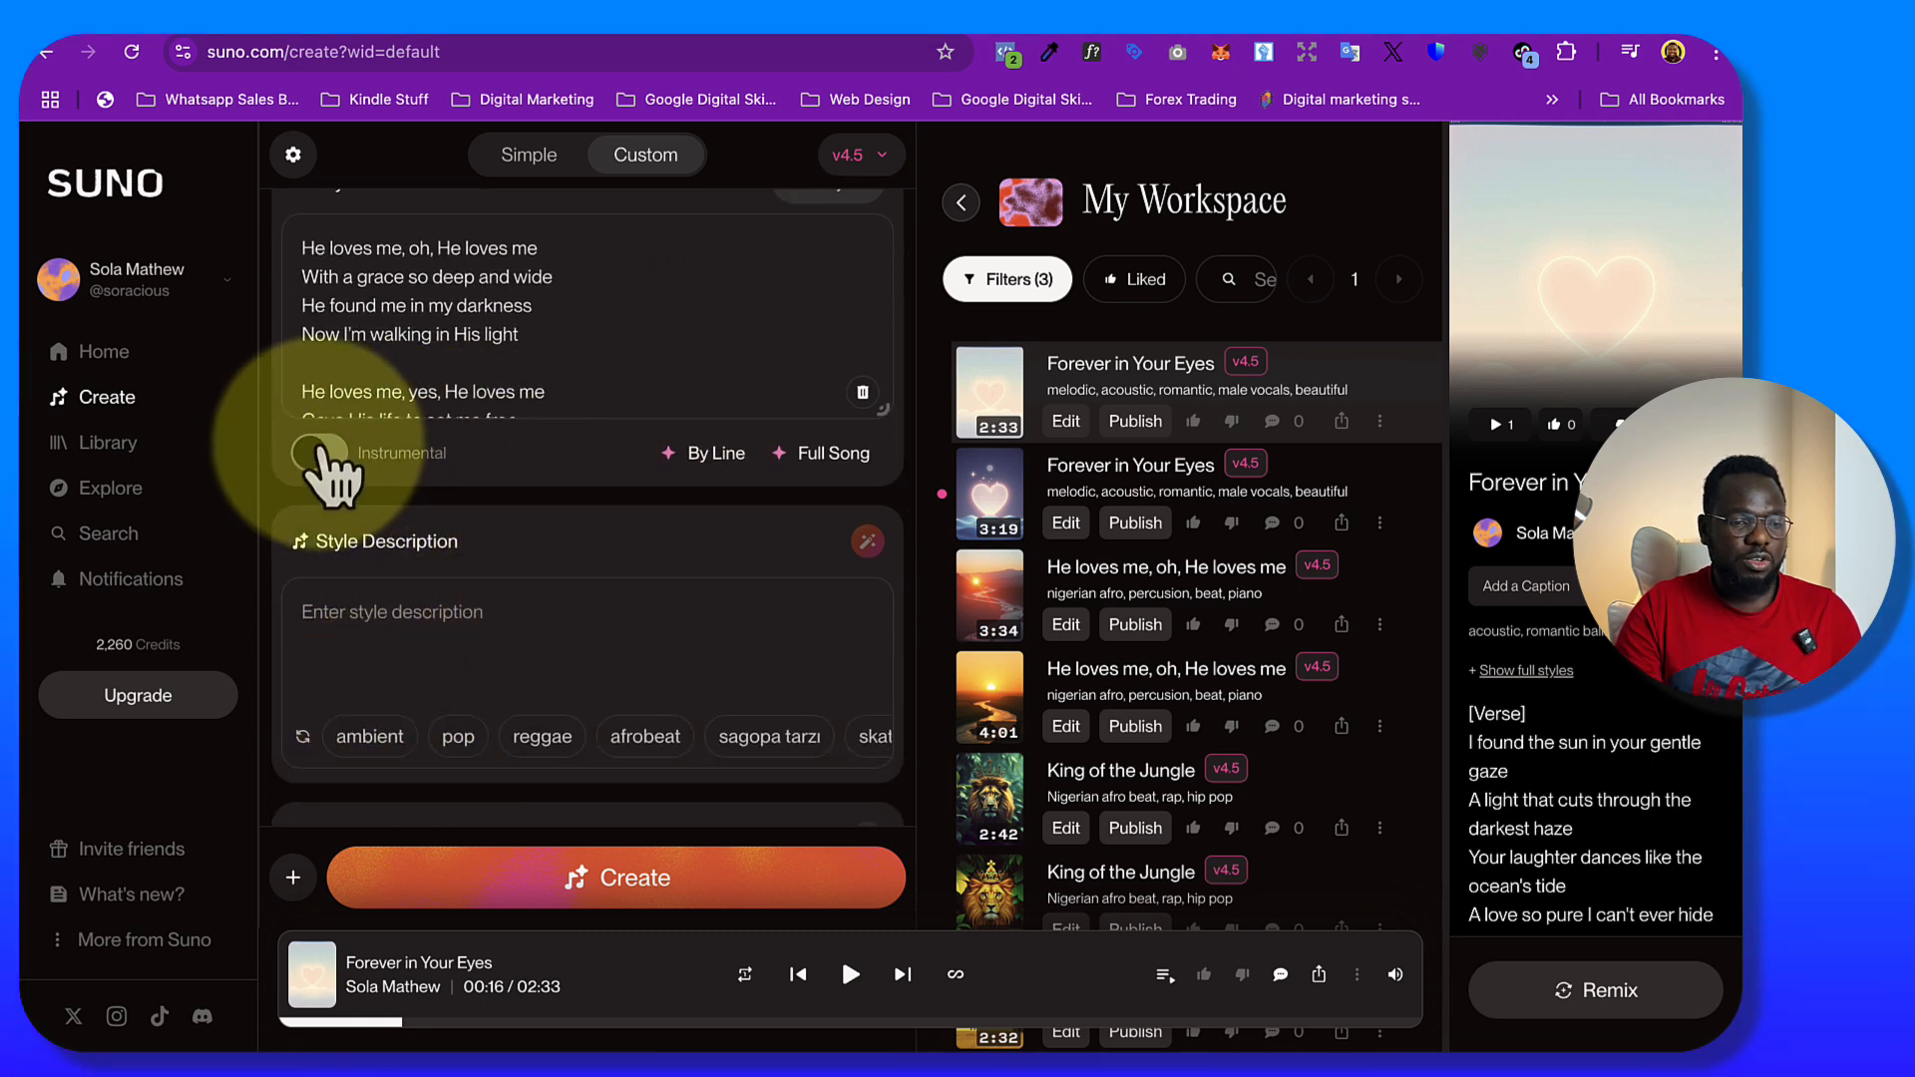
click(311, 471)
scroll(364, 314, up, 2)
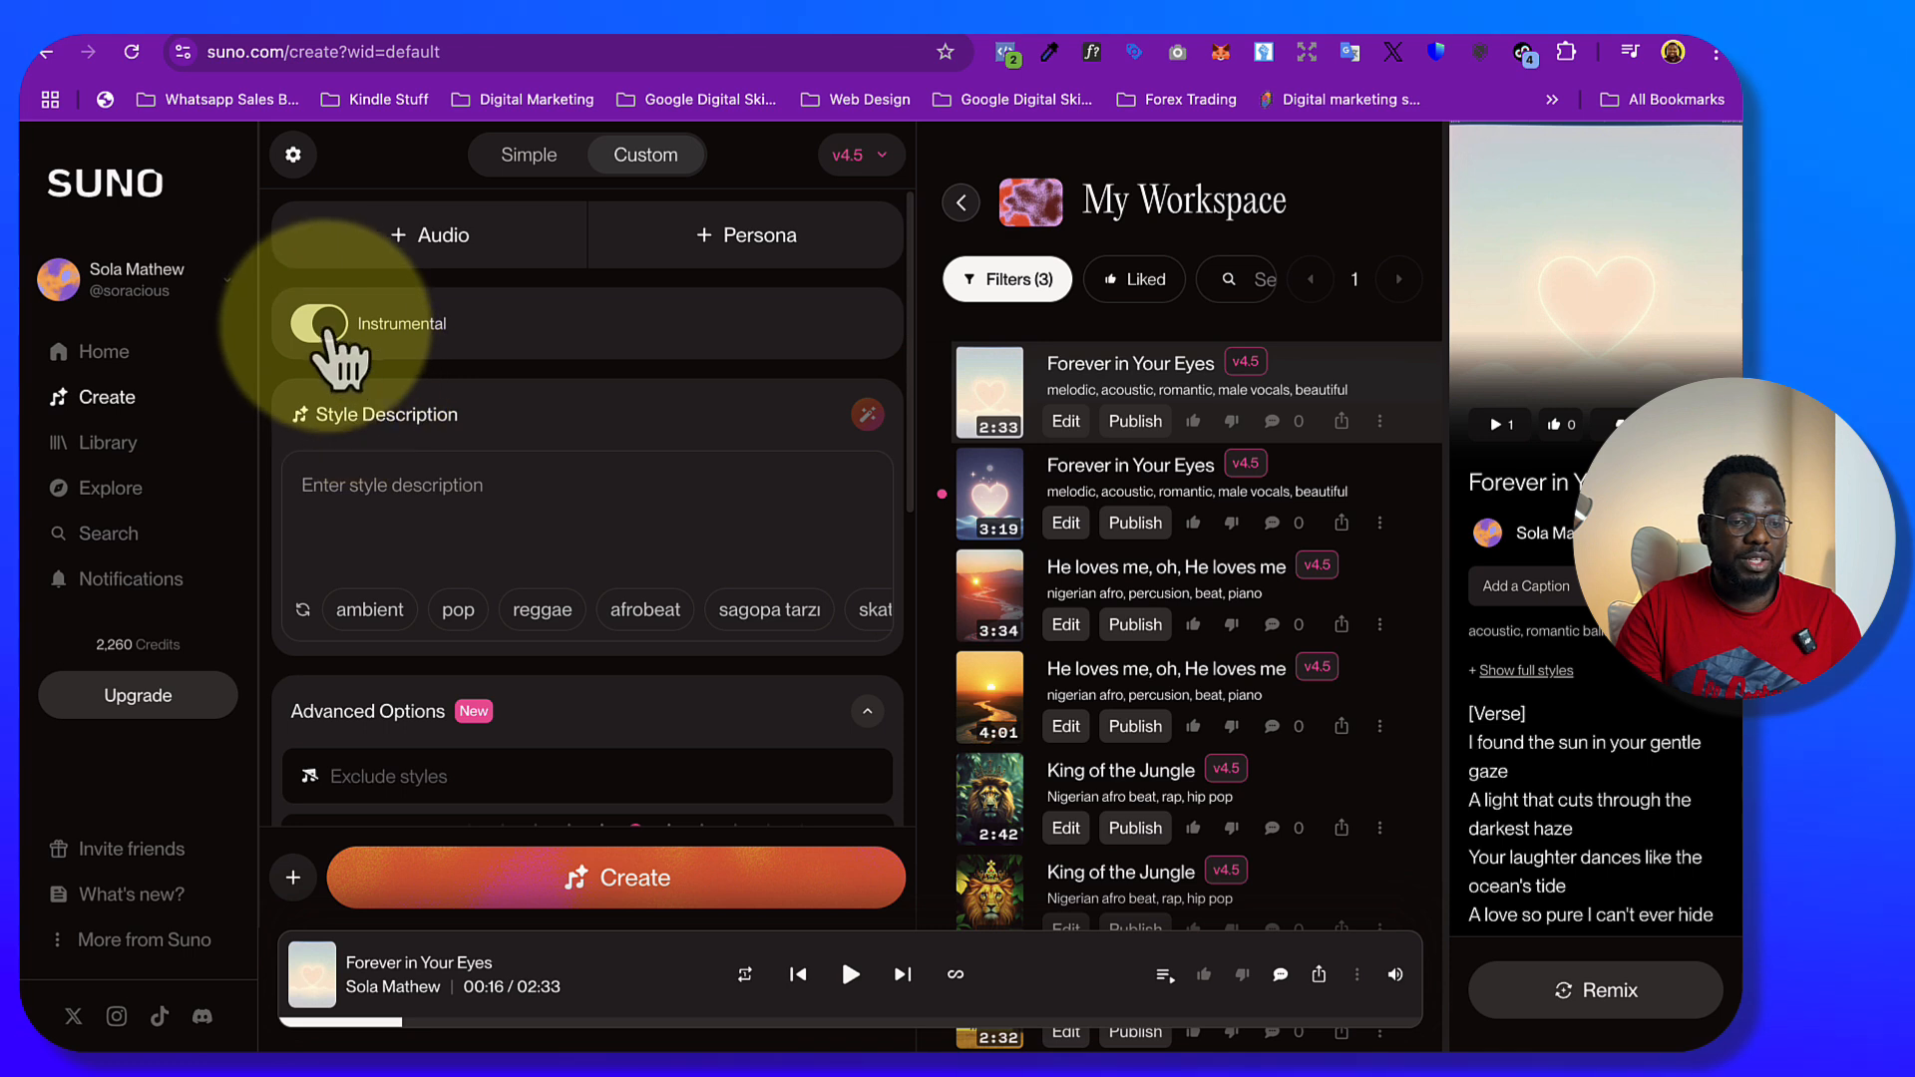
click(337, 322)
scroll(542, 424, down, 4)
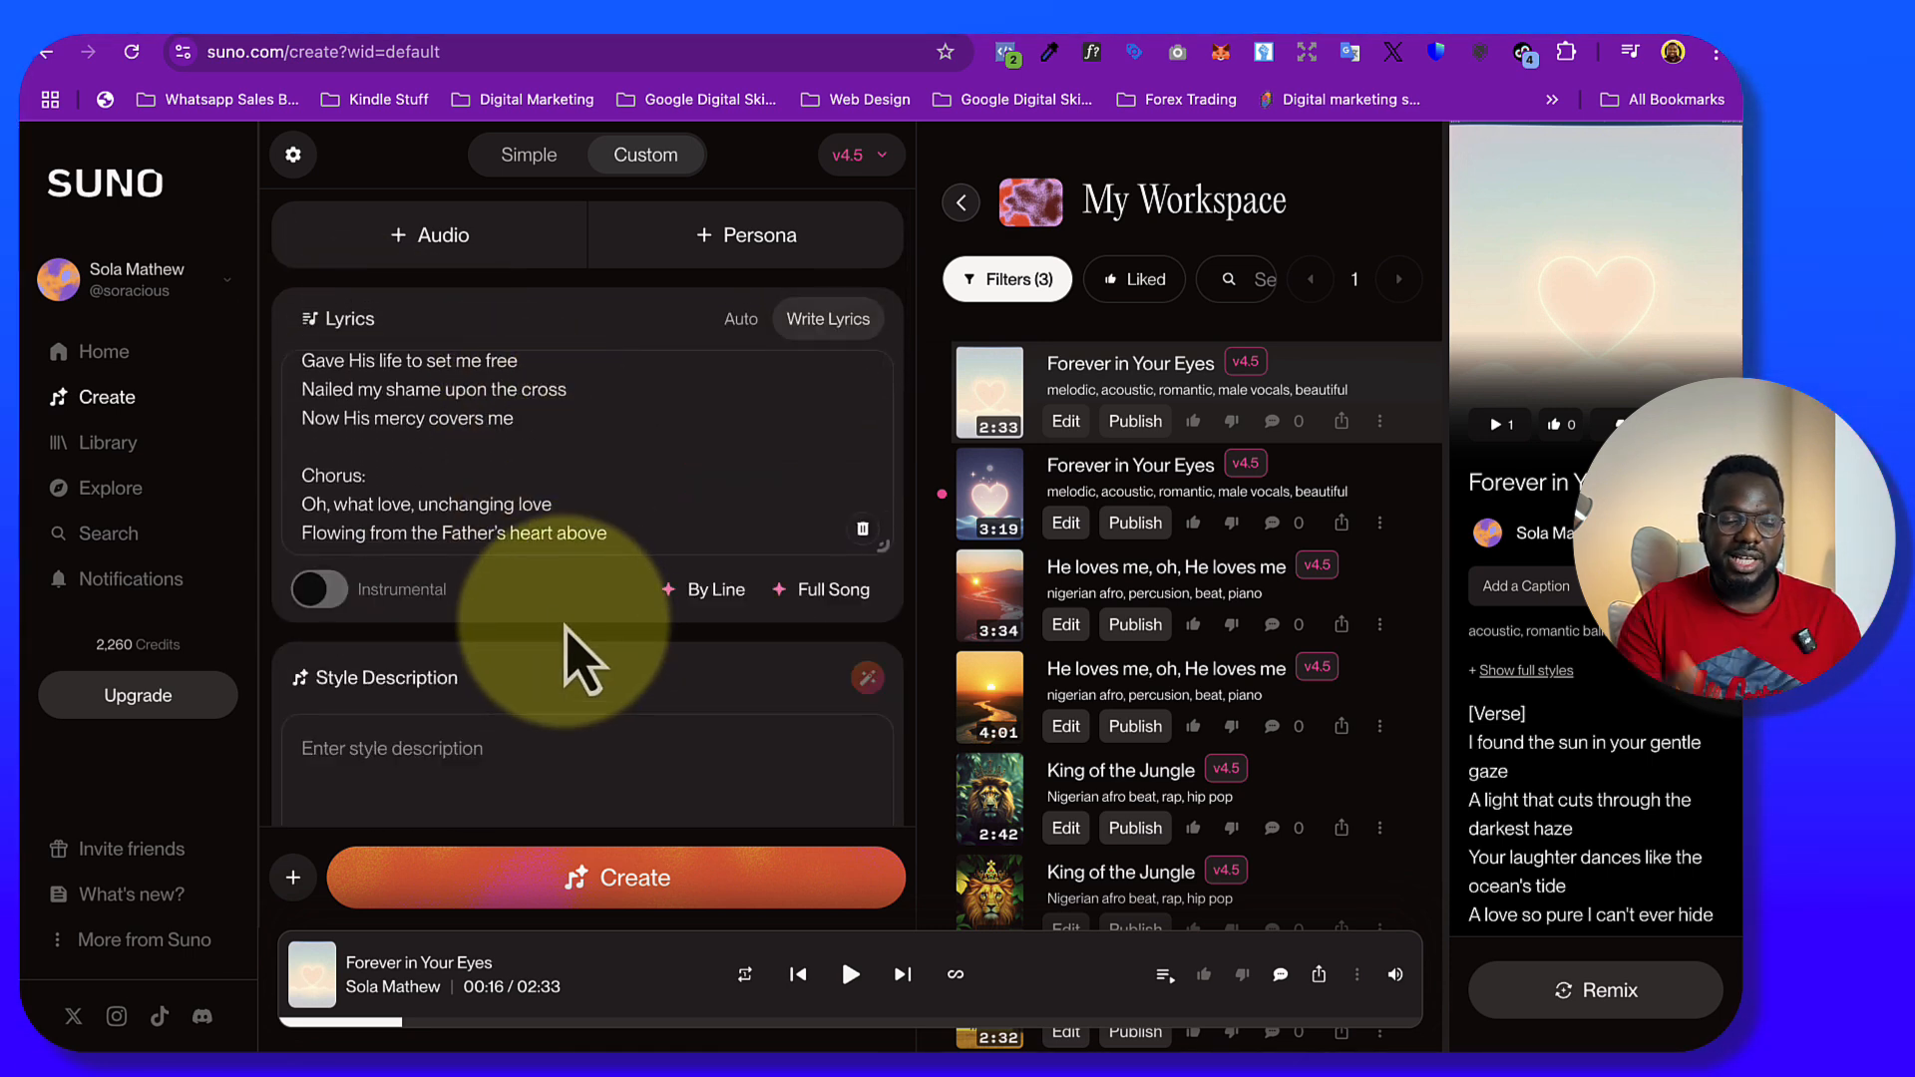
Set the custom song's style description to "afro beat, percussion, classical, gospel", correcting the misspelled "classical"
scroll(583, 658, down, 3)
click(471, 555)
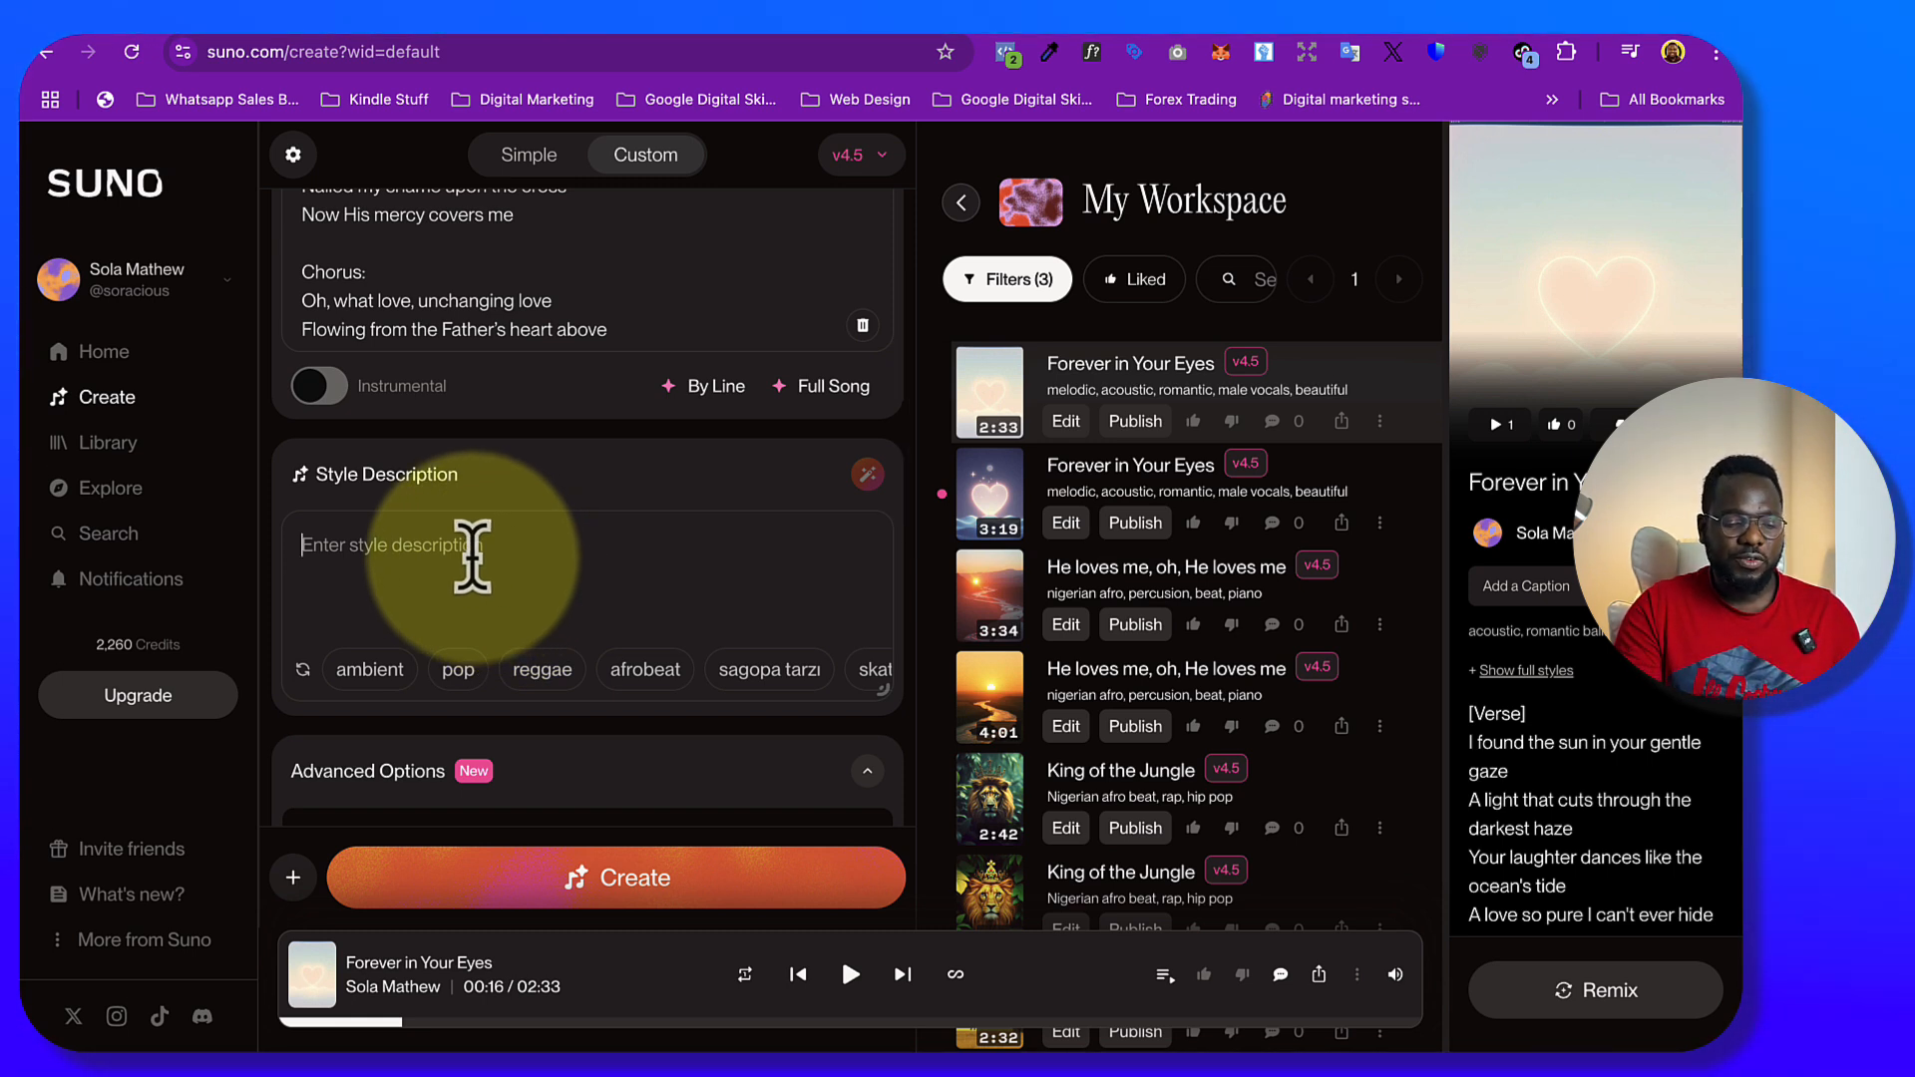
text(afr)
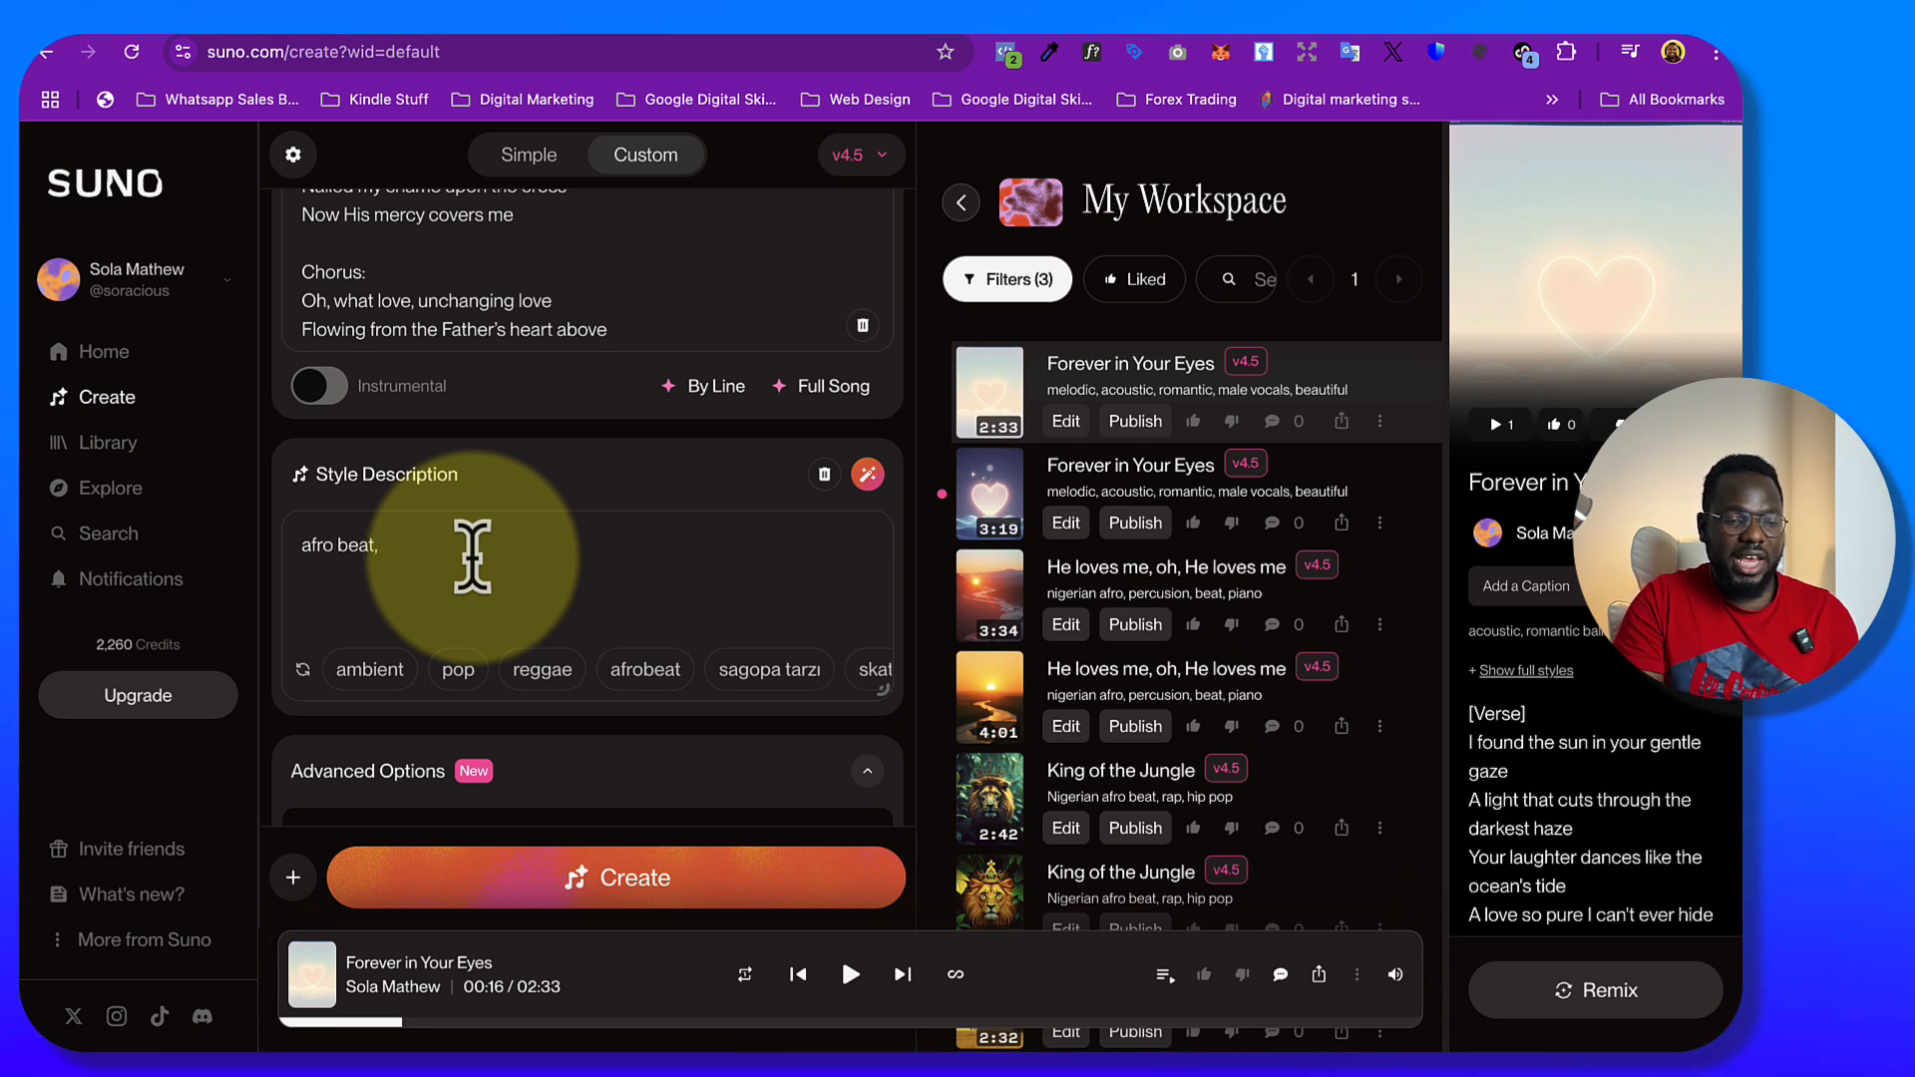
text(o beat,)
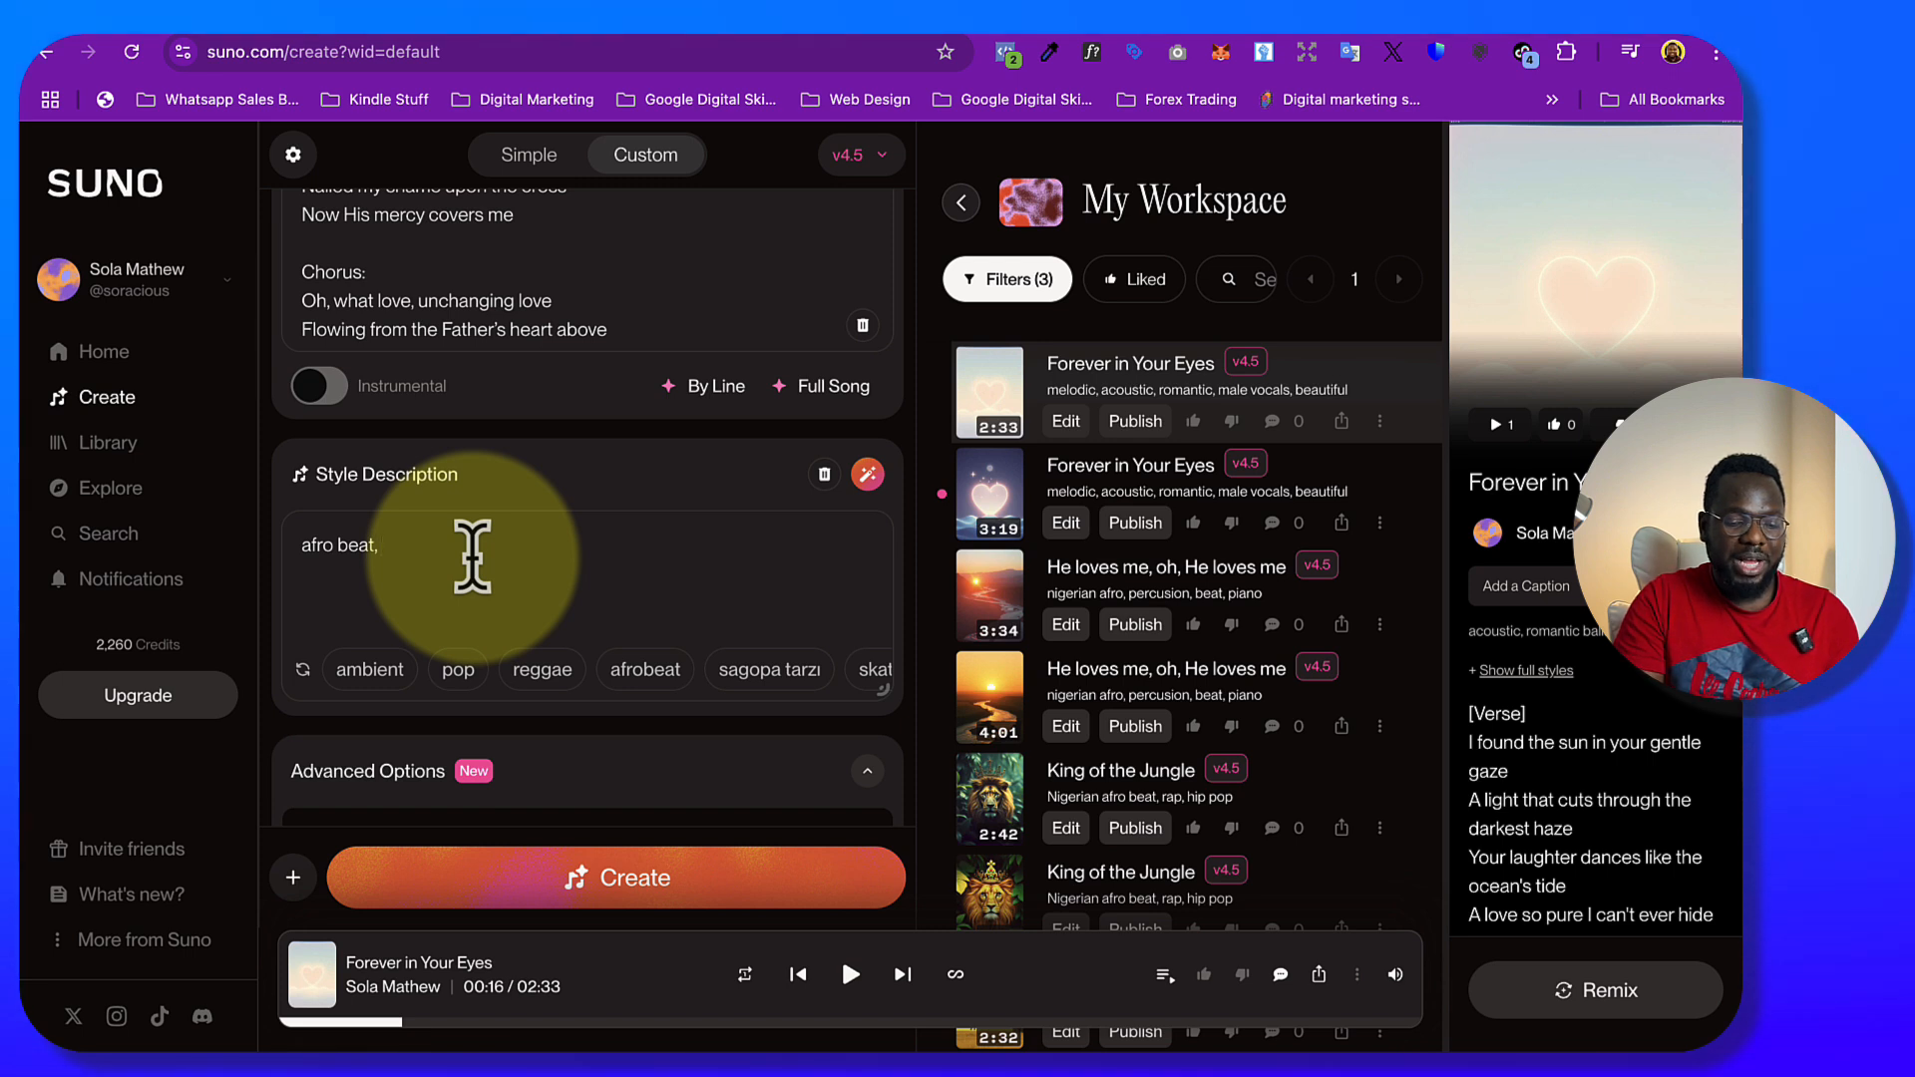
text( percusu)
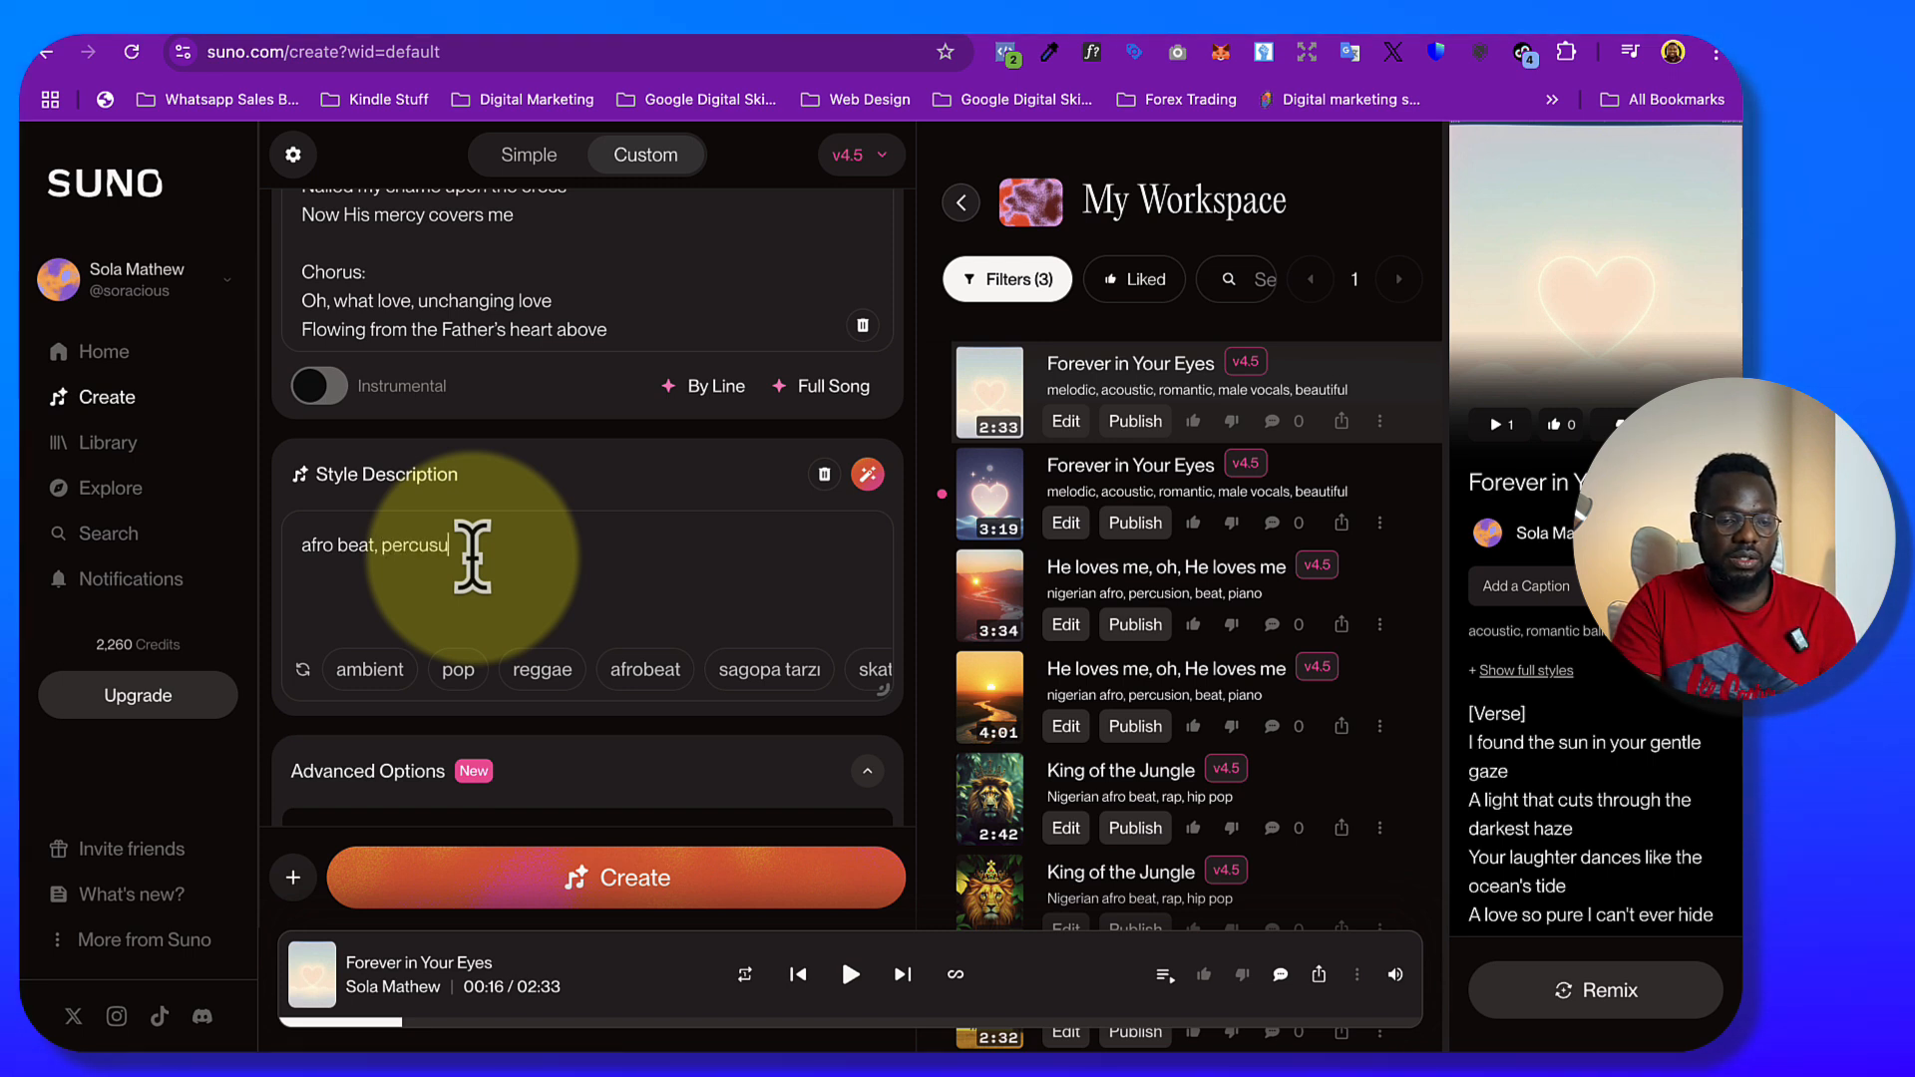
key(BackSpace)
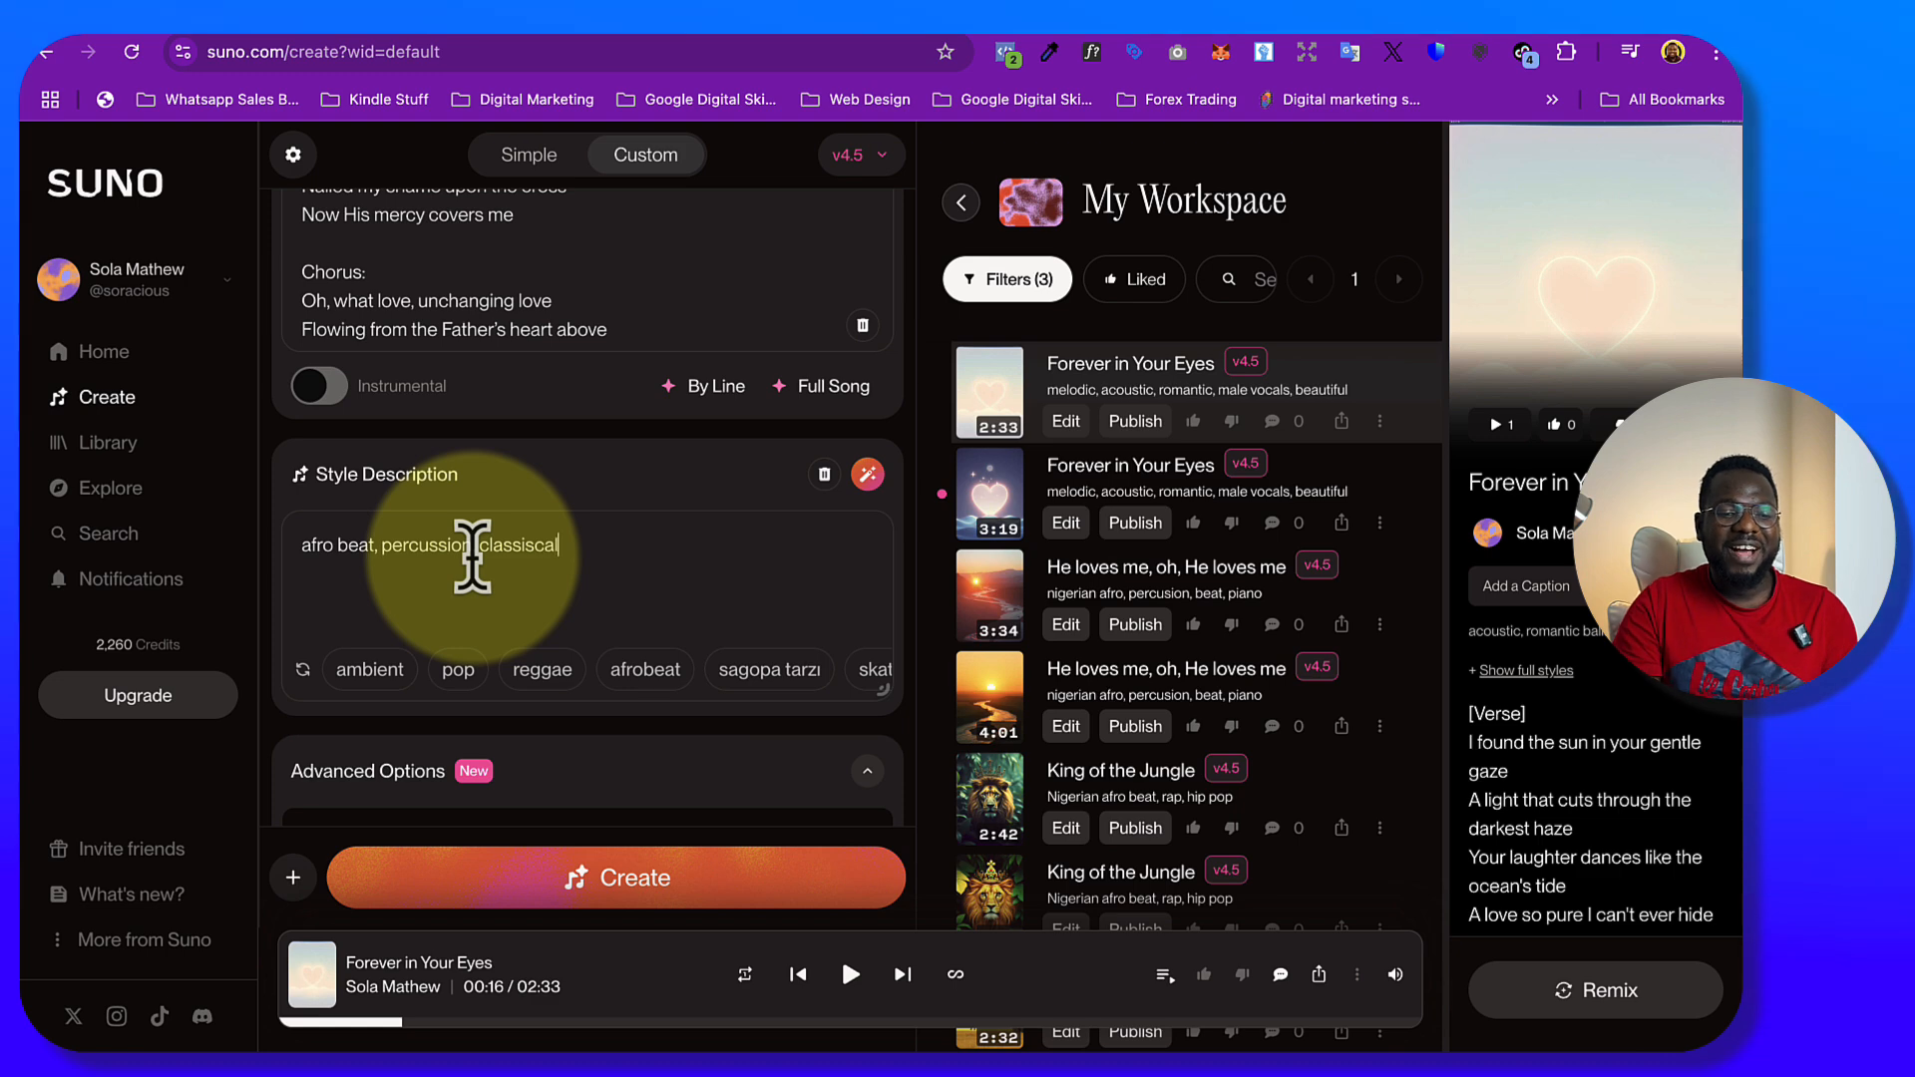
right_click(519, 546)
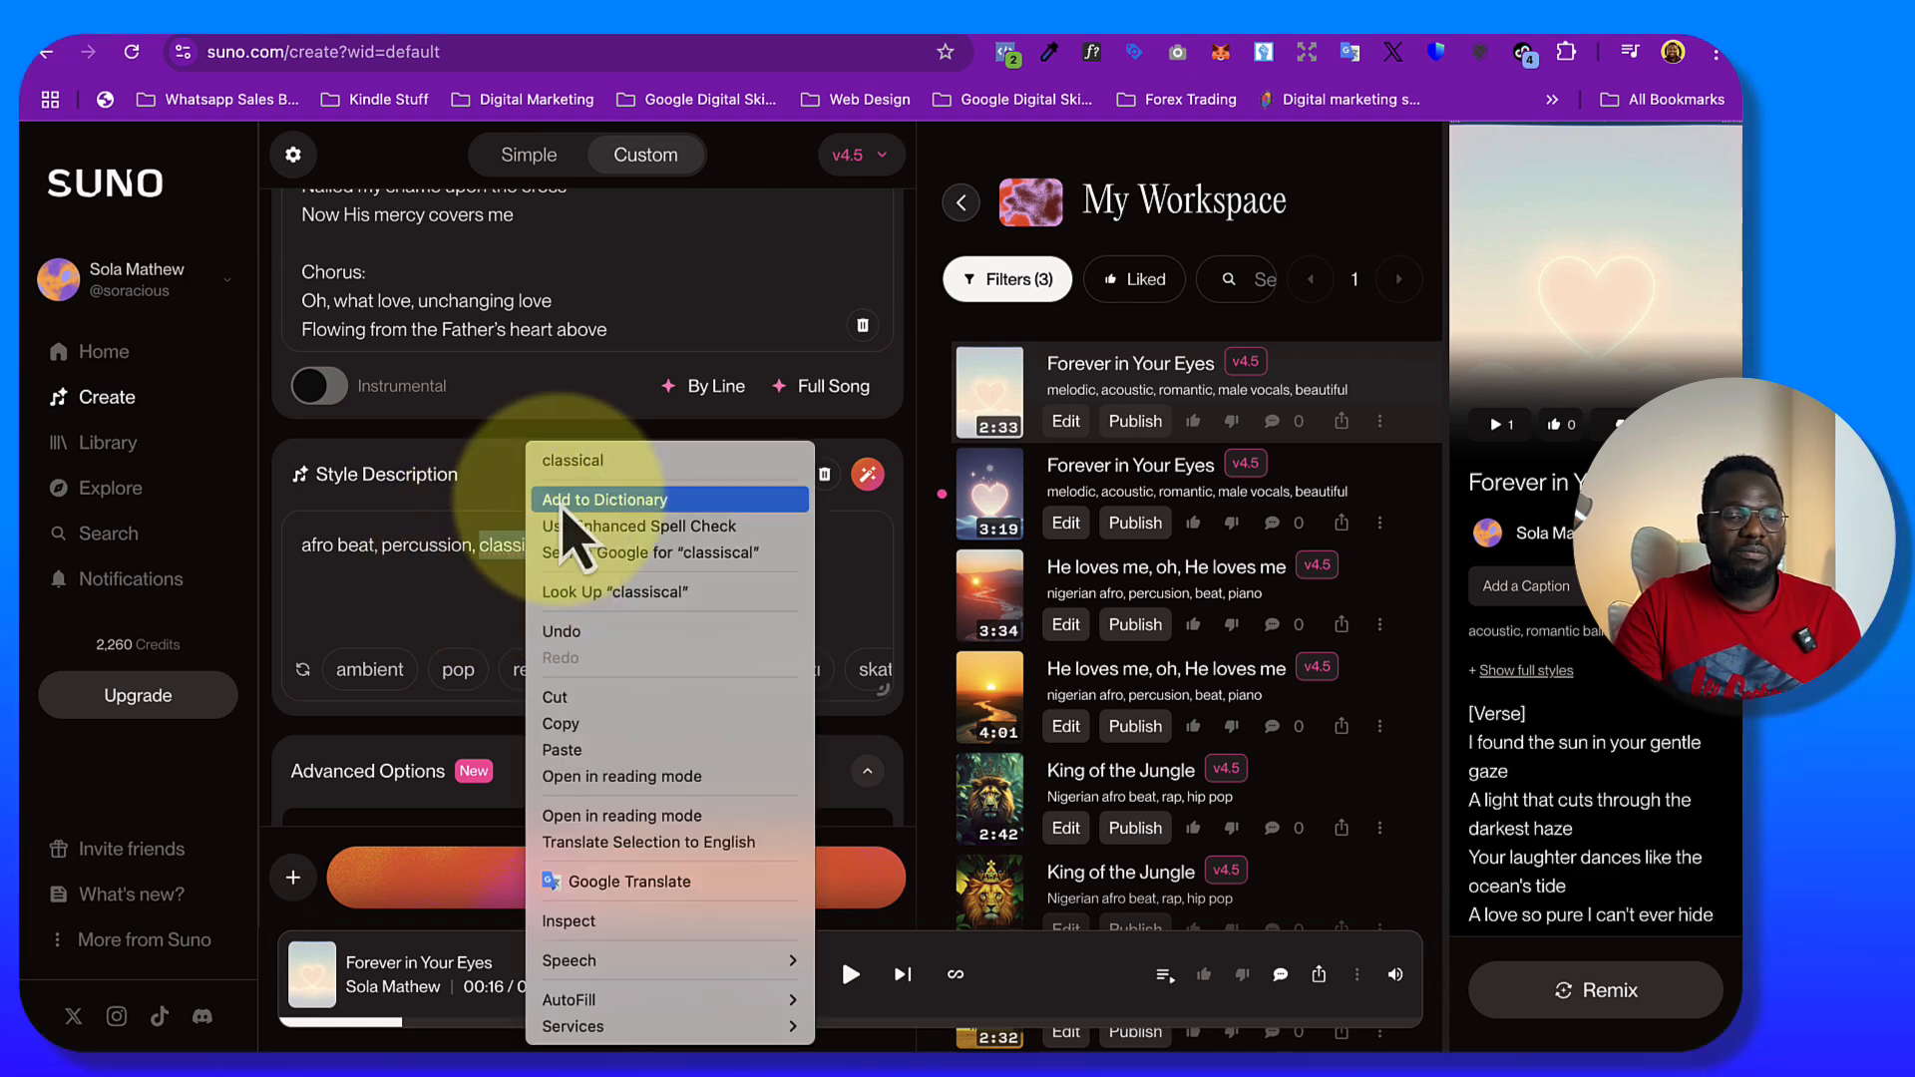
click(585, 463)
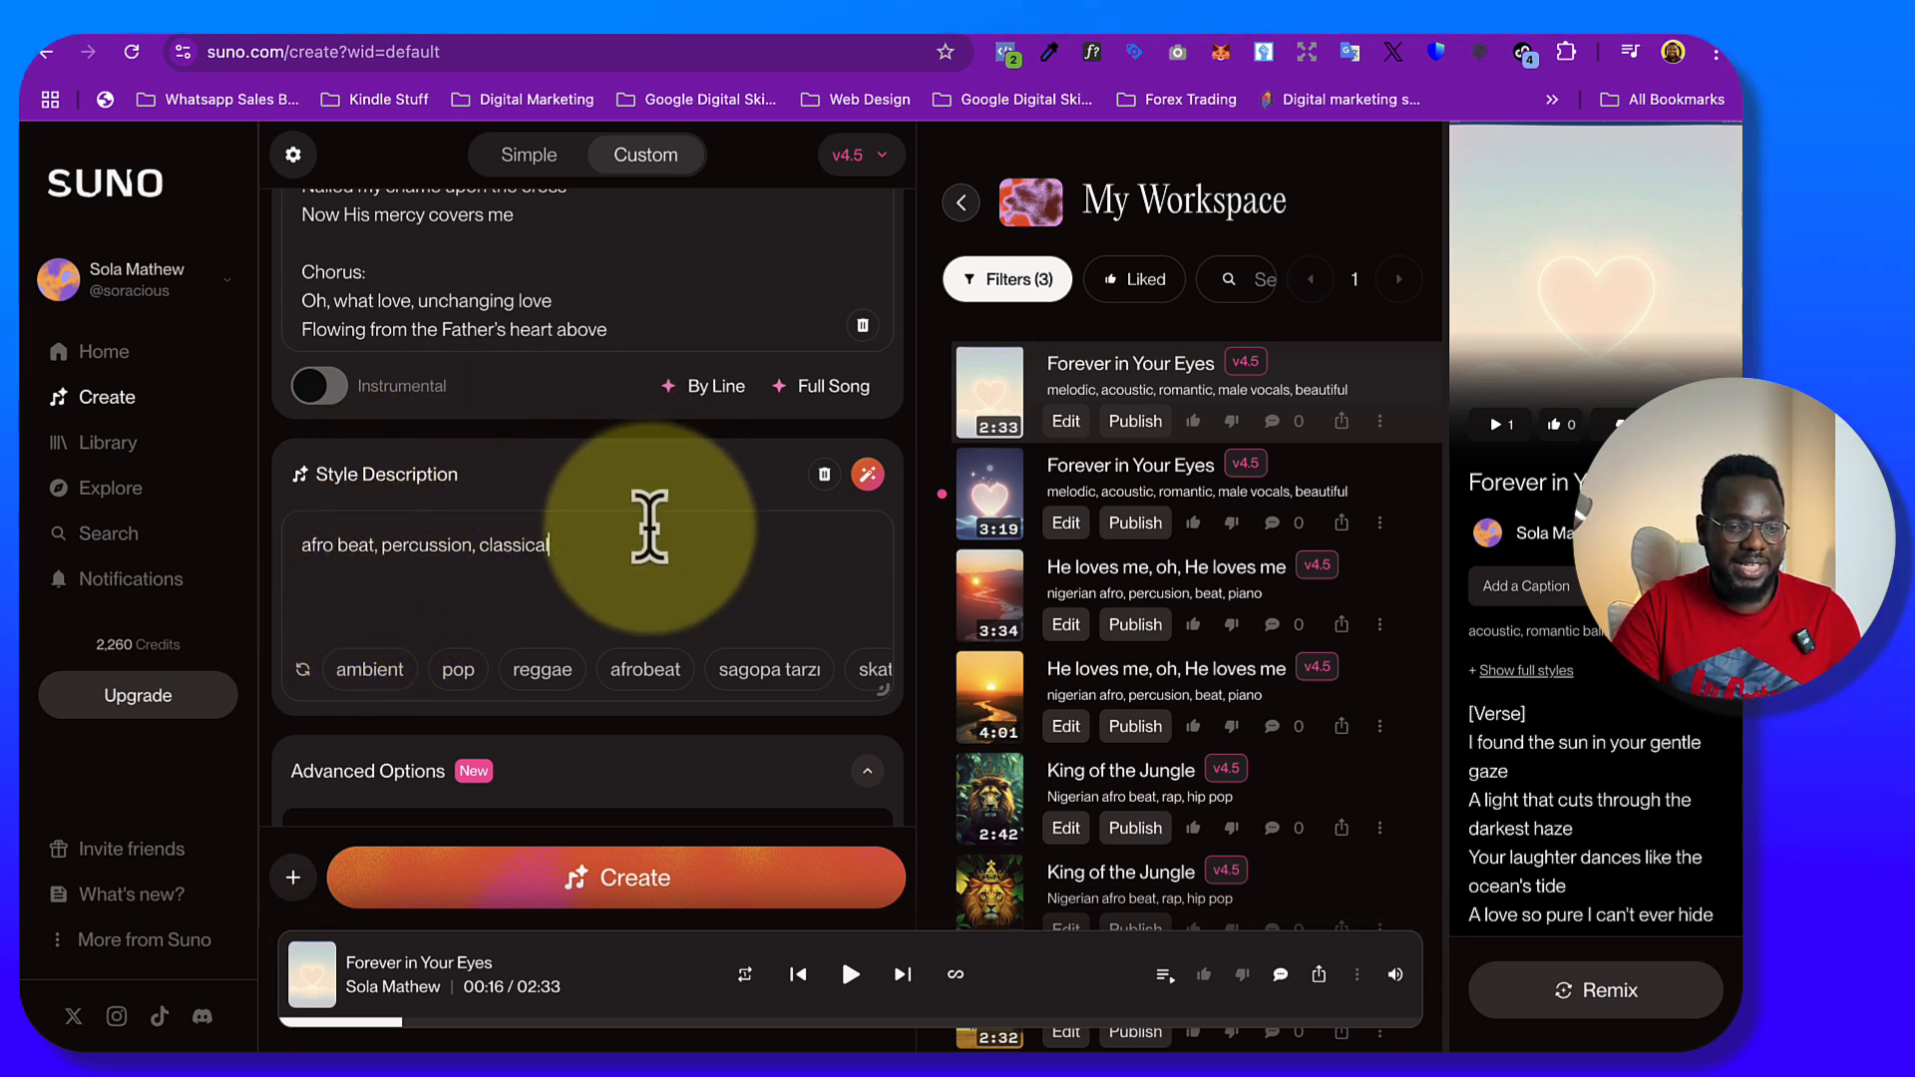
text(, gospel)
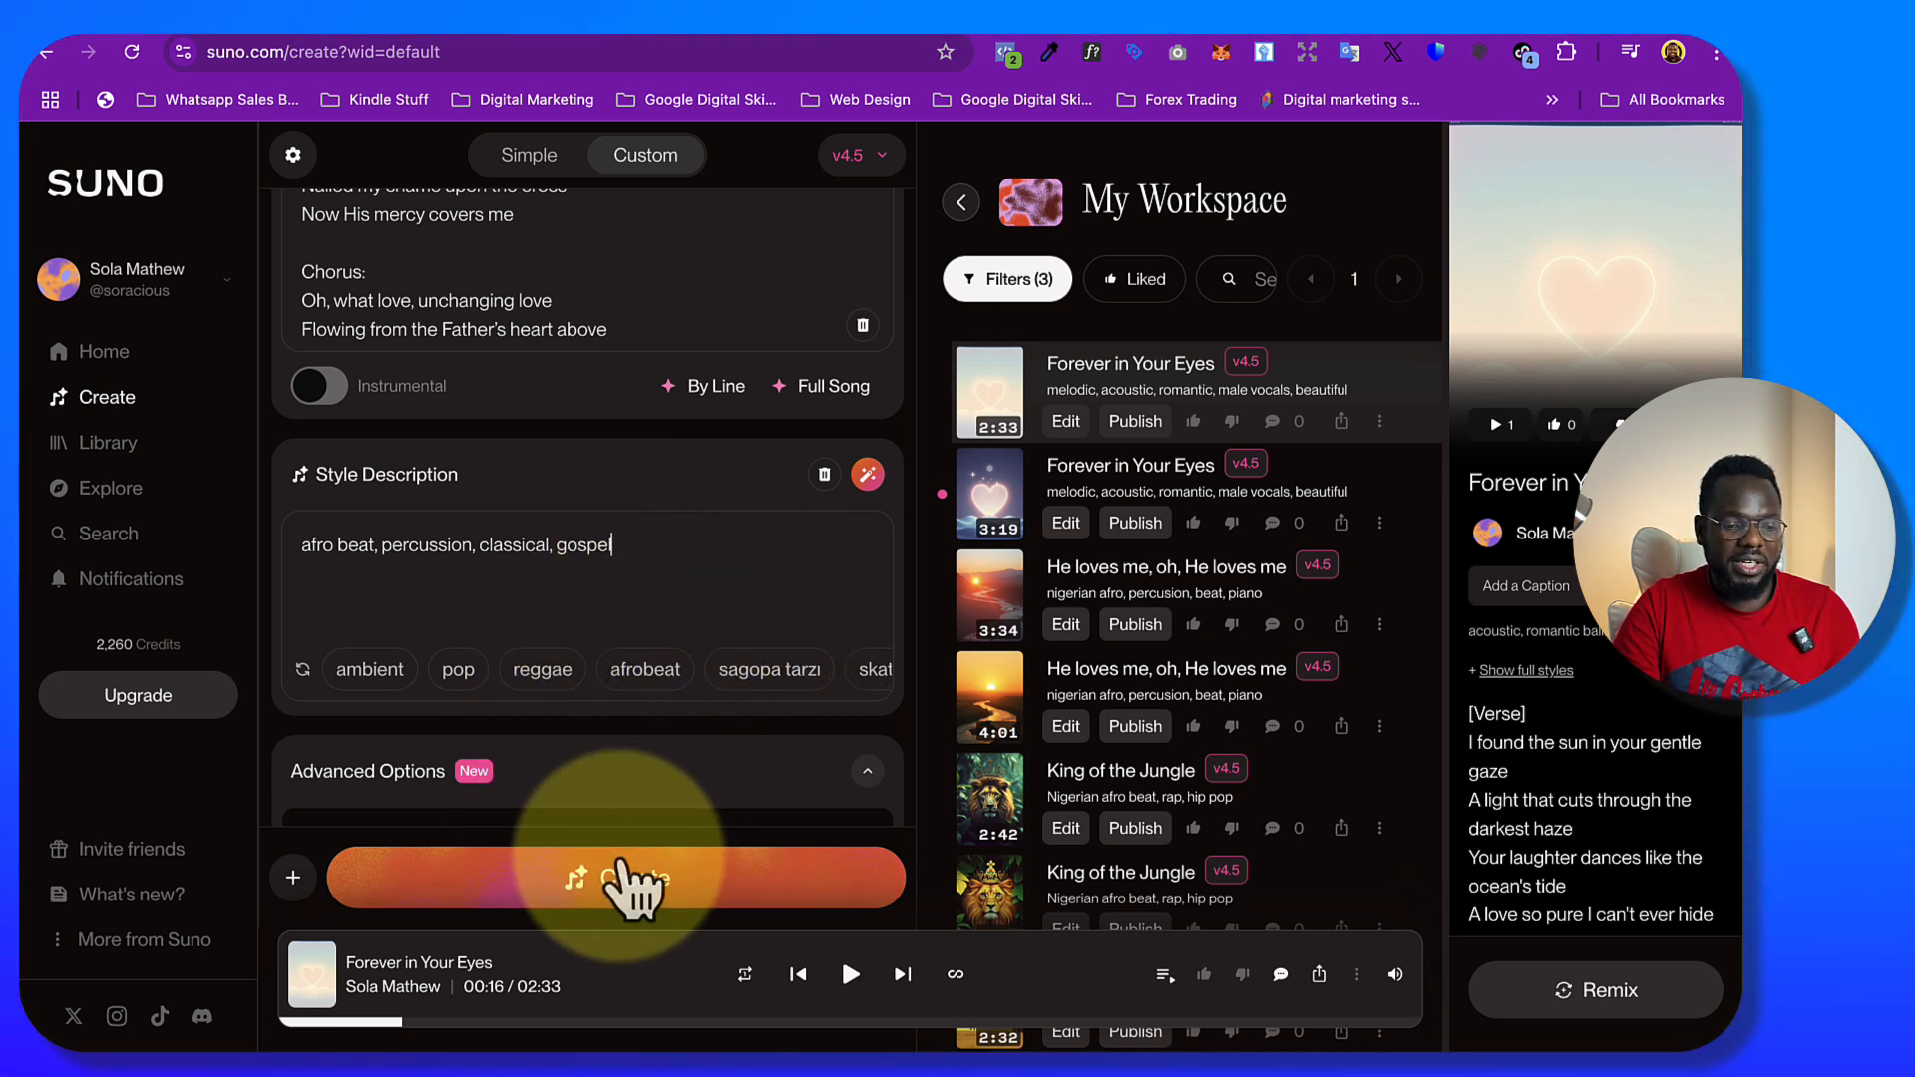
Title the custom song "He loves me" and generate it with the default advanced options
scroll(642, 791, down, 3)
scroll(720, 678, down, 1)
mouse_move(393, 501)
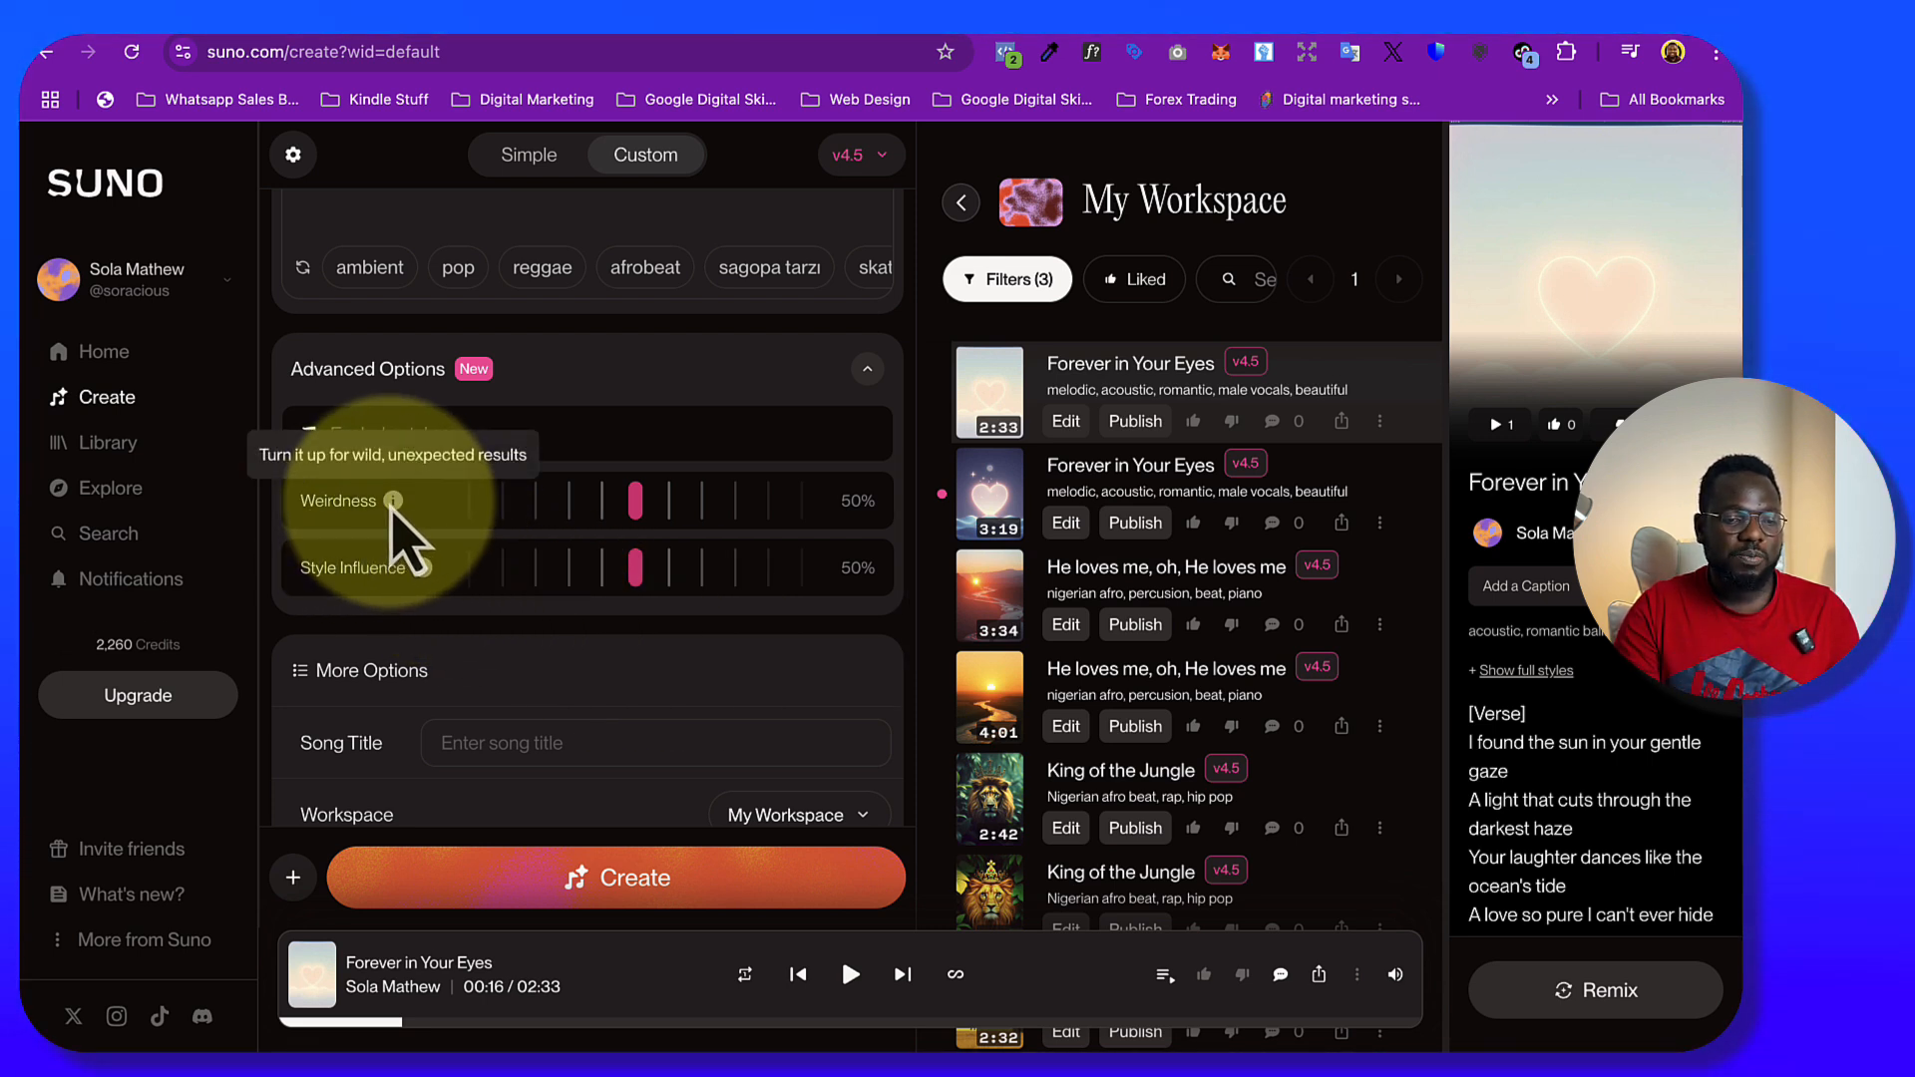
scroll(662, 684, down, 4)
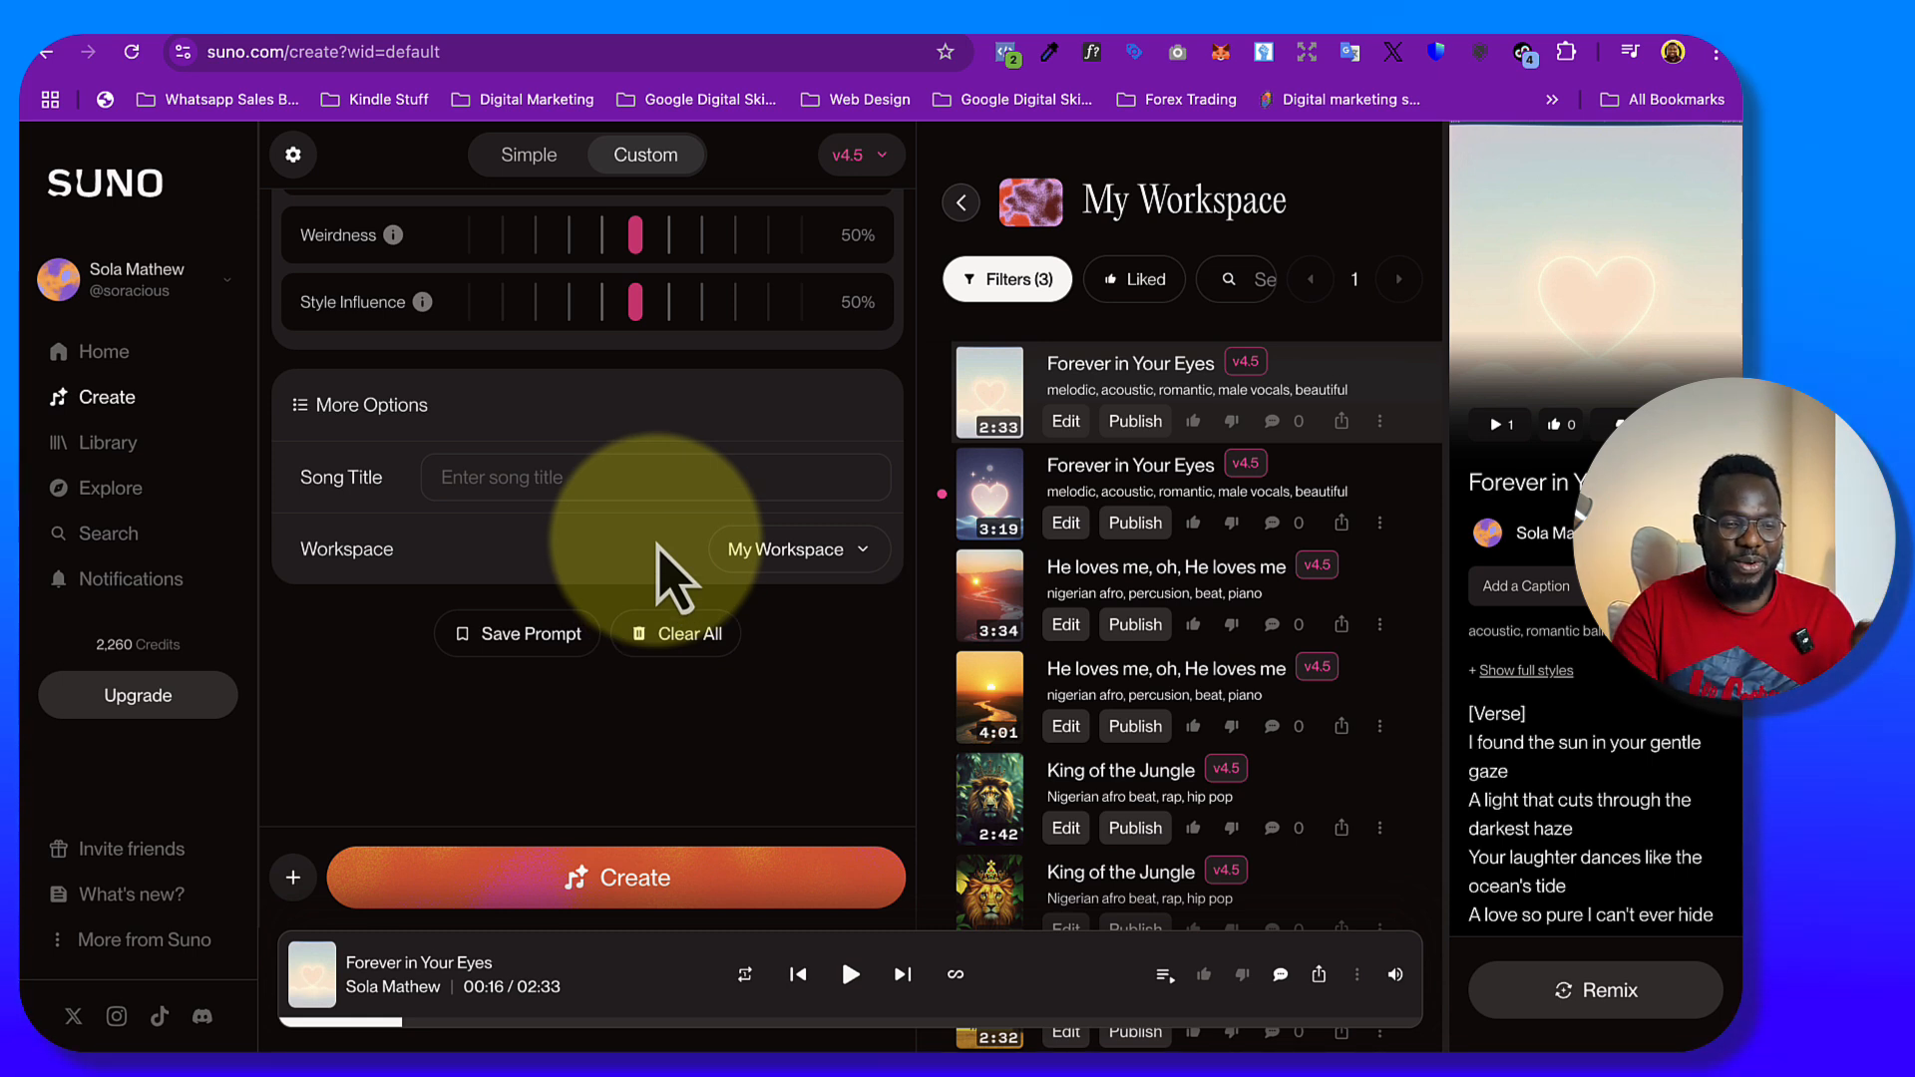
click(530, 476)
text(He lo)
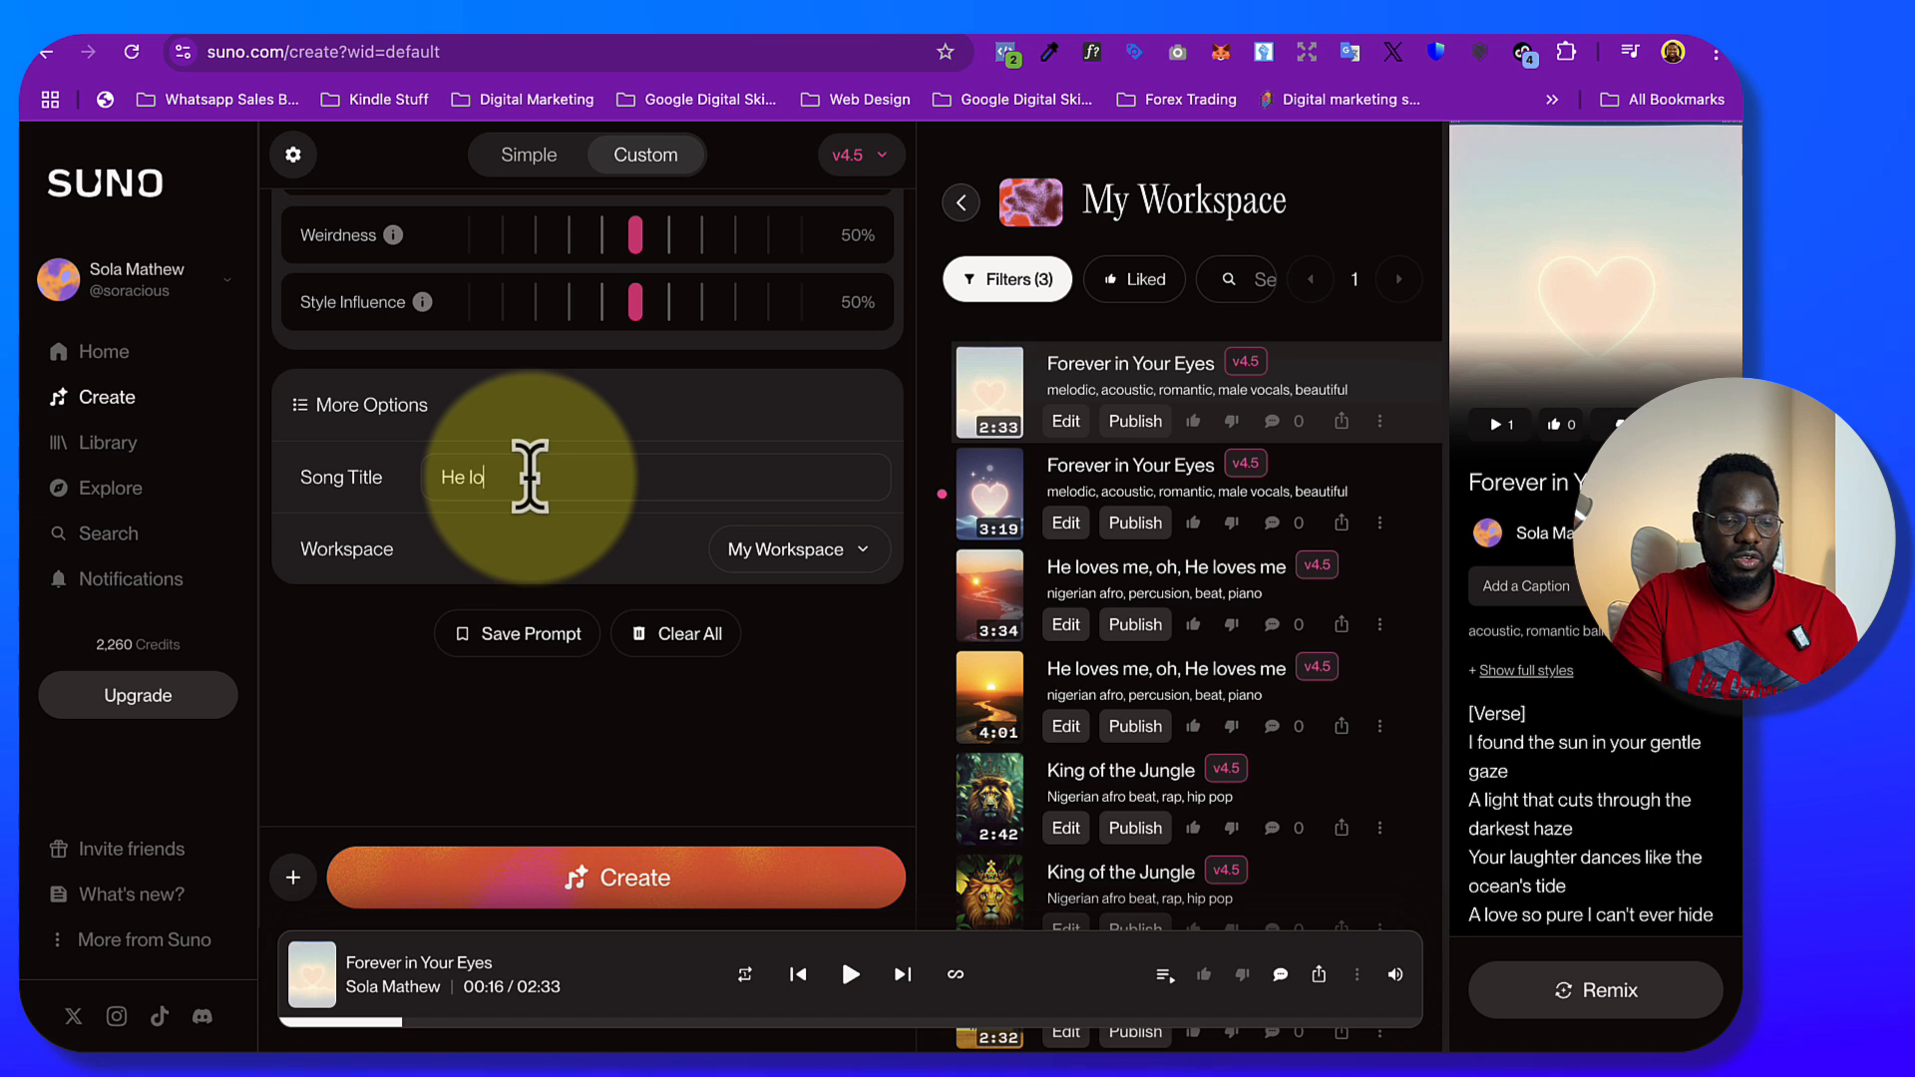
text(ves me)
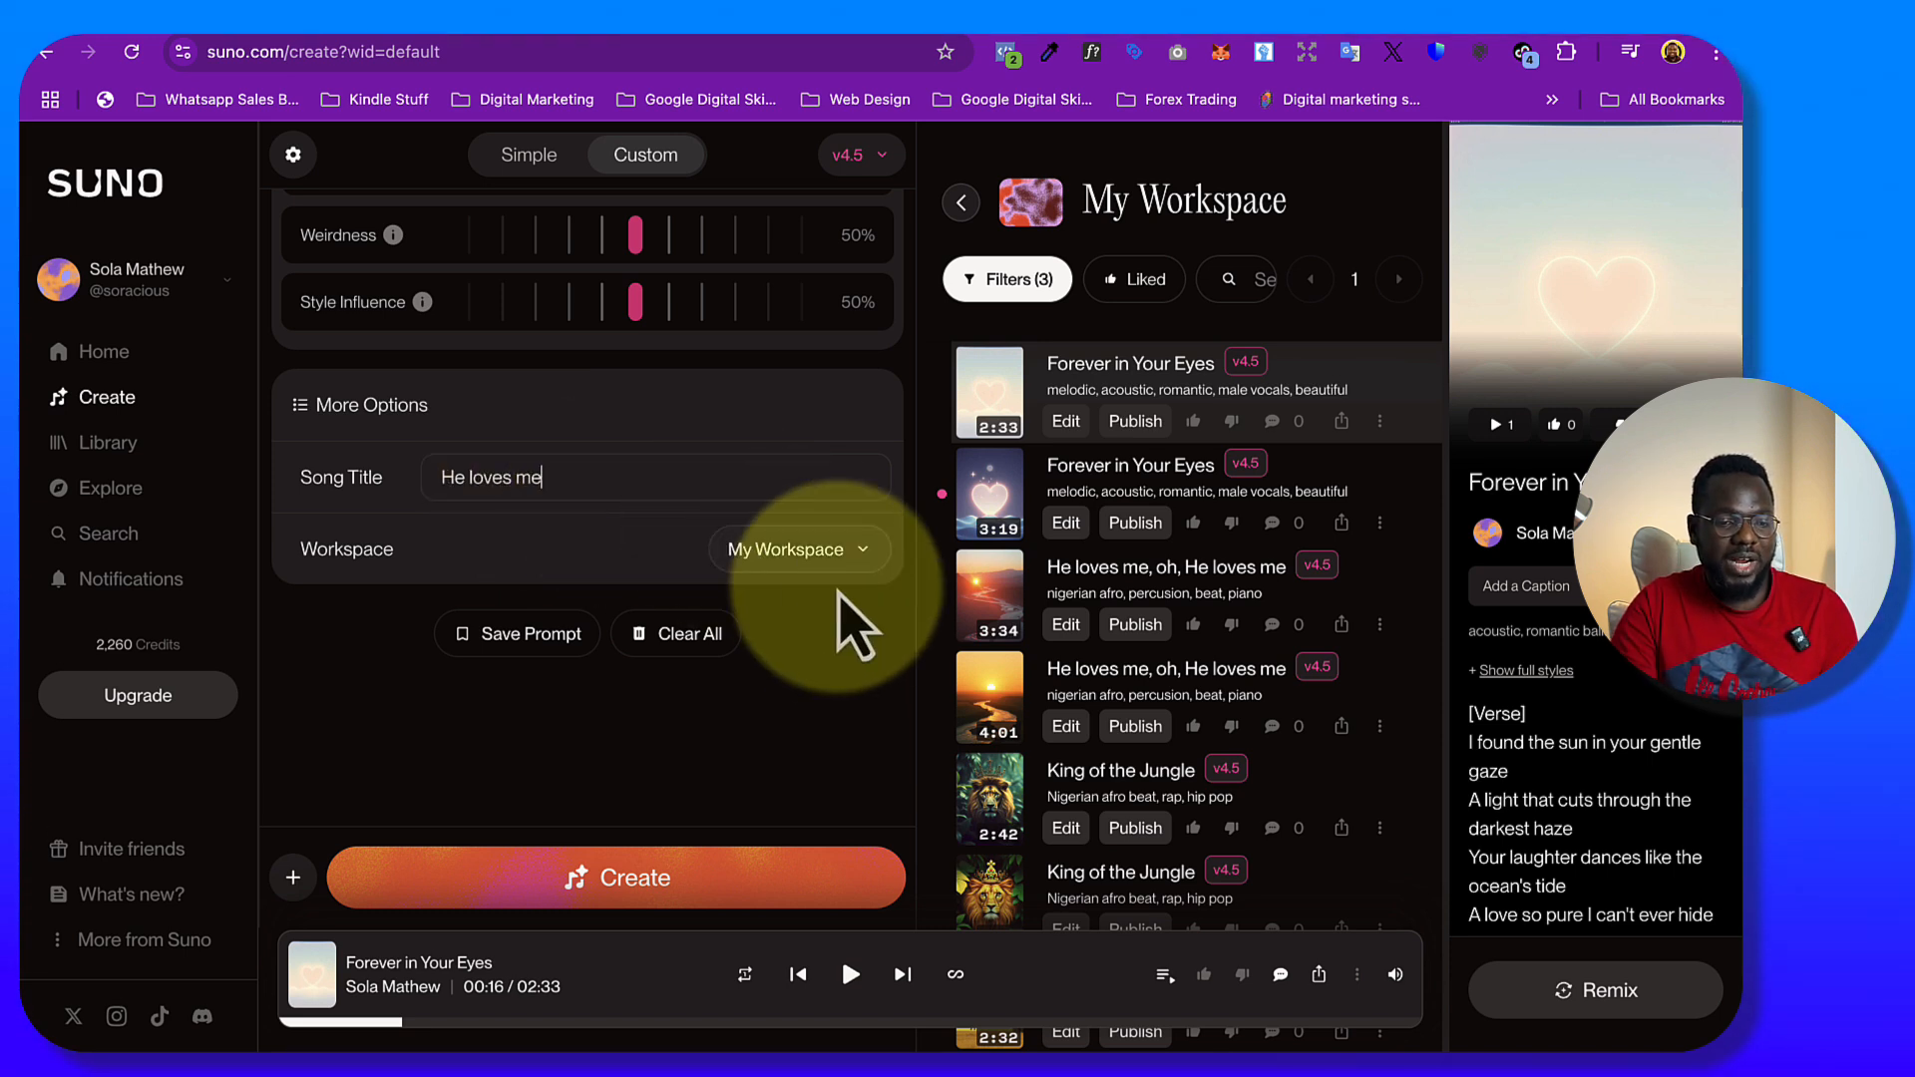
click(659, 888)
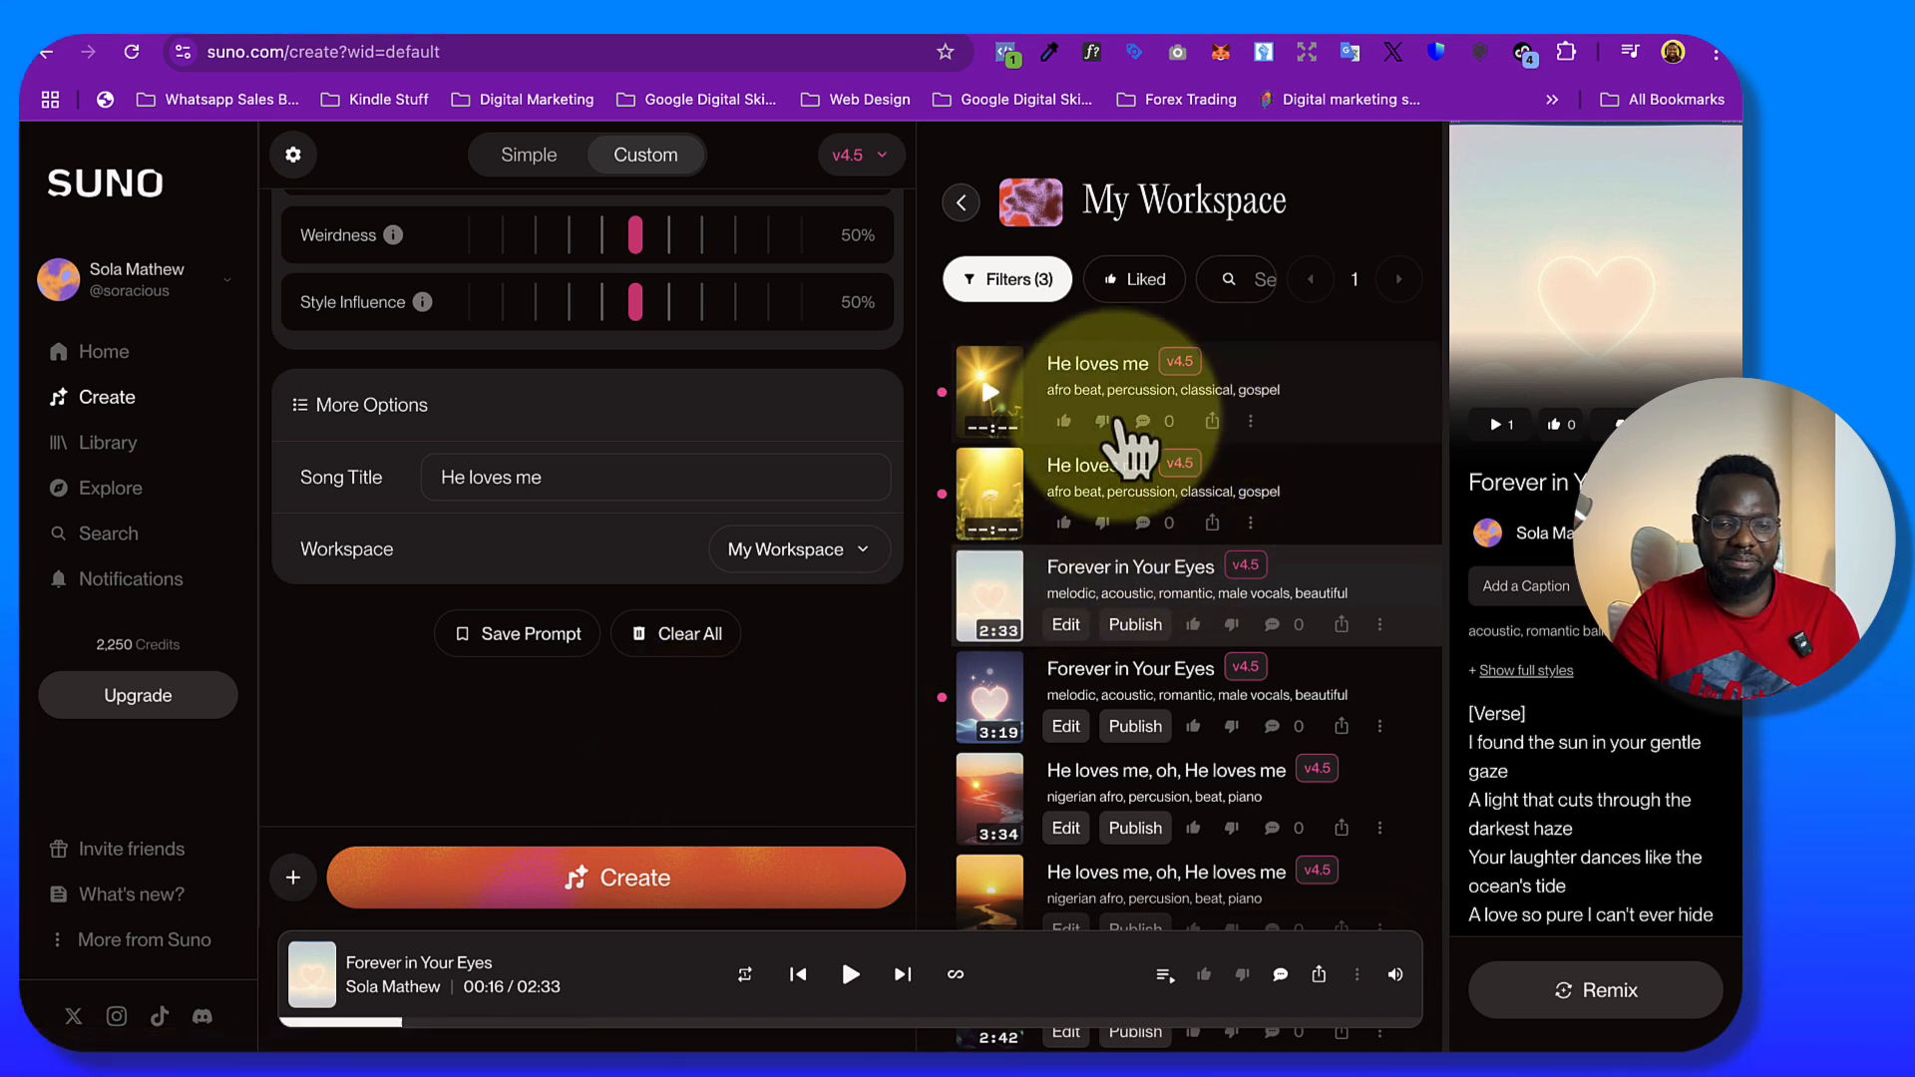
Play the first newly generated "He loves me" track while viewing its lyrics, pause it, and play the second version
click(992, 399)
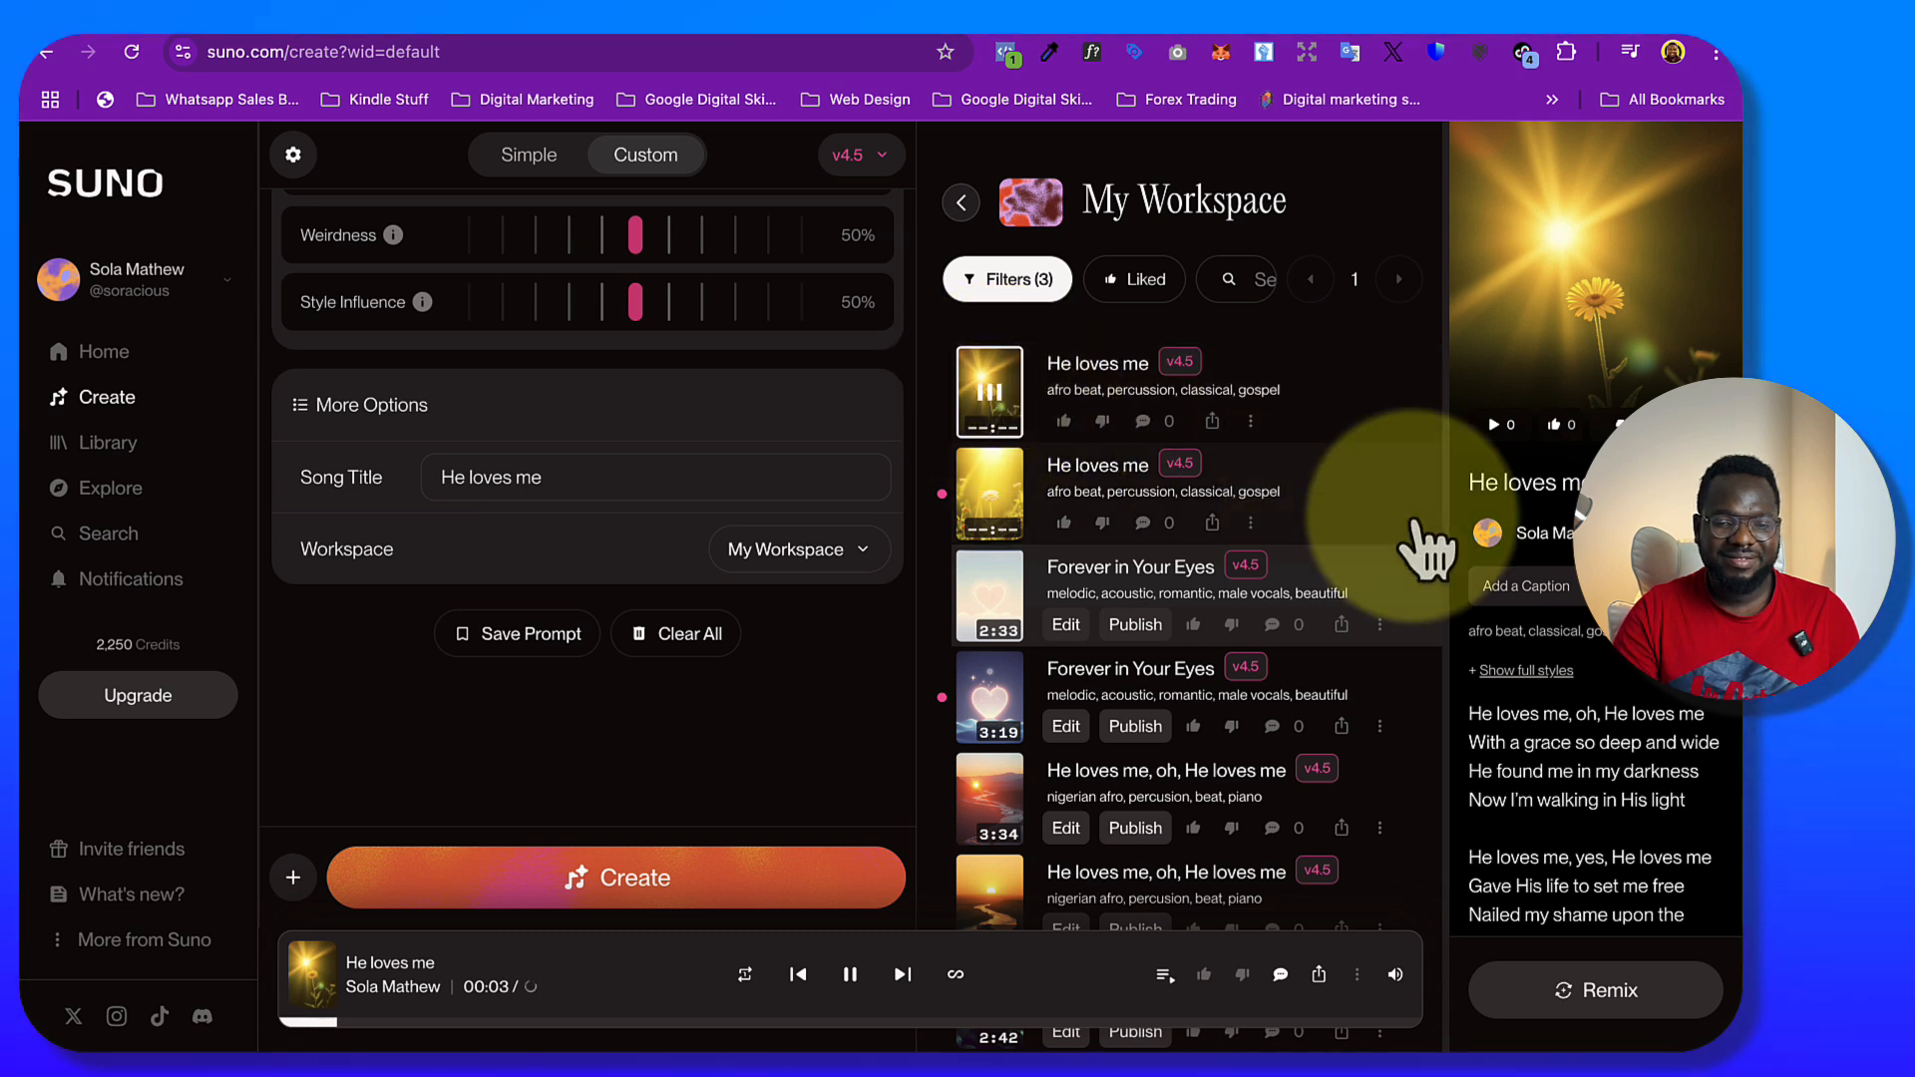
scroll(1576, 798, down, 2)
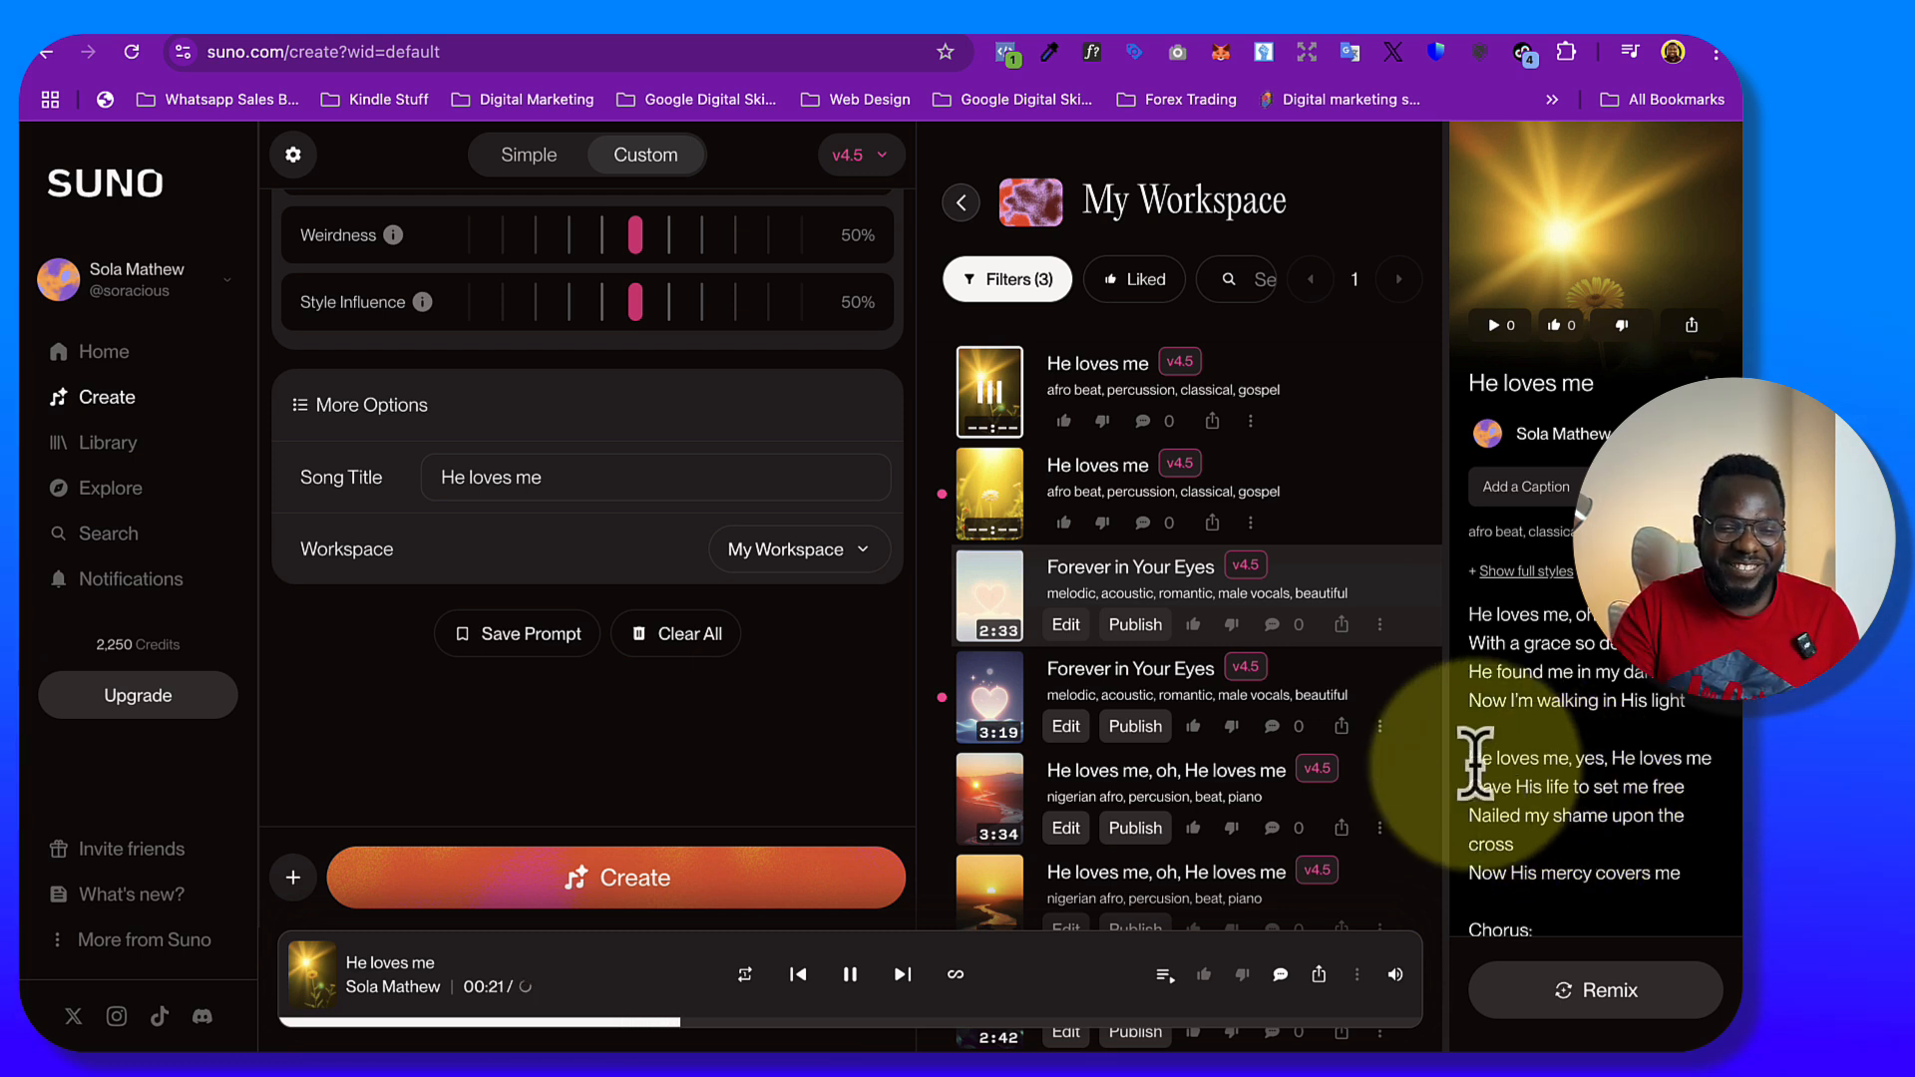
click(987, 397)
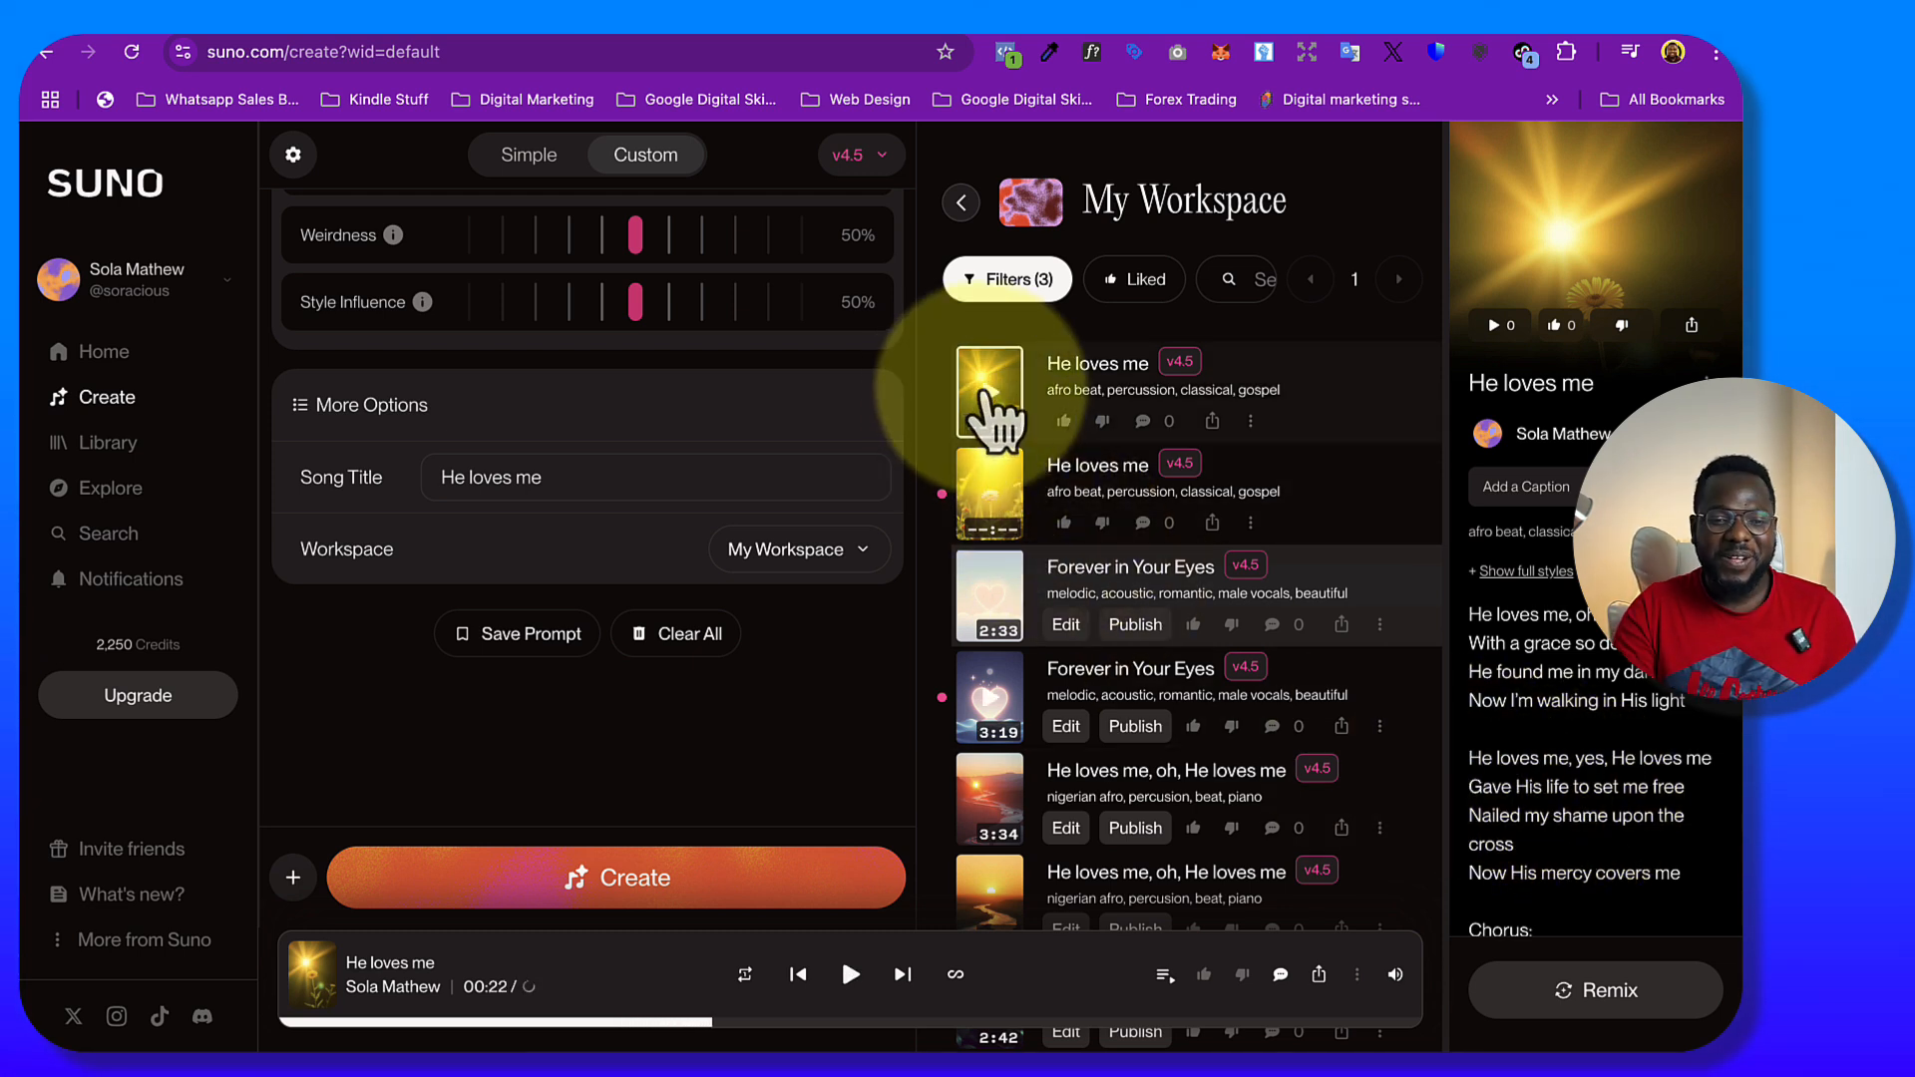
click(993, 488)
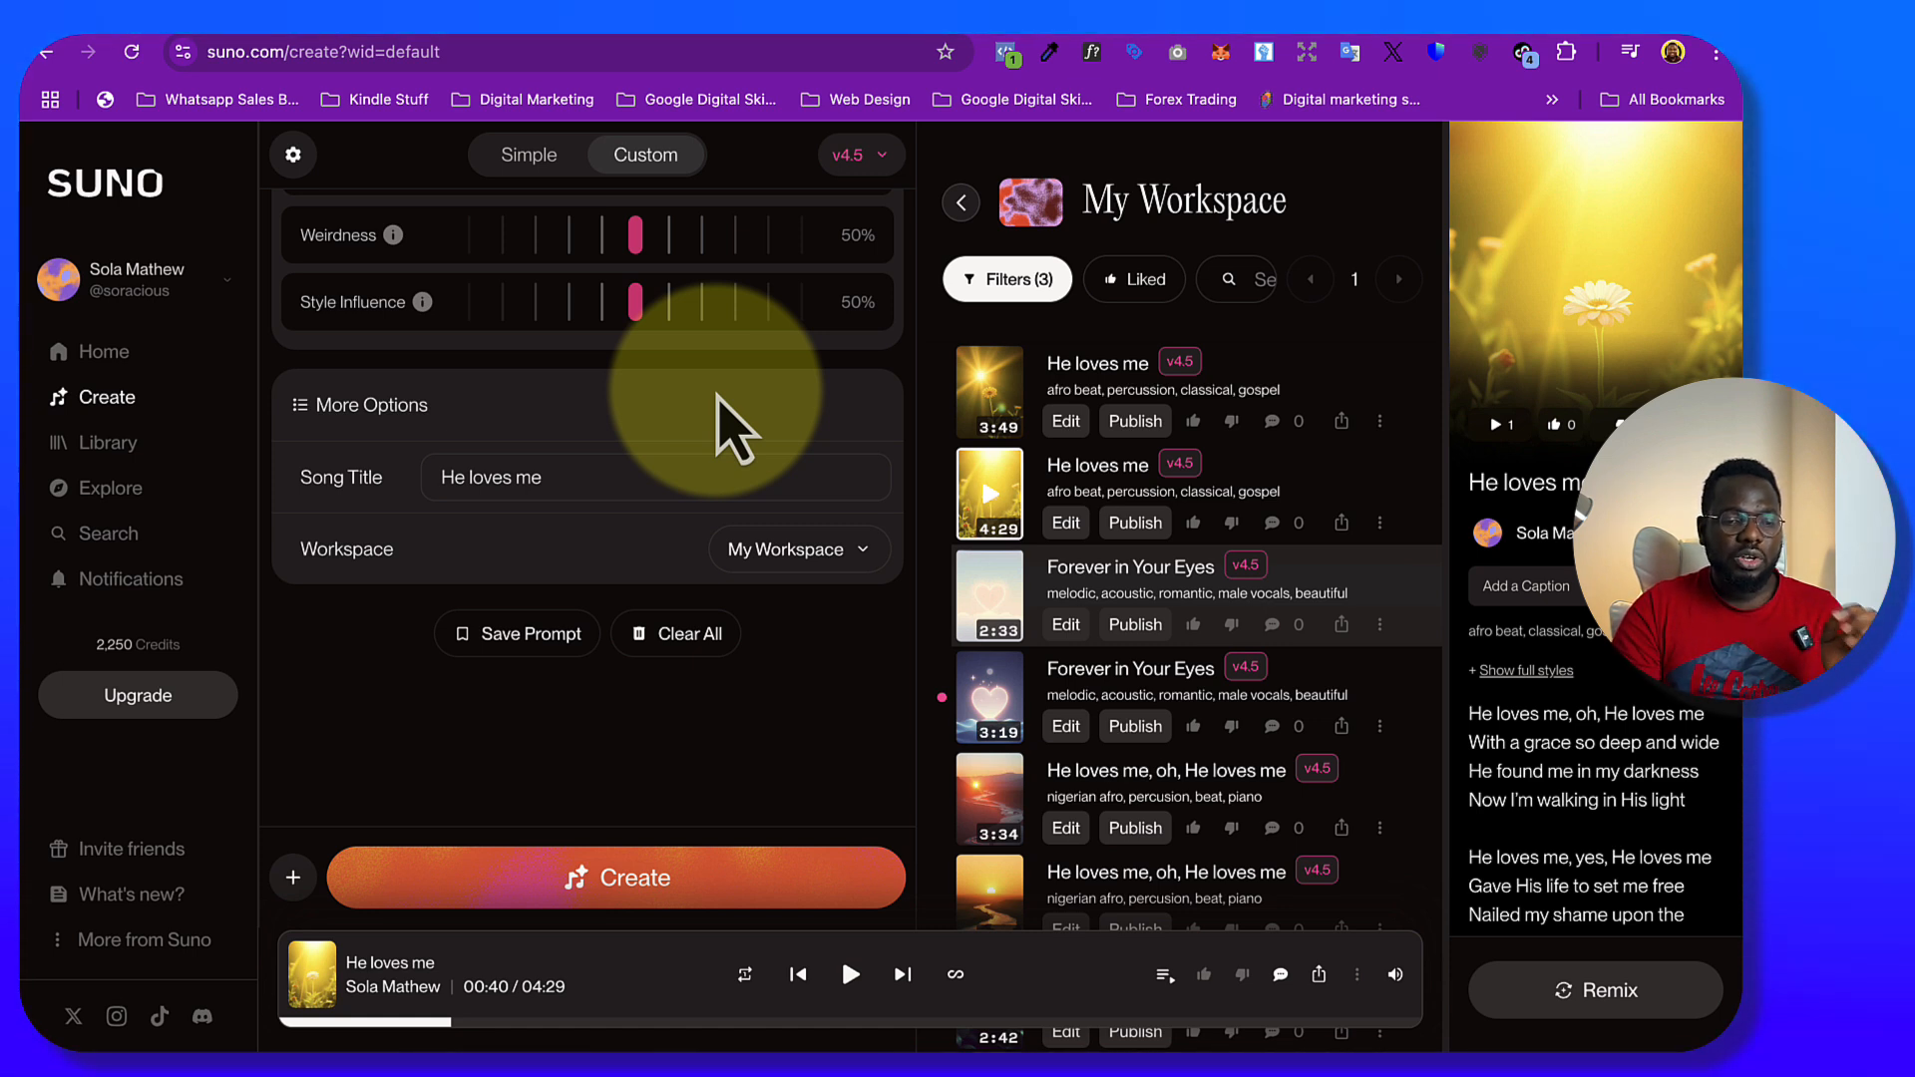
Find the older track "ABCs of Digital Marketing" in the workspace's song list and play it
scroll(718, 394, up, 5)
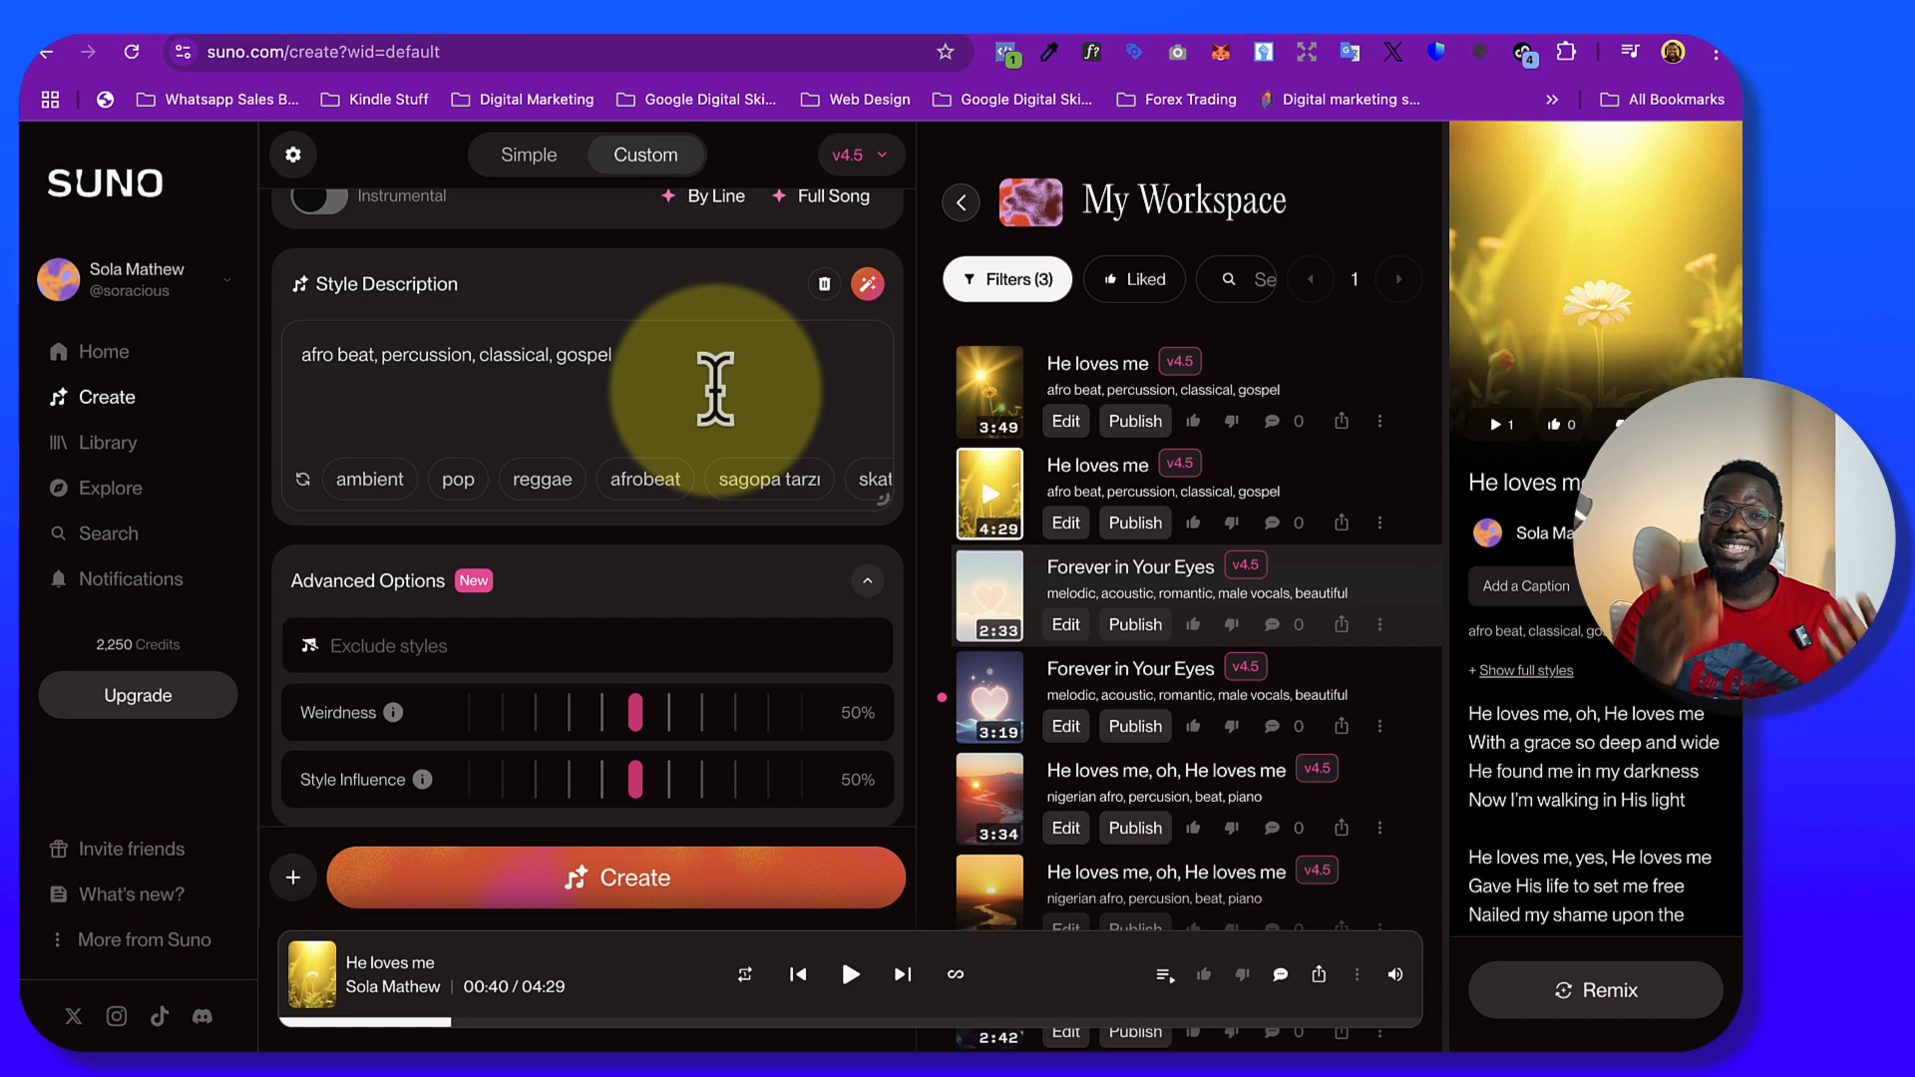
scroll(1057, 763, down, 5)
scroll(1063, 766, down, 4)
scroll(1063, 766, down, 3)
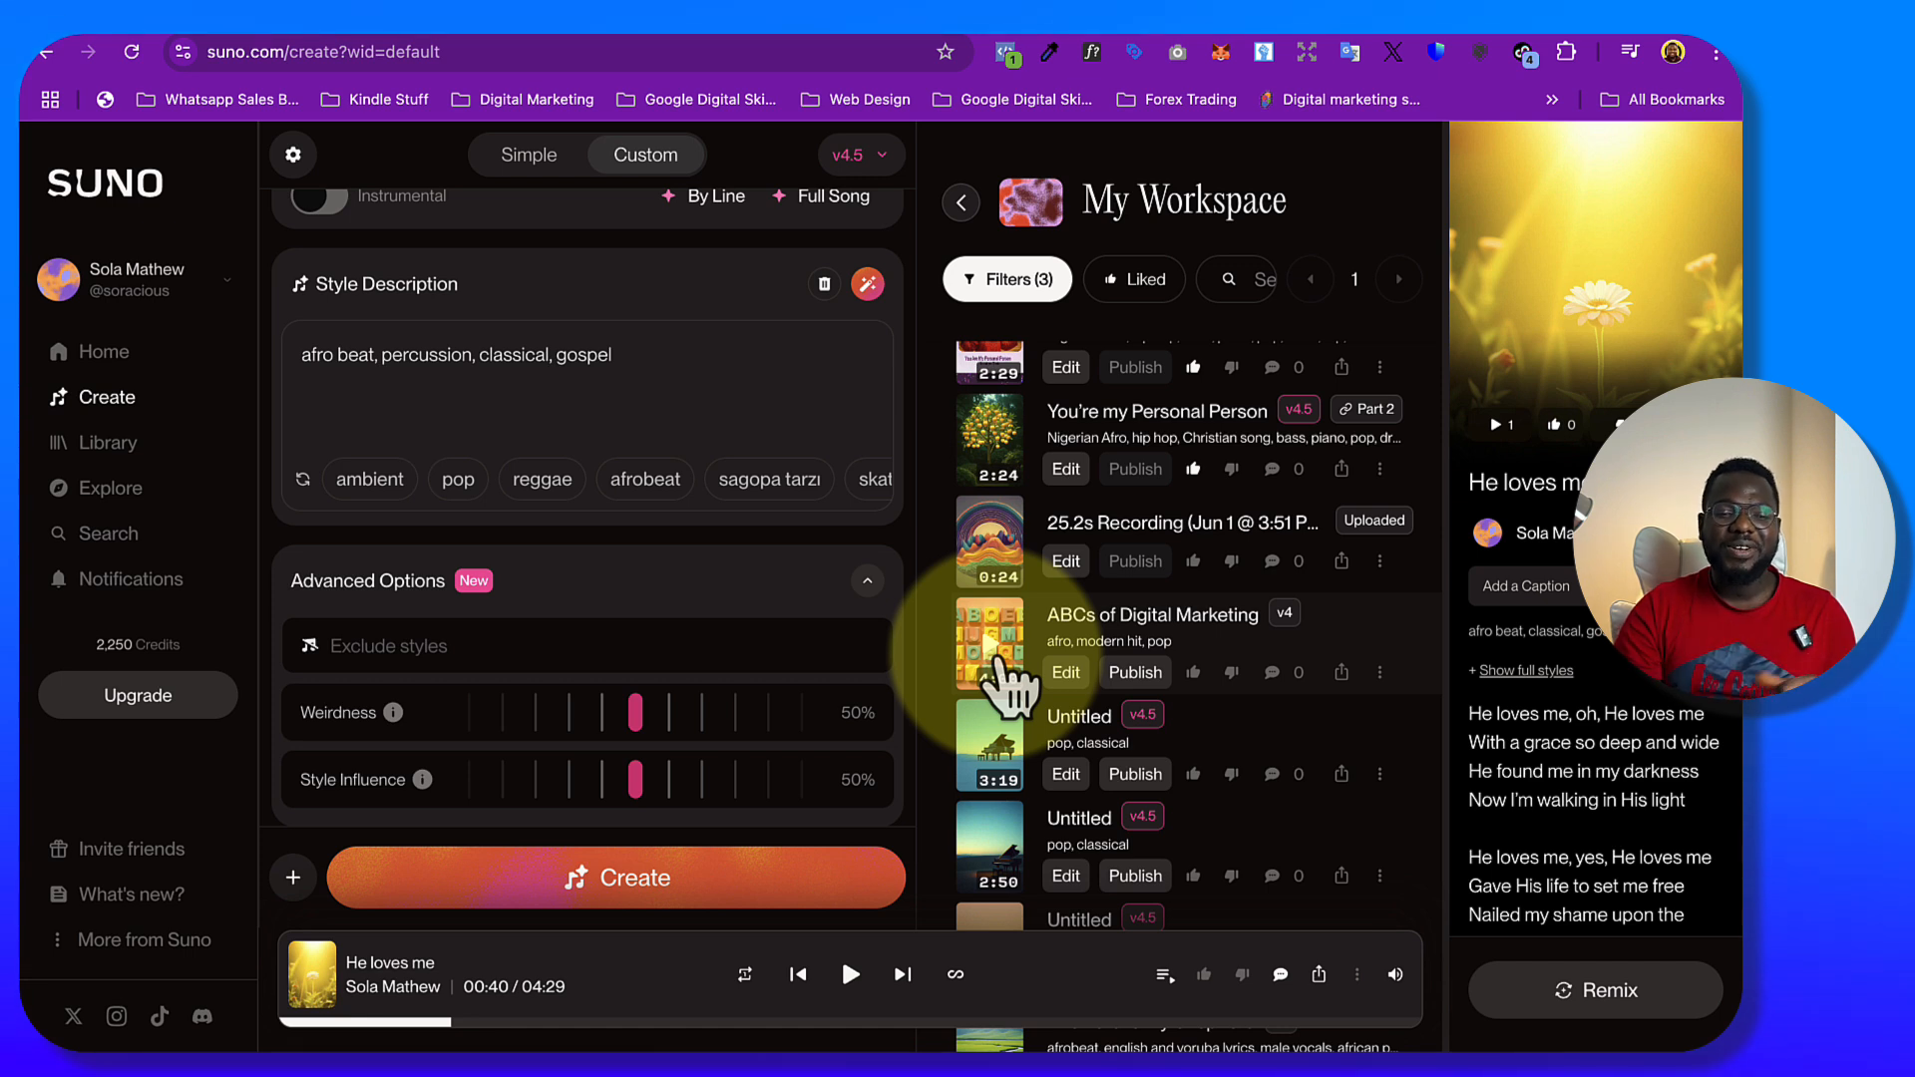
click(999, 658)
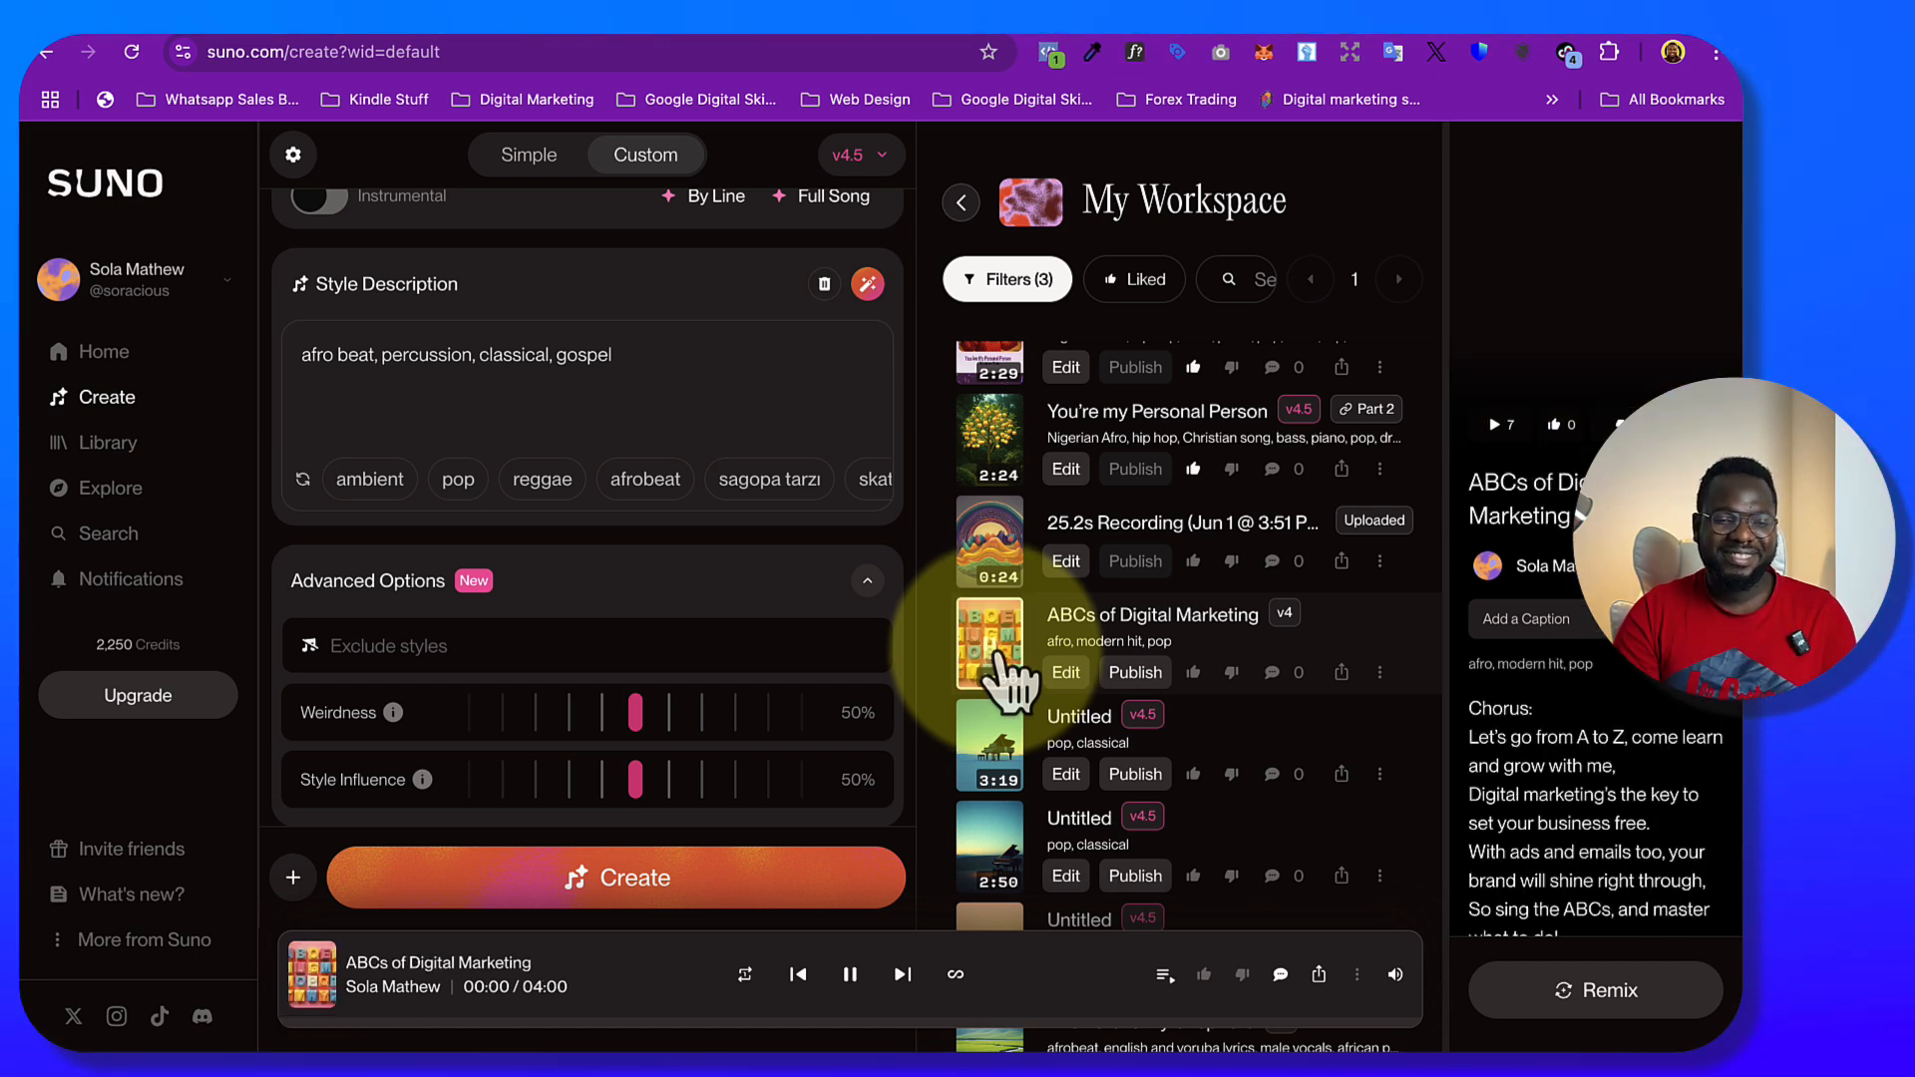